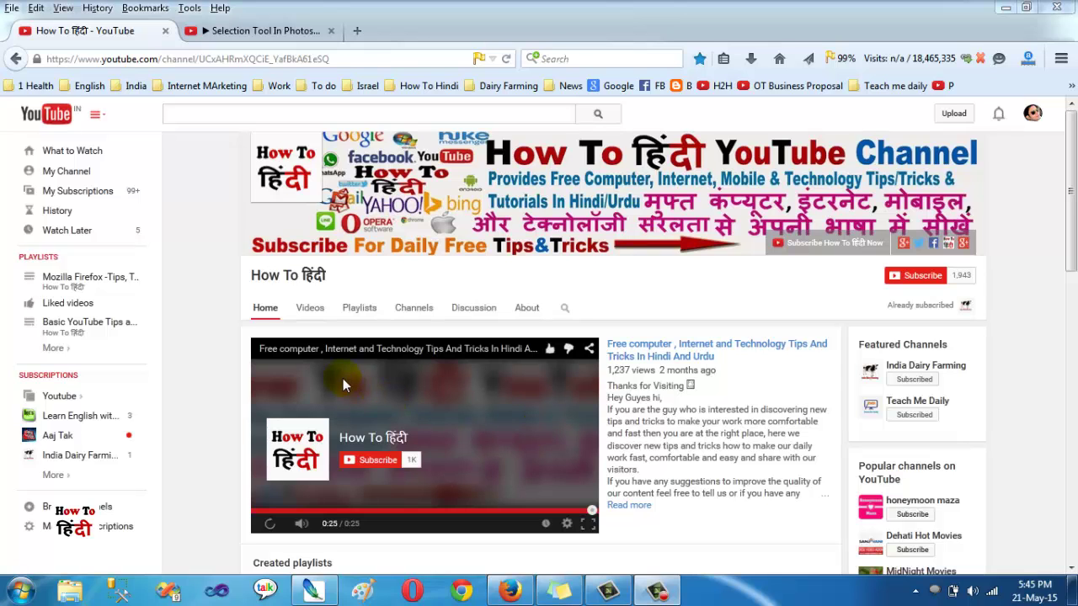
# Step: Pick the History Brush tool from Photoshop's toolbar flyout
pyautogui.click(210, 120)
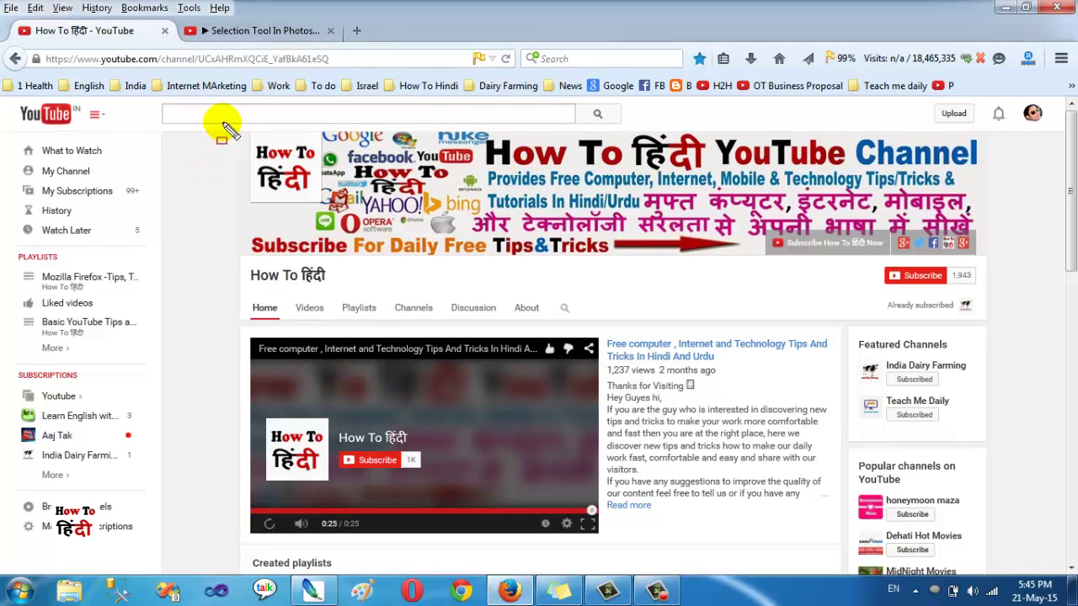
pyautogui.moveTo(224, 120)
pyautogui.mouseDown()
pyautogui.moveTo(991, 313)
pyautogui.moveTo(1007, 330)
pyautogui.mouseUp()
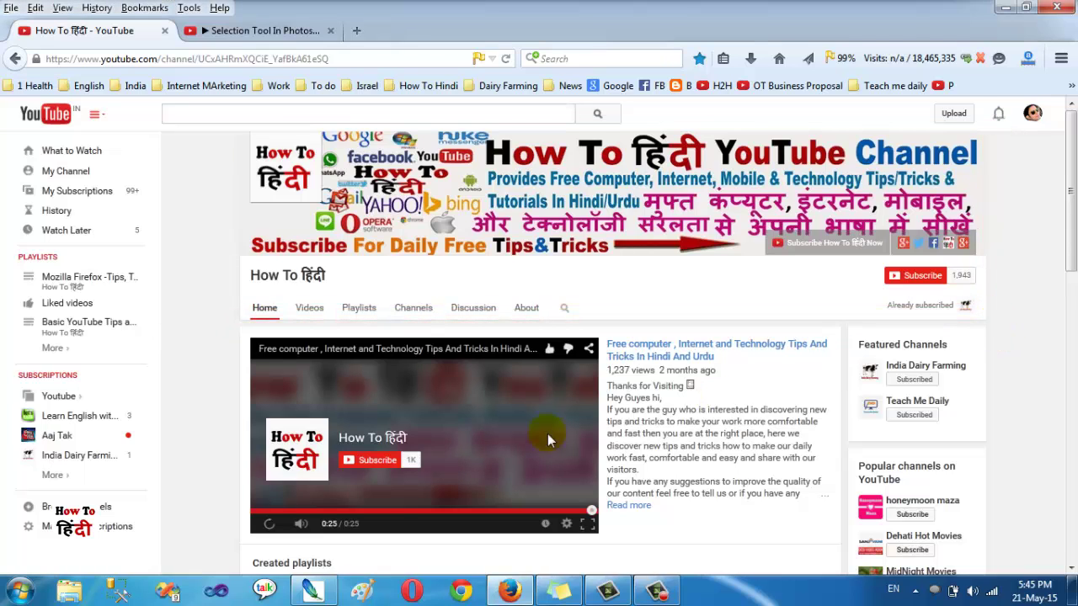
pyautogui.click(313, 591)
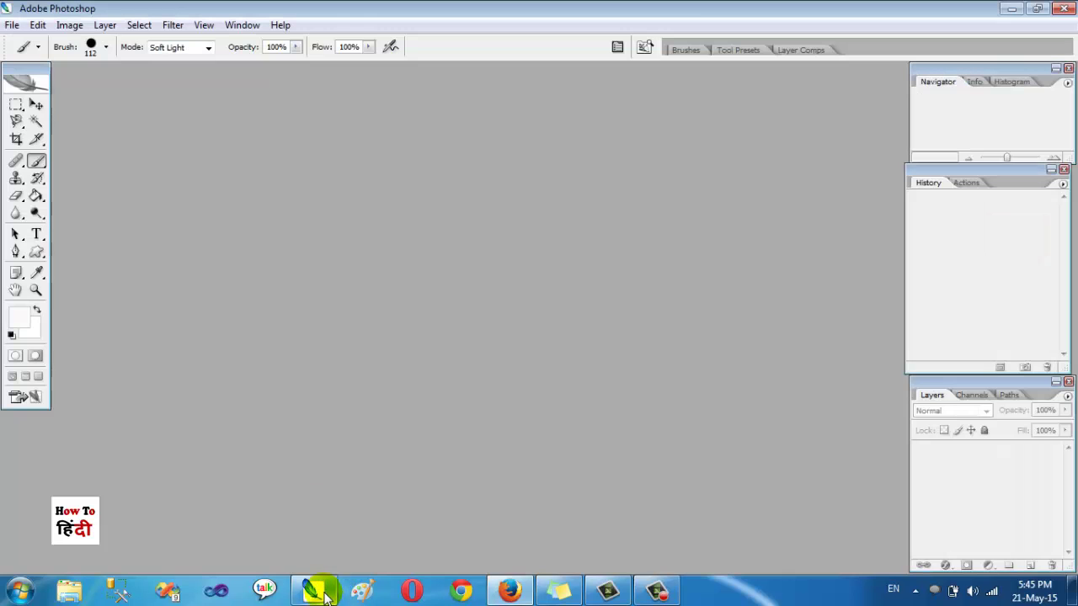
pyautogui.click(37, 177)
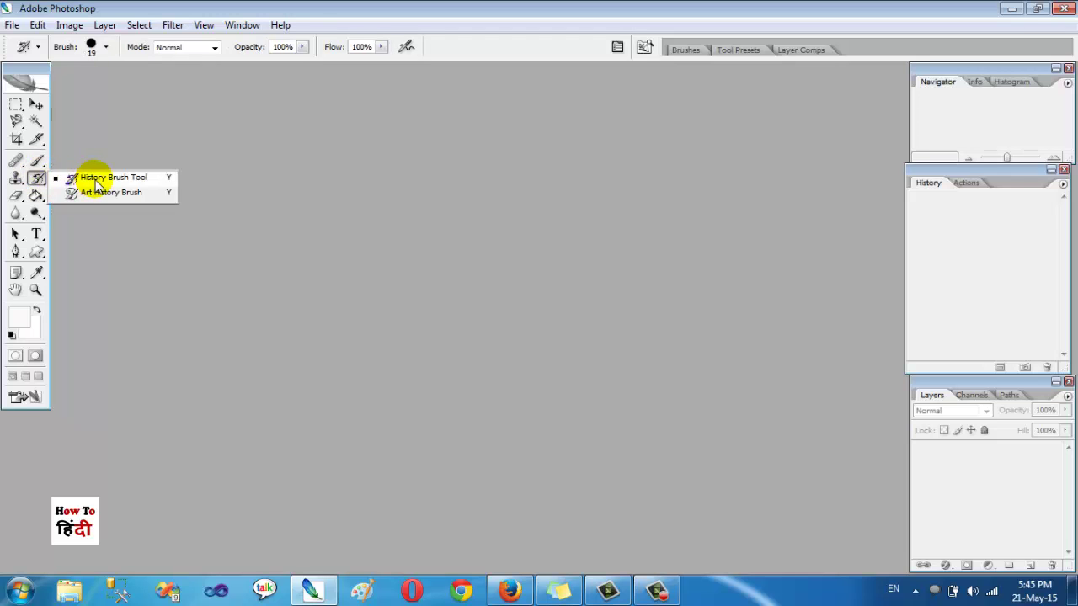
pyautogui.click(101, 178)
# Step: Watch the 'Selection Tool In Photoshop' YouTube video, then return to Photoshop
pyautogui.click(509, 591)
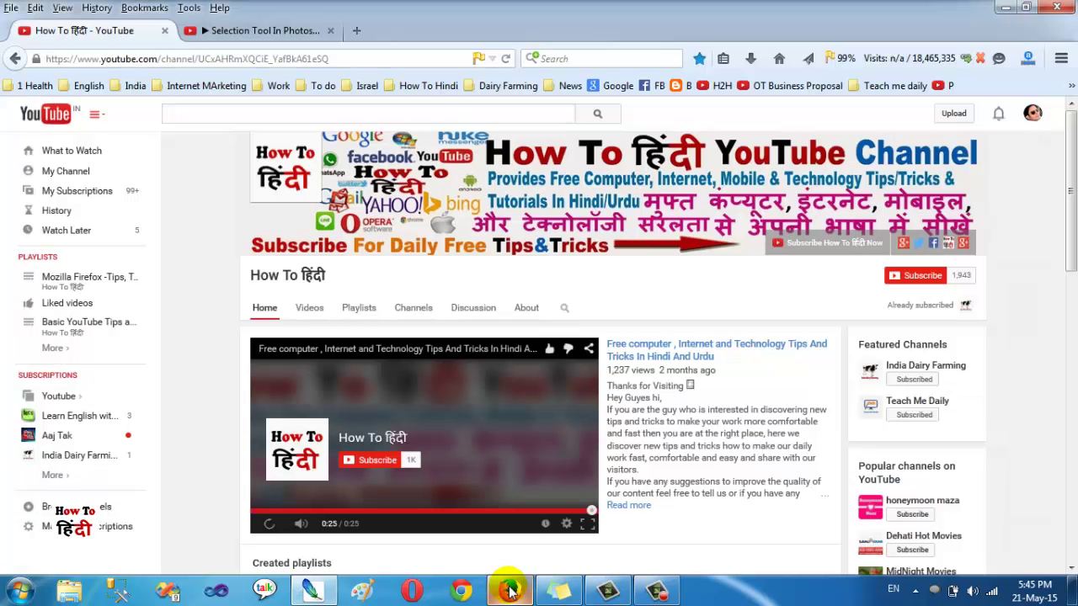
pyautogui.click(264, 30)
pyautogui.scroll(3, 283, 287)
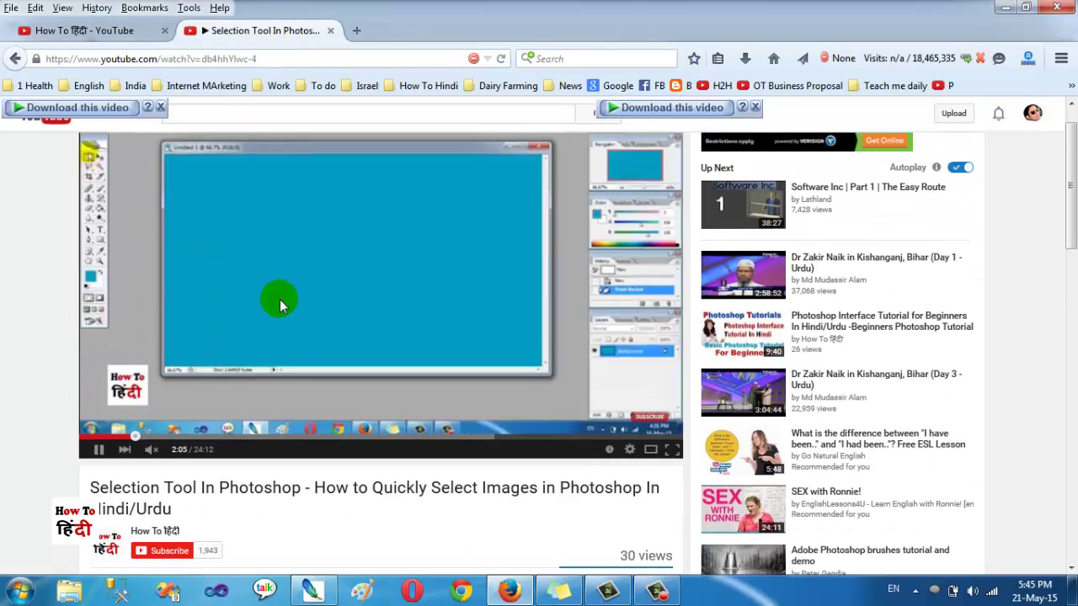
pyautogui.scroll(-2, 277, 301)
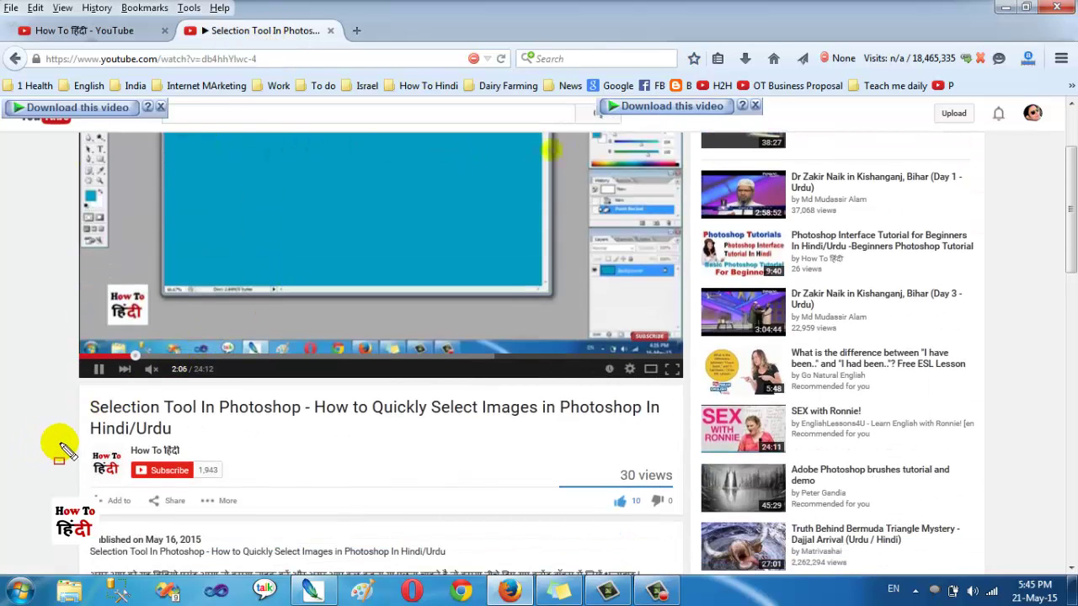
pyautogui.moveTo(49, 440); pyautogui.dragTo(282, 506)
pyautogui.moveTo(614, 314); pyautogui.dragTo(700, 350)
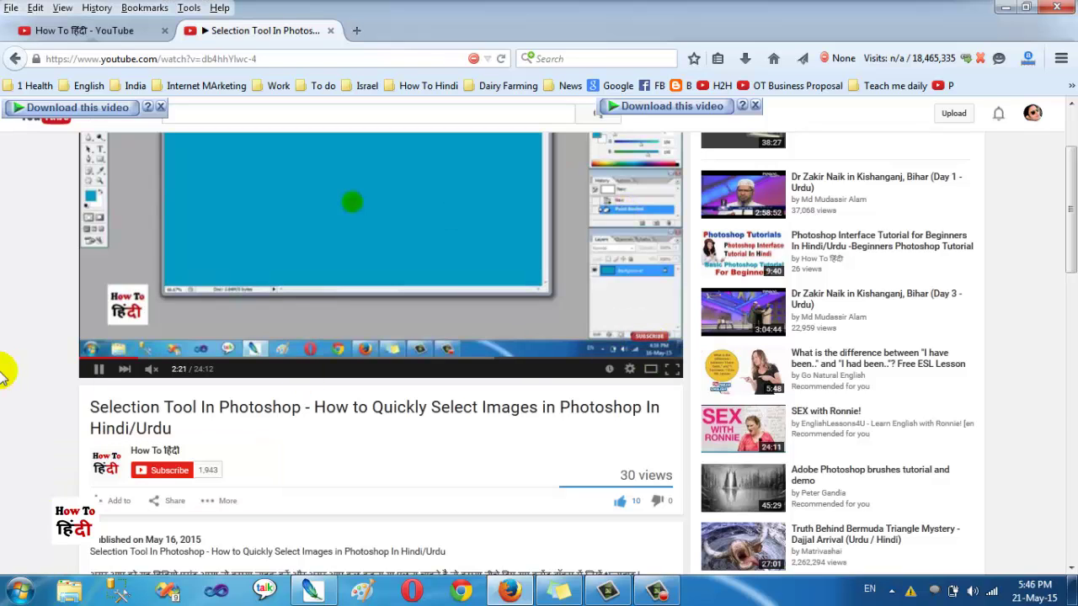
pyautogui.scroll(2, 17, 369)
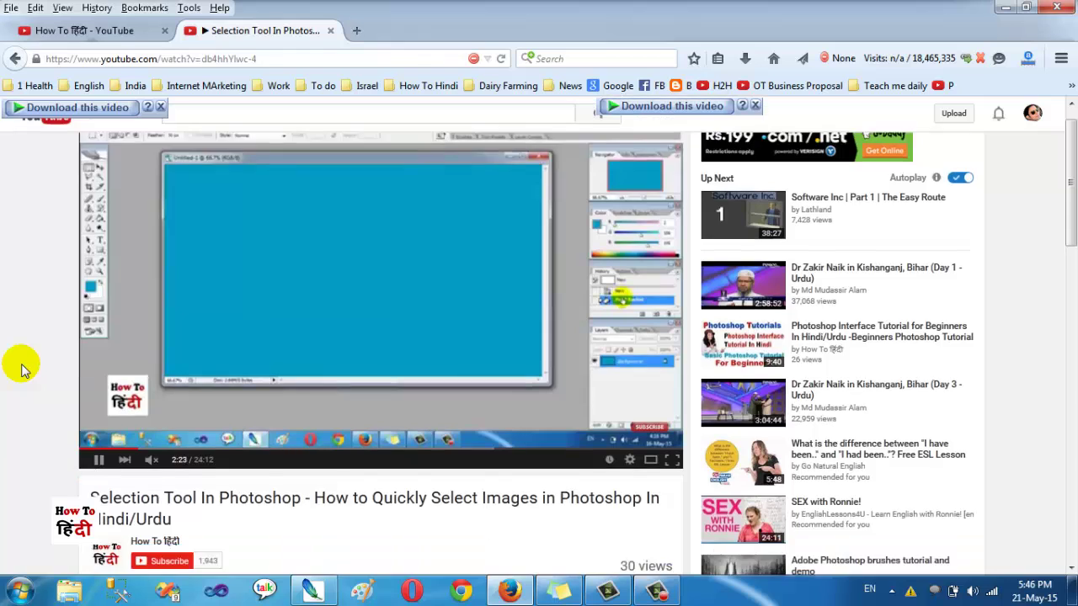
pyautogui.scroll(-1, 21, 369)
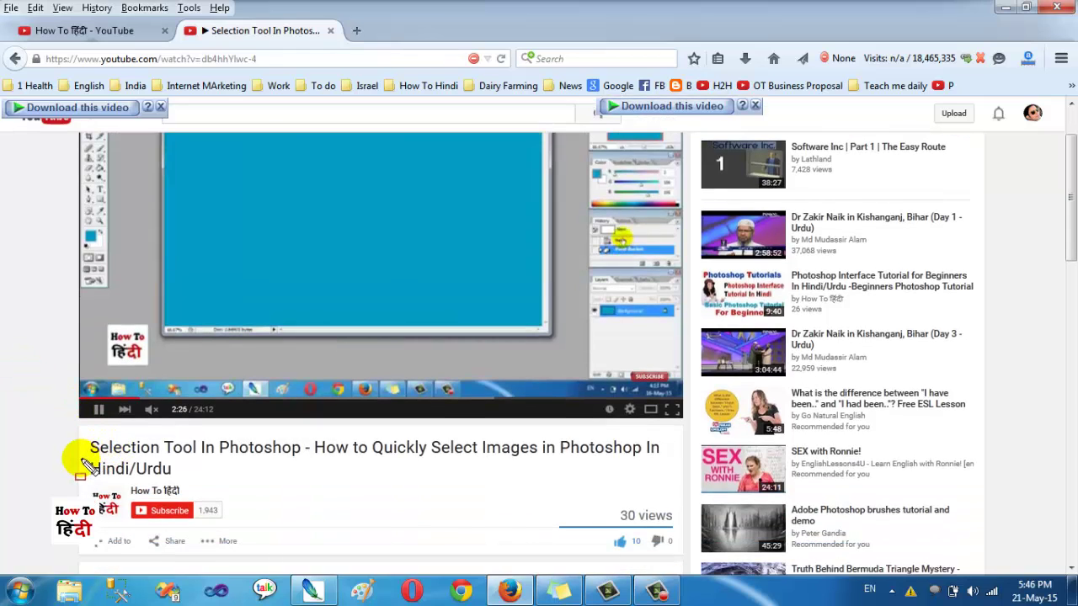
pyautogui.moveTo(73, 470); pyautogui.dragTo(232, 536)
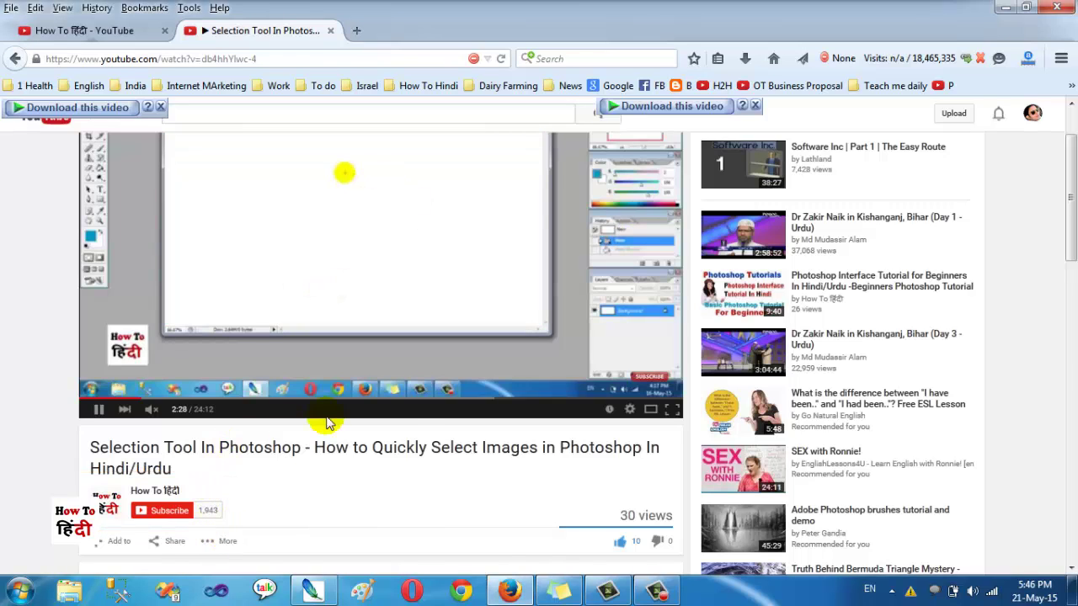
pyautogui.click(327, 595)
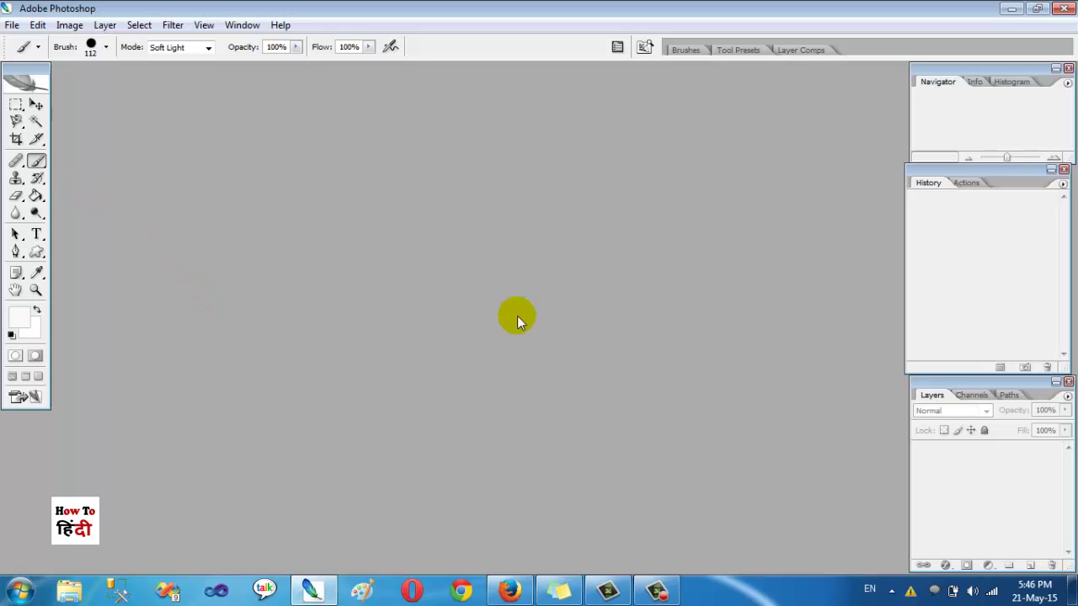
# Step: Open the bearded man's portrait JPG from the desktop and centre its document window
pyautogui.click(1072, 589)
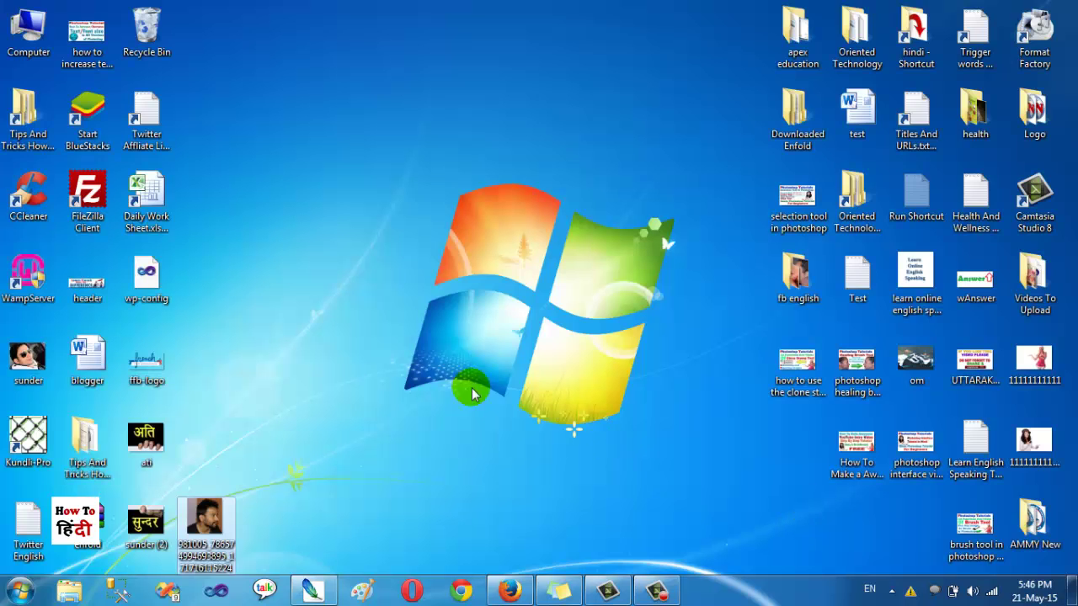
pyautogui.moveTo(217, 511); pyautogui.dragTo(311, 593)
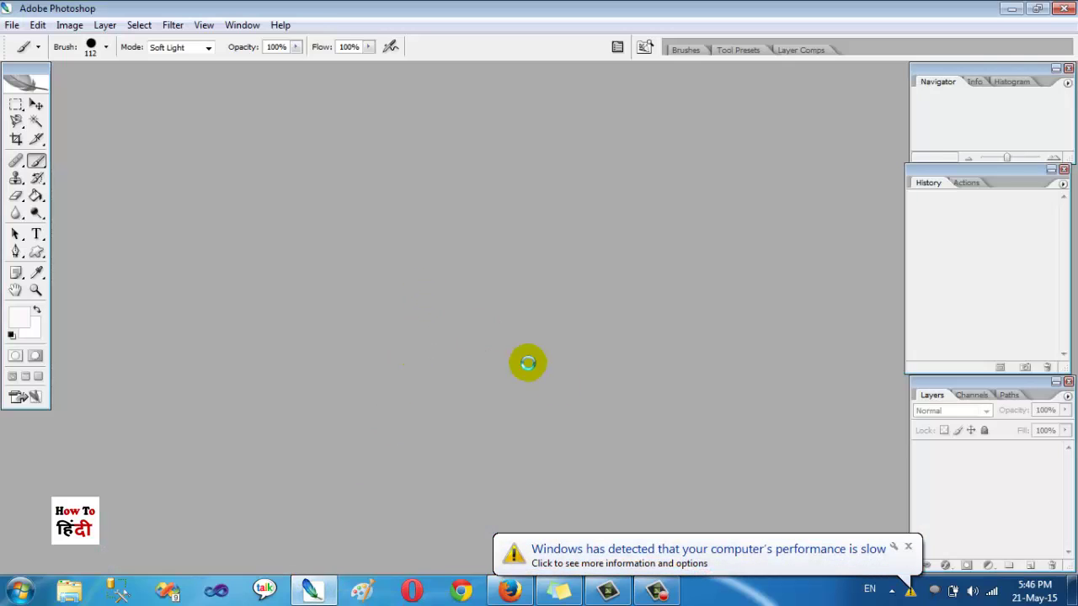
pyautogui.moveTo(311, 593); pyautogui.dragTo(694, 448)
pyautogui.click(908, 547)
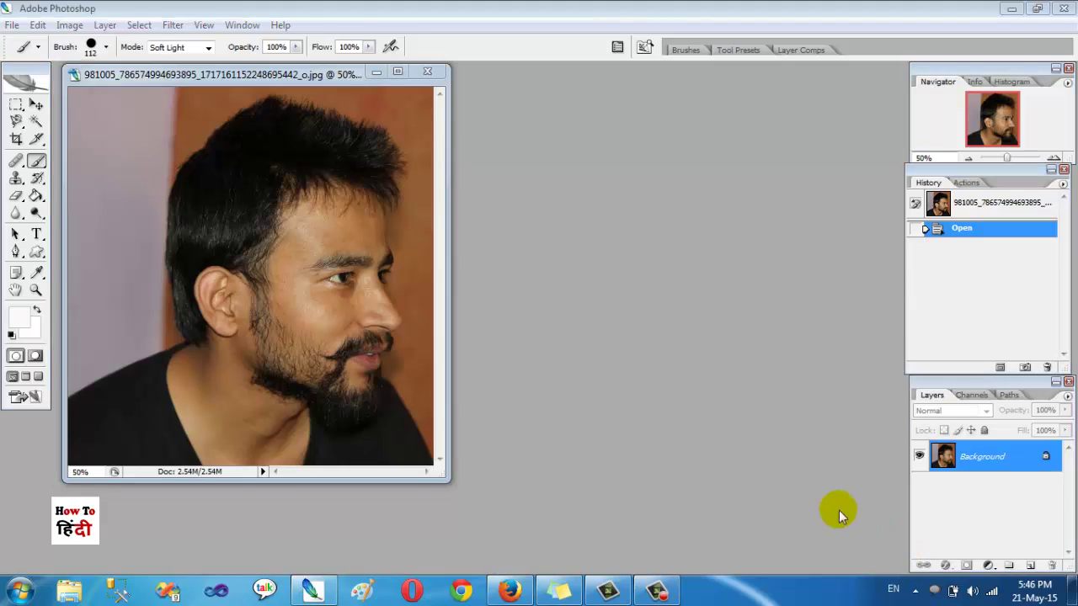
pyautogui.moveTo(260, 80); pyautogui.dragTo(420, 104)
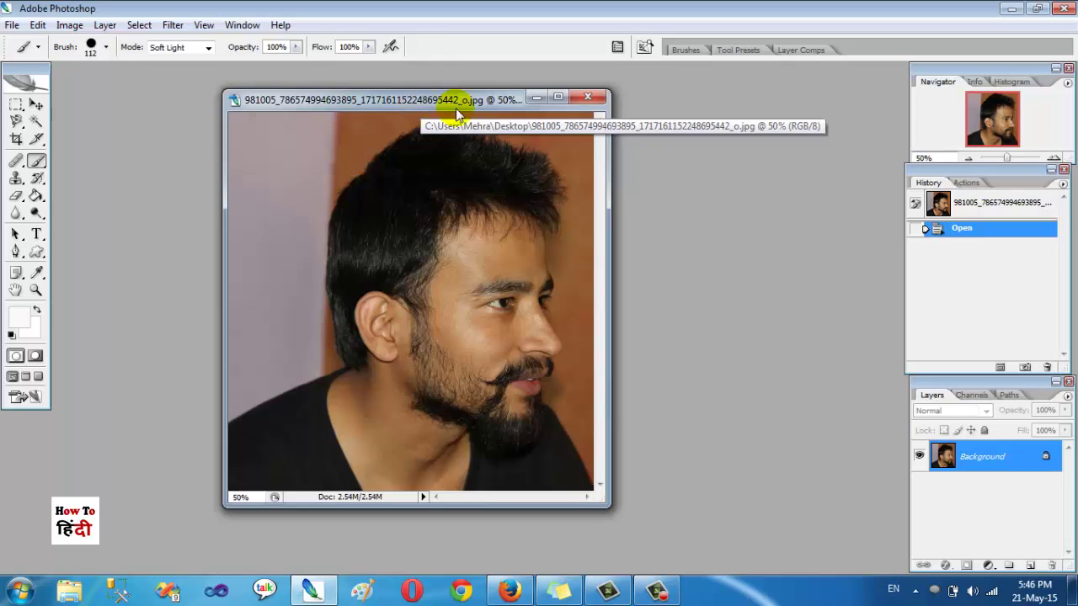
pyautogui.moveTo(1015, 169)
pyautogui.mouseDown()
pyautogui.moveTo(991, 176)
pyautogui.moveTo(1013, 176)
pyautogui.mouseUp()
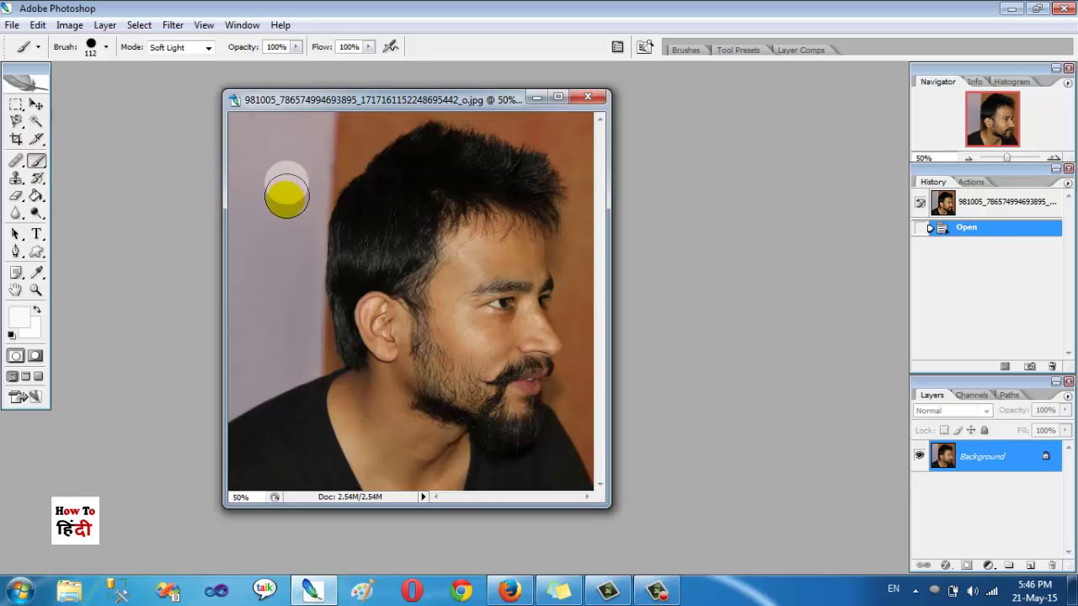
pyautogui.moveTo(286, 195); pyautogui.dragTo(283, 268)
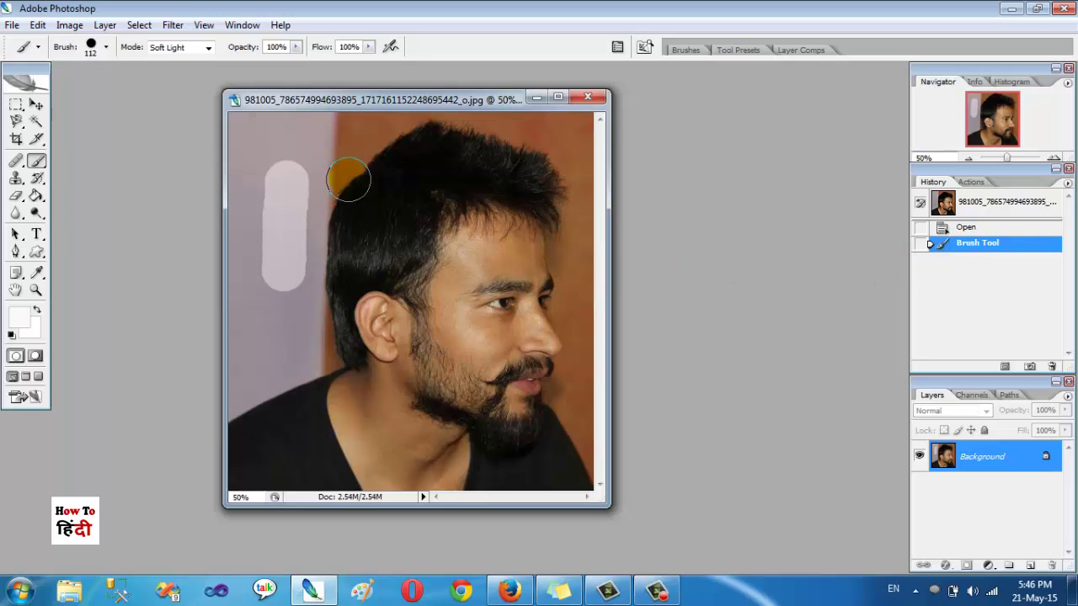
pyautogui.moveTo(348, 181); pyautogui.dragTo(342, 304)
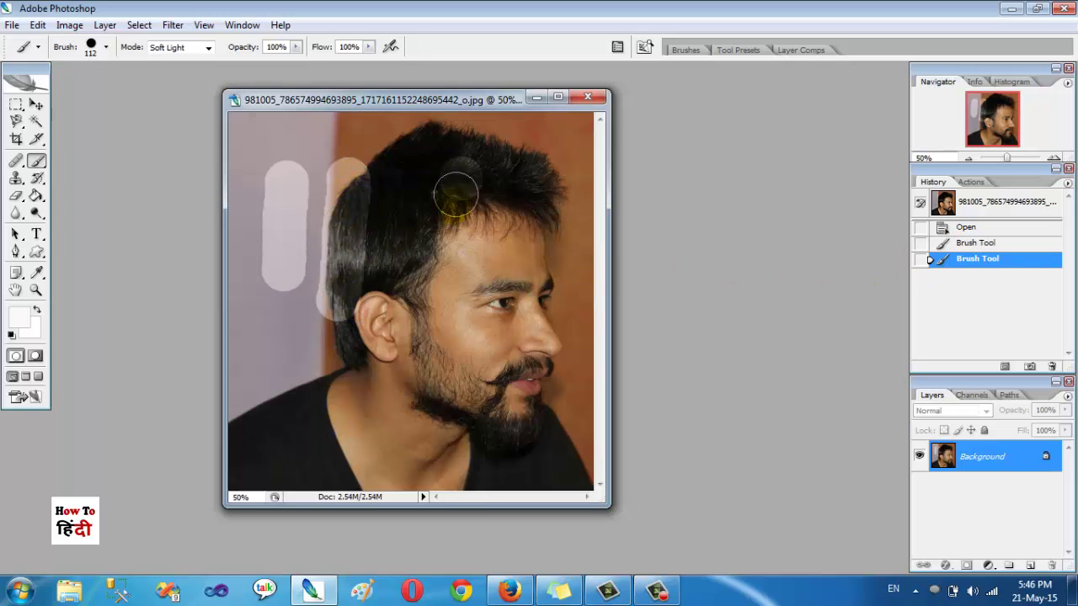
pyautogui.moveTo(455, 195); pyautogui.dragTo(421, 337)
pyautogui.moveTo(535, 187); pyautogui.dragTo(530, 358)
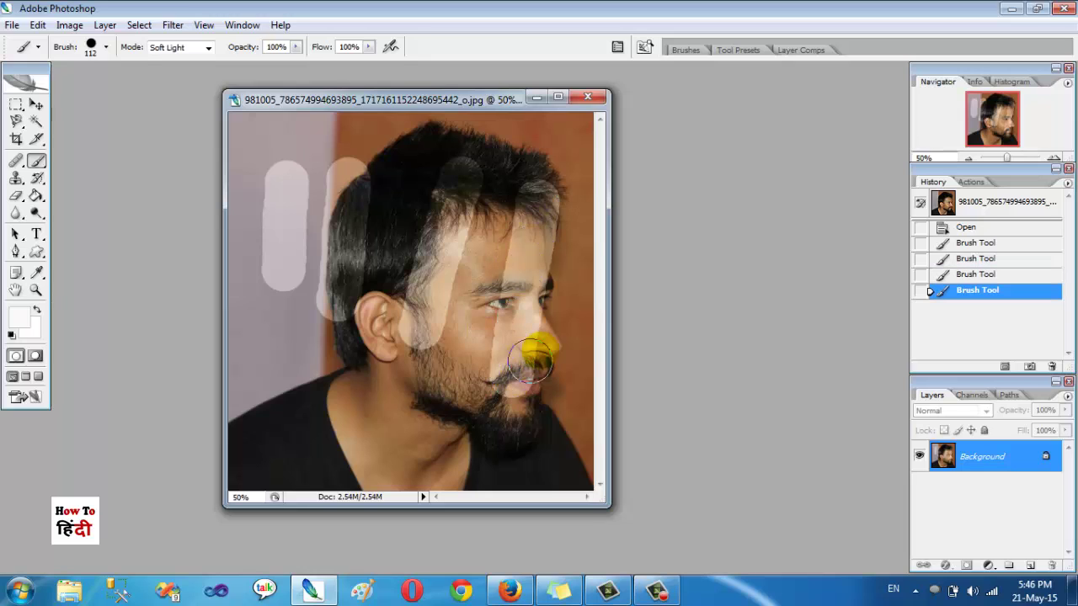
pyautogui.moveTo(589, 241); pyautogui.dragTo(561, 344)
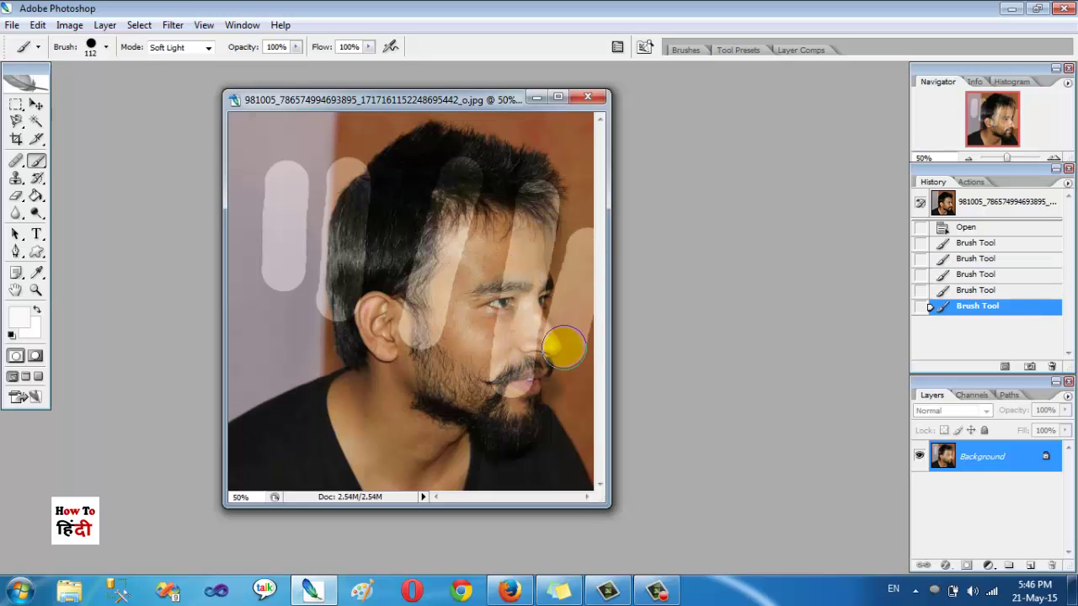
pyautogui.click(981, 291)
pyautogui.click(990, 274)
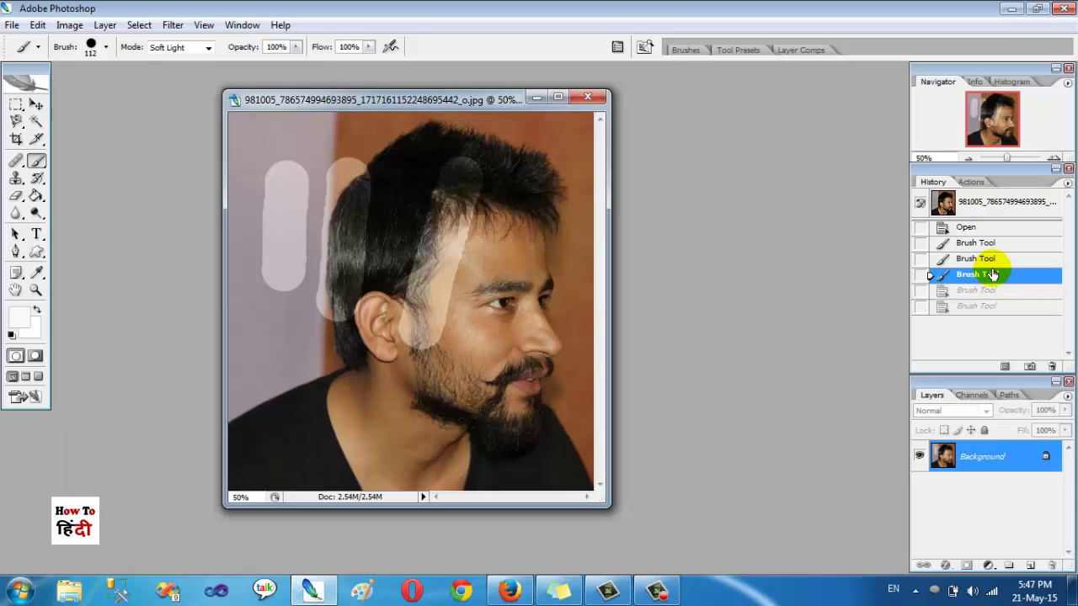
pyautogui.click(990, 259)
pyautogui.click(986, 242)
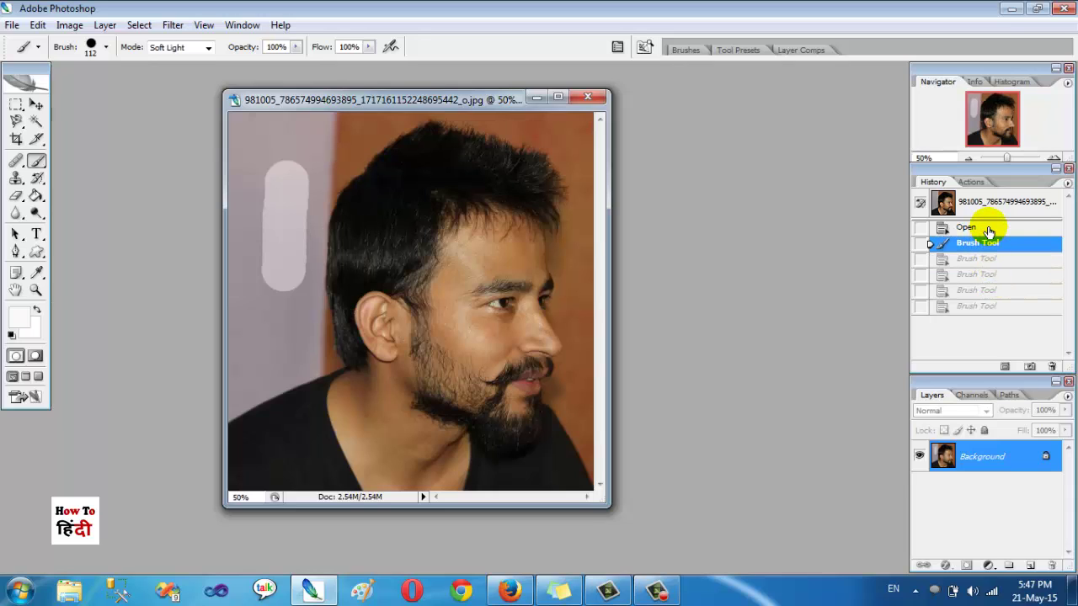
pyautogui.click(986, 228)
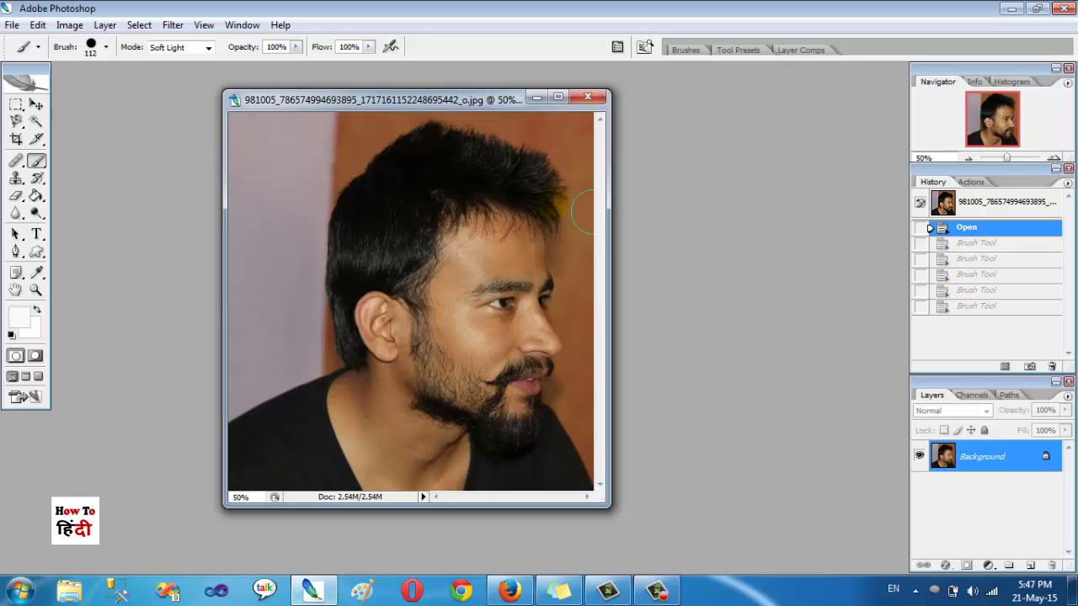
# Step: Change History States from 50 to 100 in General Preferences
pyautogui.click(39, 26)
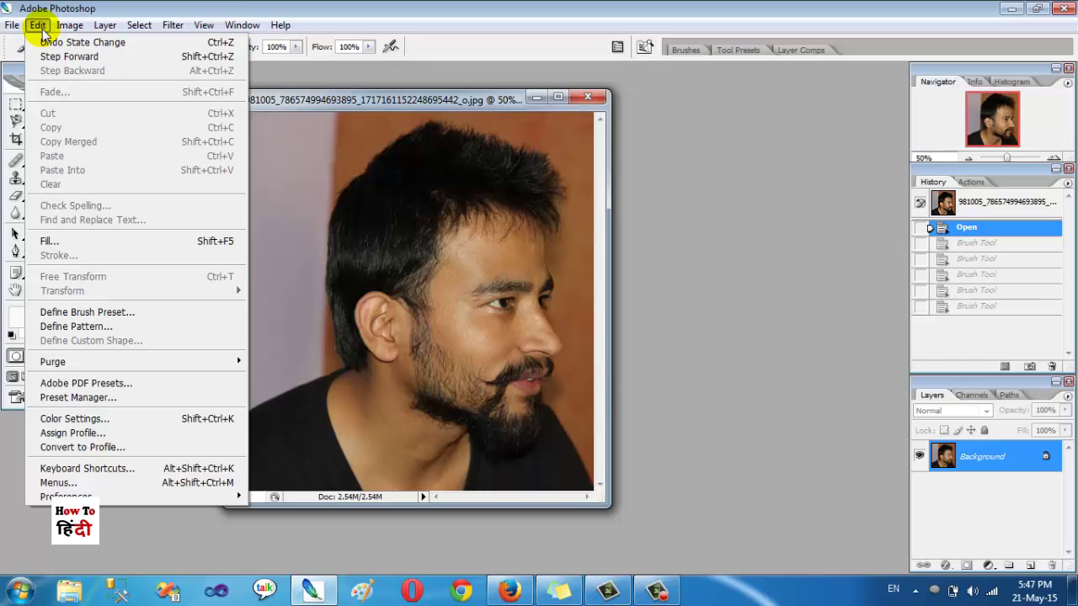
pyautogui.moveTo(67, 496)
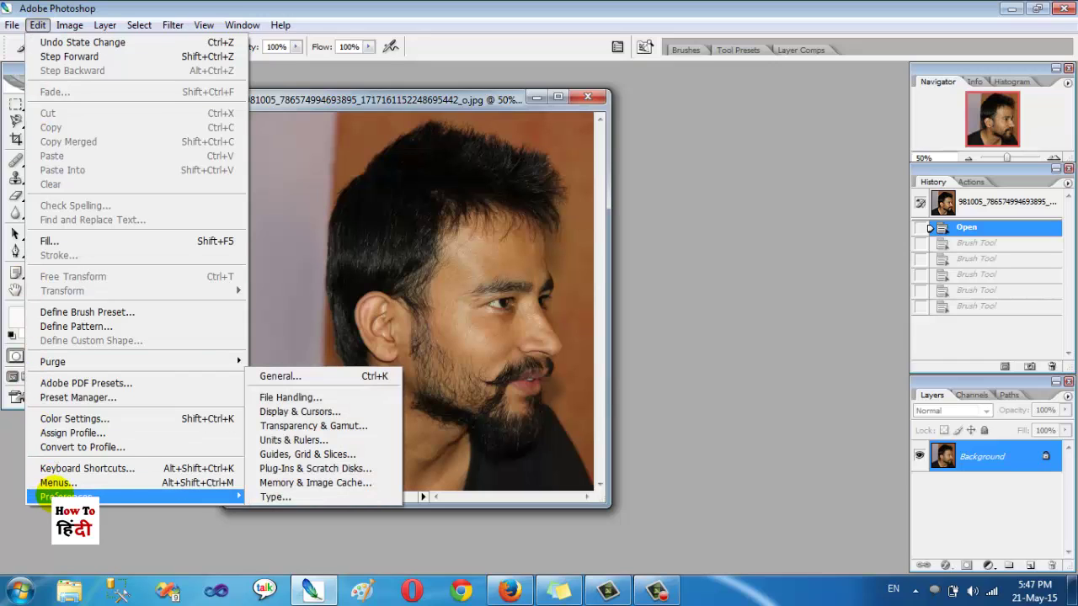
pyautogui.click(296, 377)
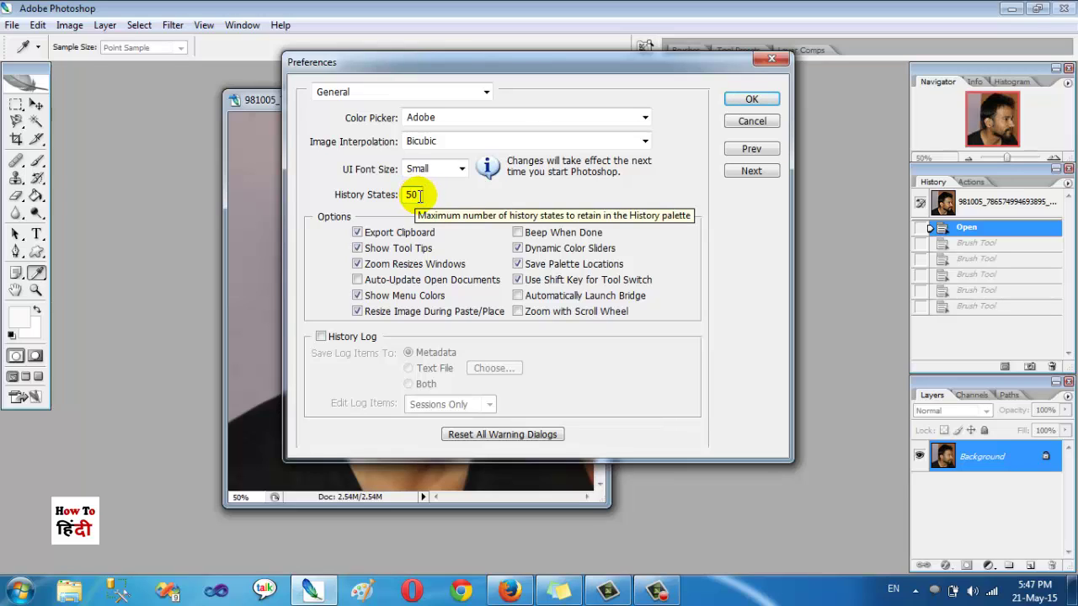
pyautogui.moveTo(419, 196); pyautogui.dragTo(390, 197)
pyautogui.write('00')
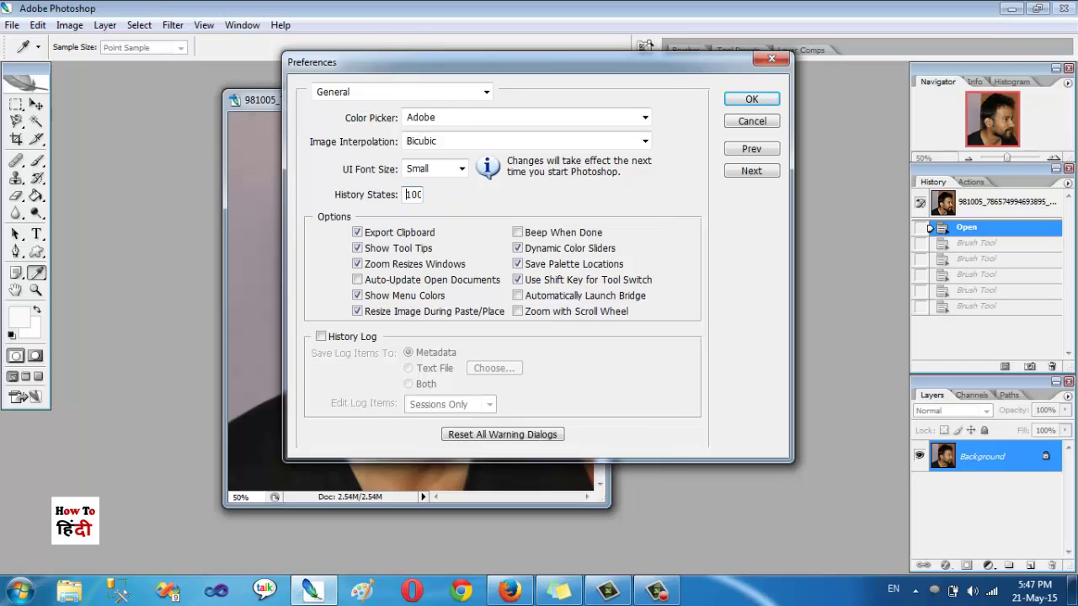
pyautogui.click(751, 99)
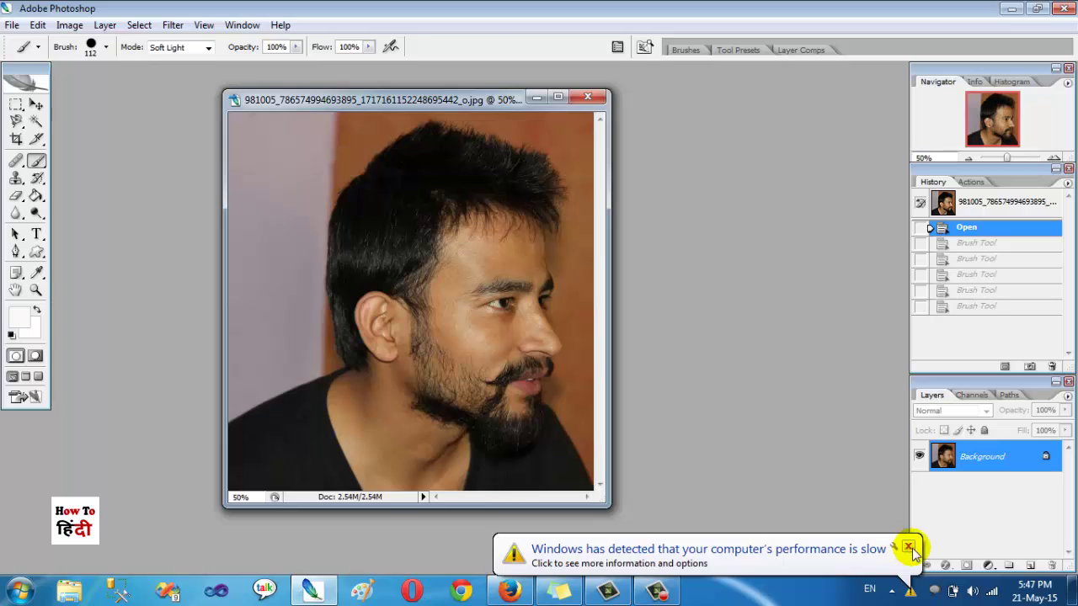
# Step: Revert to the original snapshot and apply Image > Adjustments > Desaturate for grayscale
pyautogui.click(905, 547)
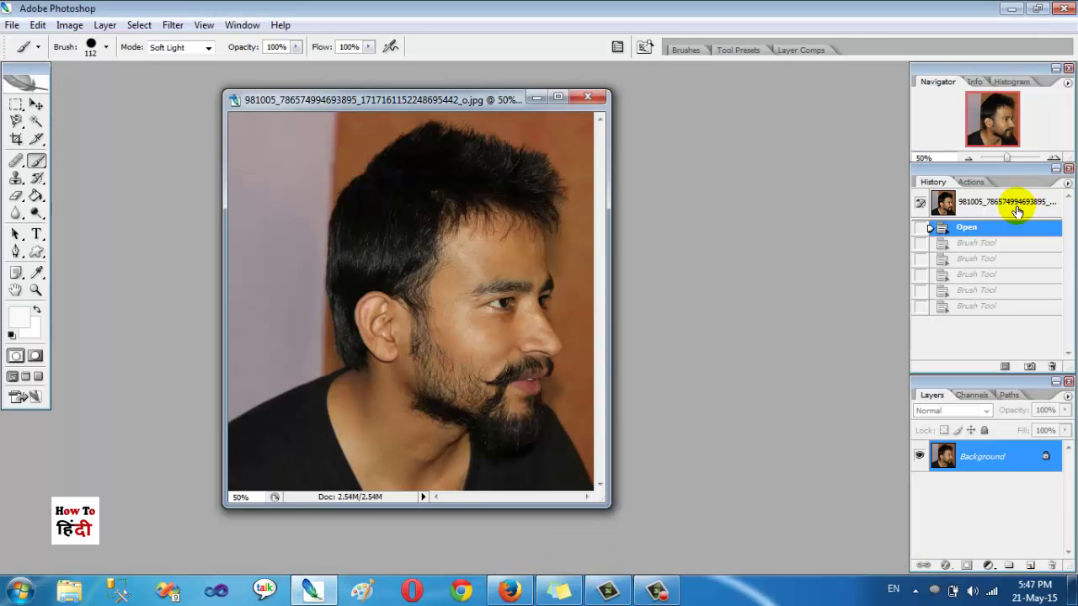
pyautogui.click(1008, 203)
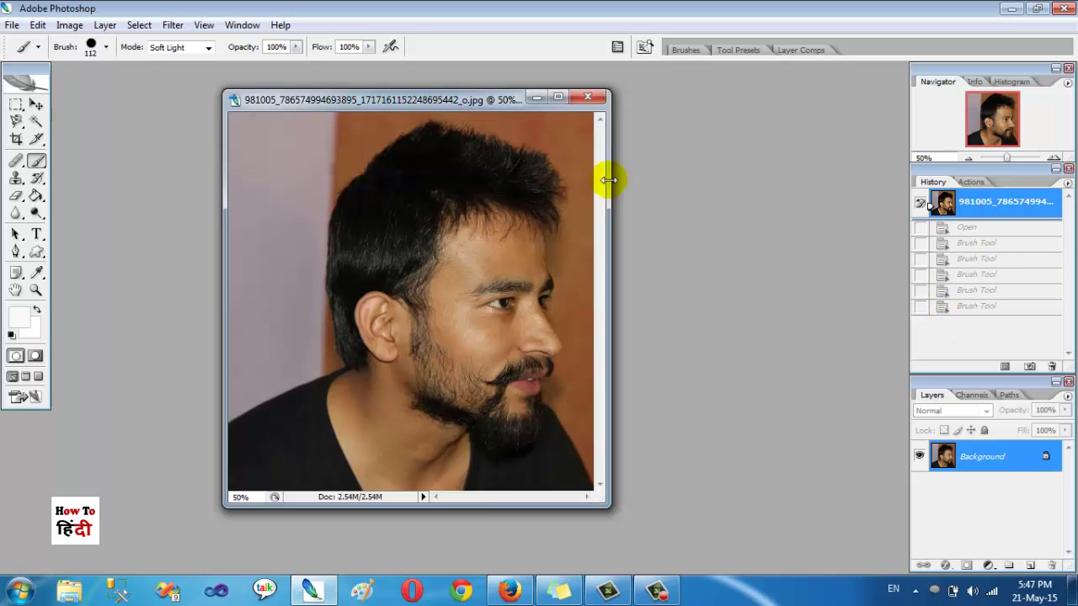
pyautogui.click(70, 25)
pyautogui.moveTo(94, 63)
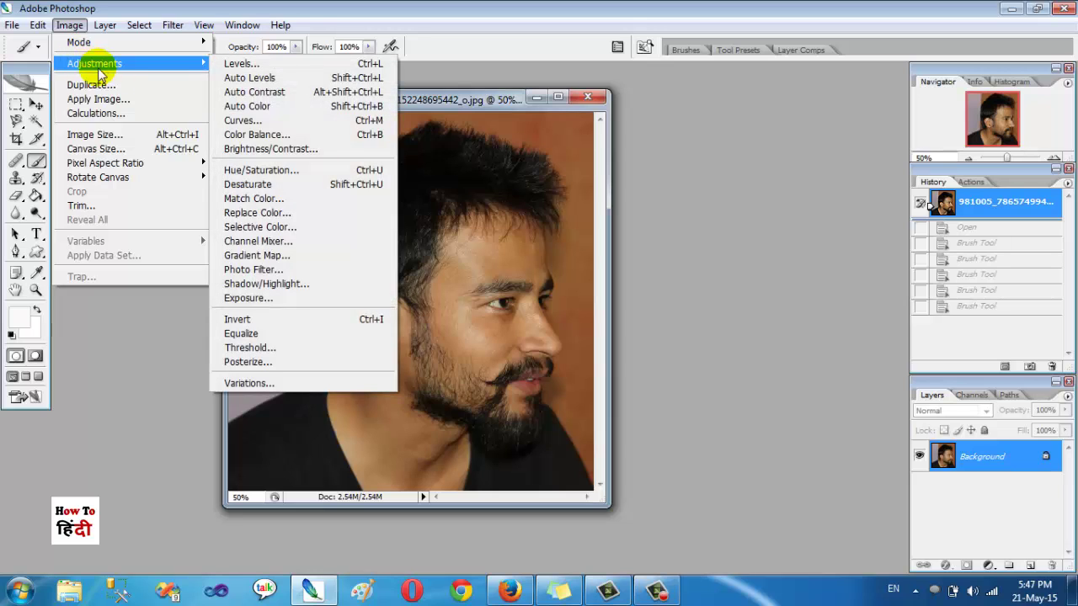
pyautogui.click(296, 189)
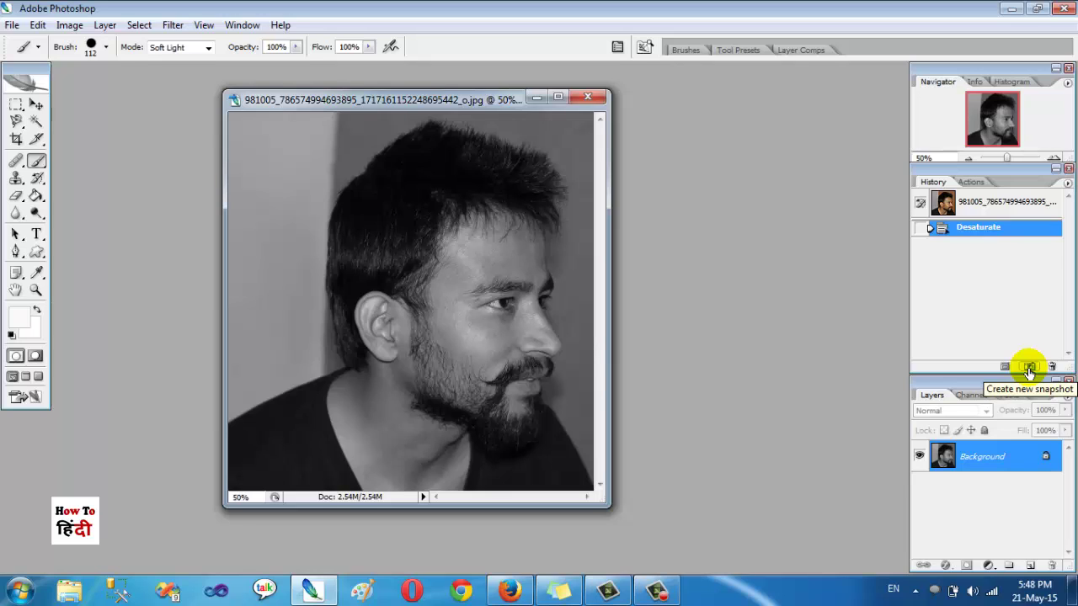
# Step: Save the grayscale state as Snapshot 1, compare it, and return to the colour original
pyautogui.click(1029, 368)
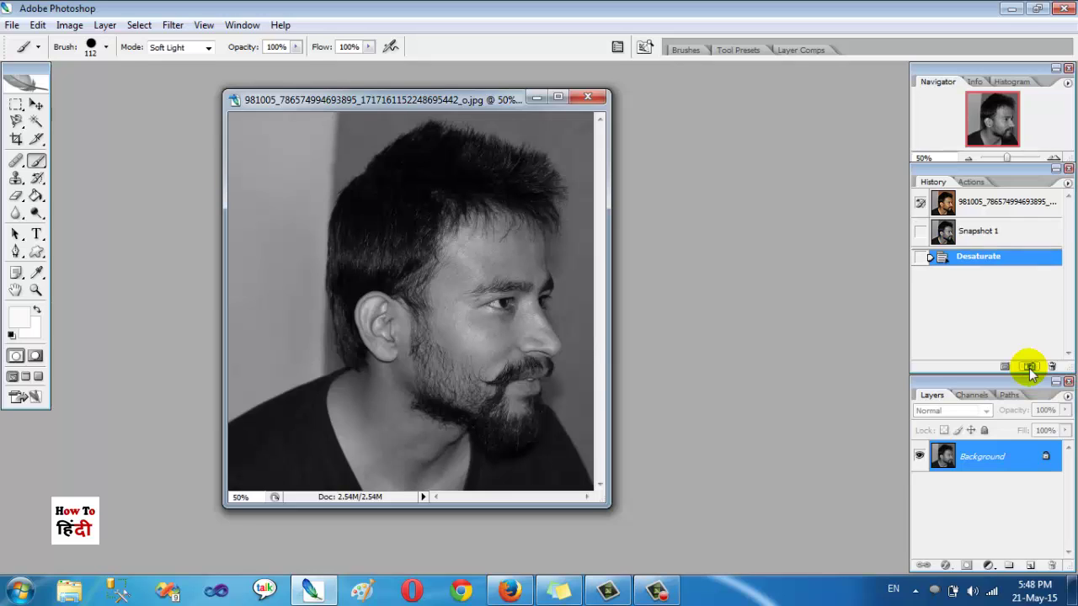
pyautogui.click(990, 233)
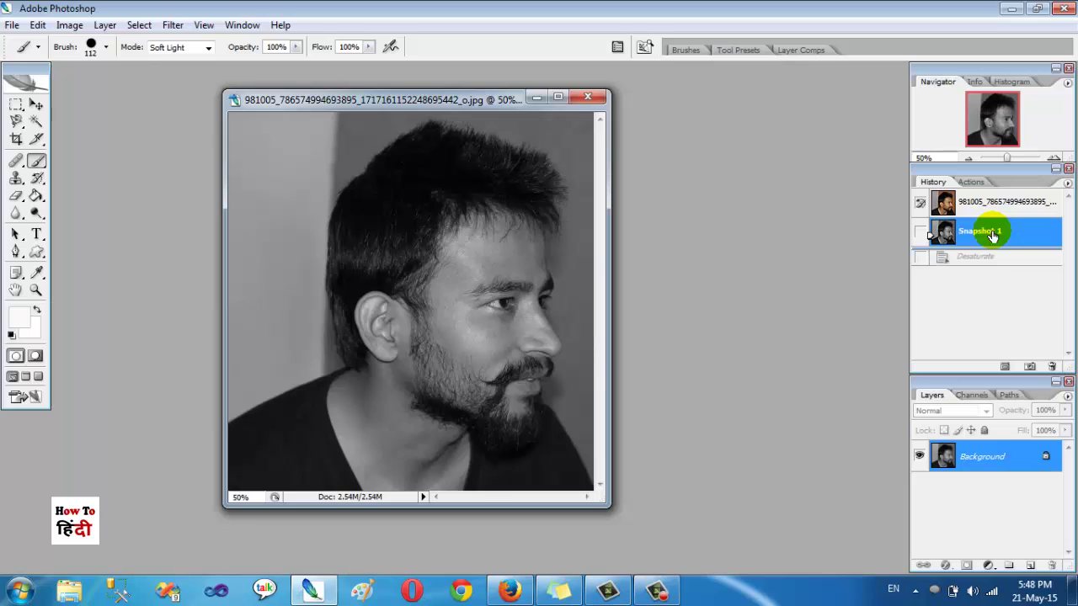
pyautogui.click(990, 202)
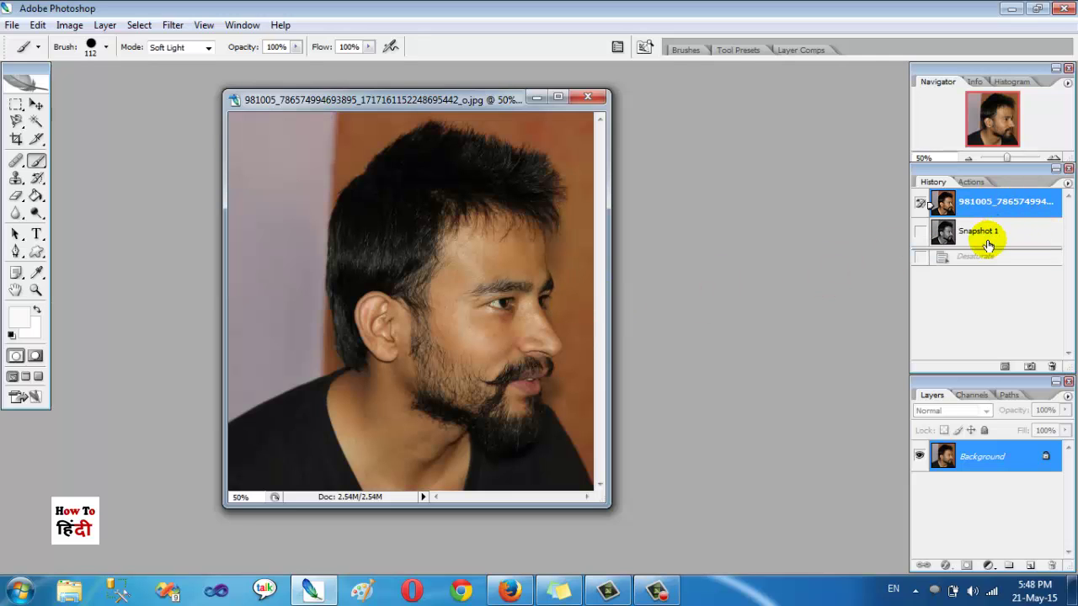
pyautogui.click(988, 239)
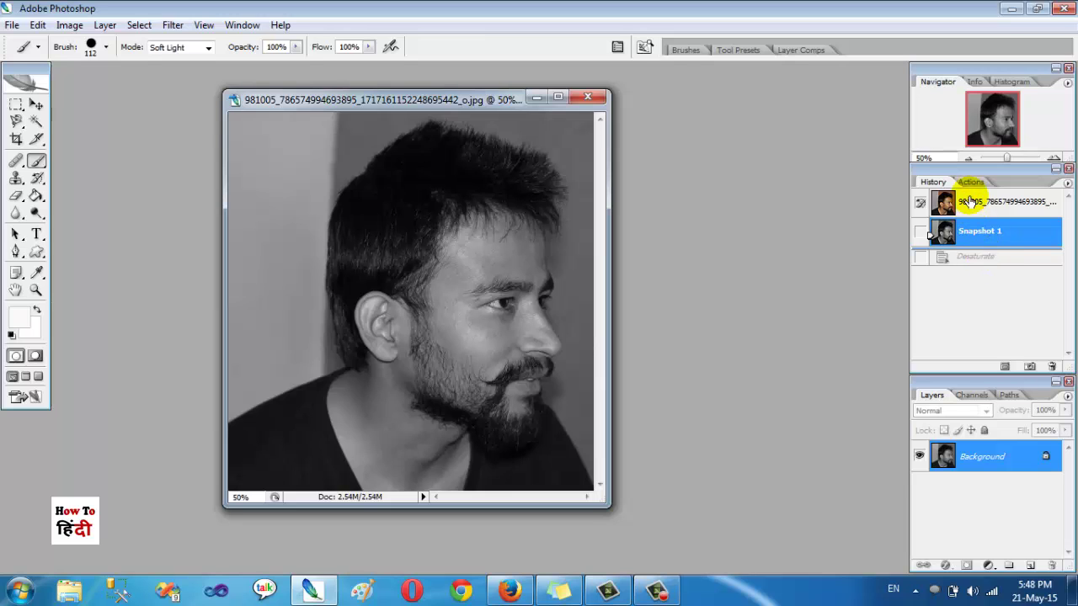
pyautogui.click(973, 200)
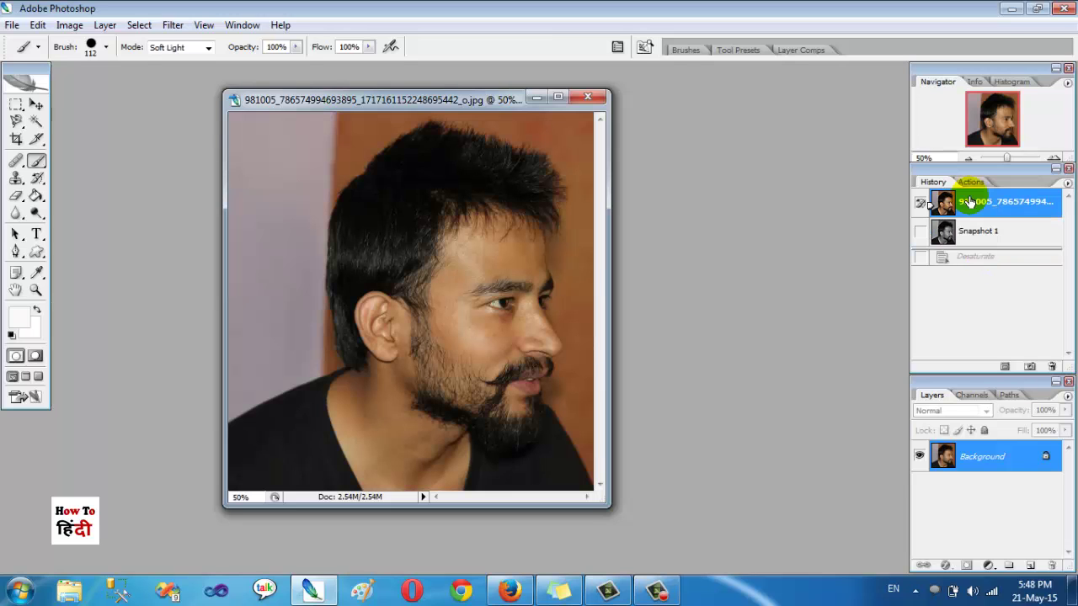
# Step: Apply Filter > Artistic > Poster Edges with thickness 2, intensity 1, posterization 2
pyautogui.click(173, 26)
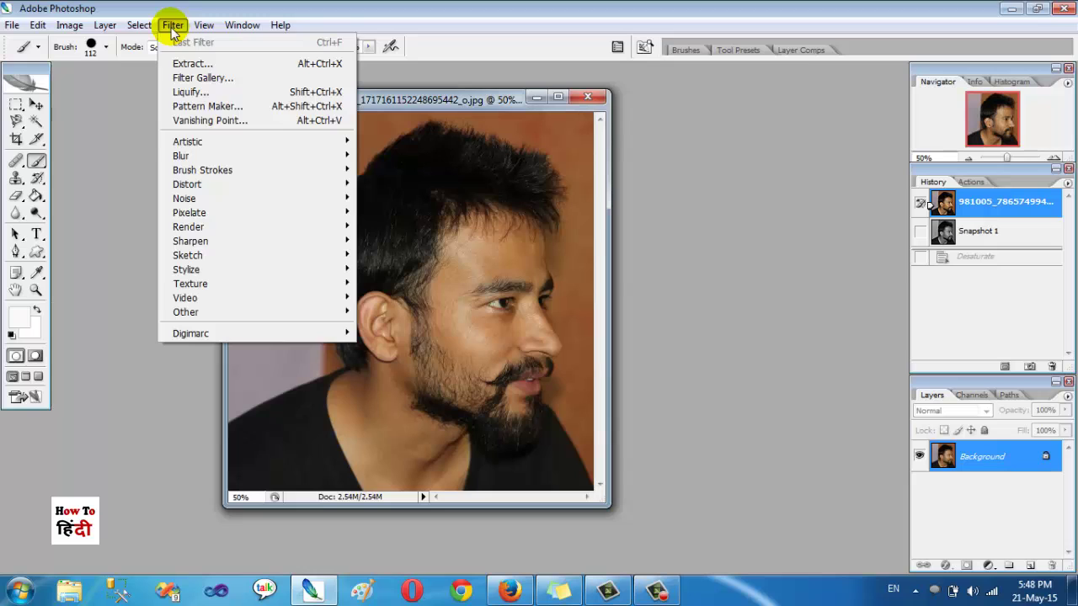
pyautogui.moveTo(187, 141)
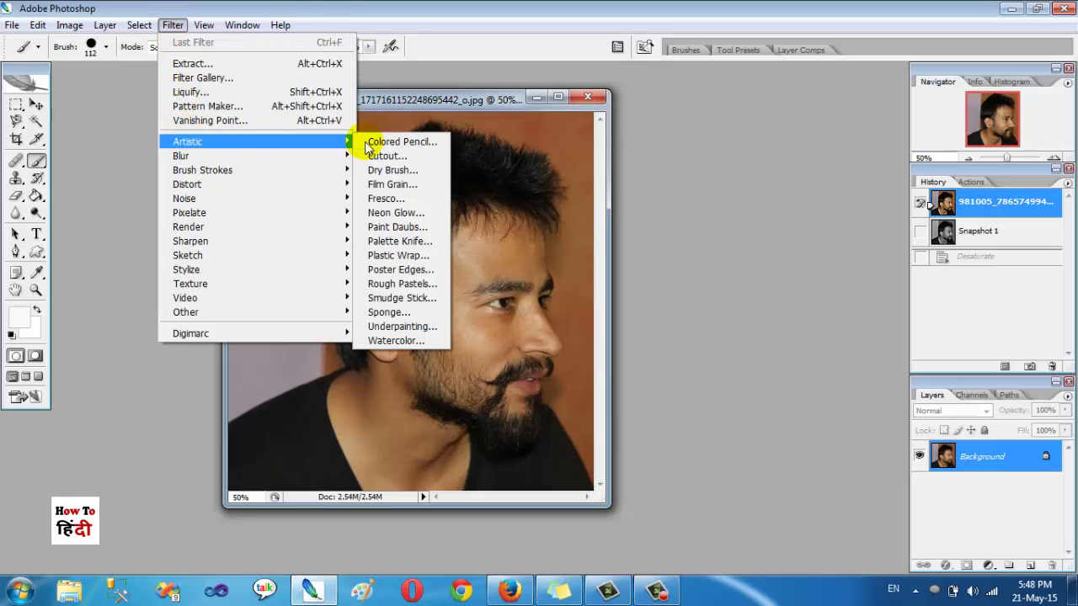
pyautogui.click(404, 270)
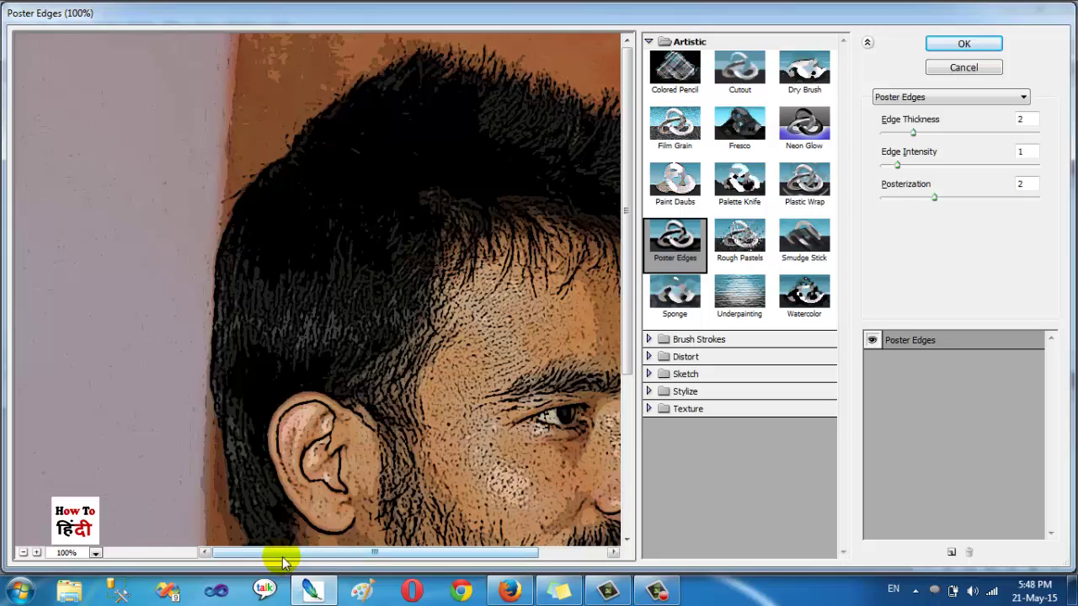
pyautogui.moveTo(283, 556); pyautogui.dragTo(350, 555)
pyautogui.moveTo(464, 450); pyautogui.dragTo(470, 412)
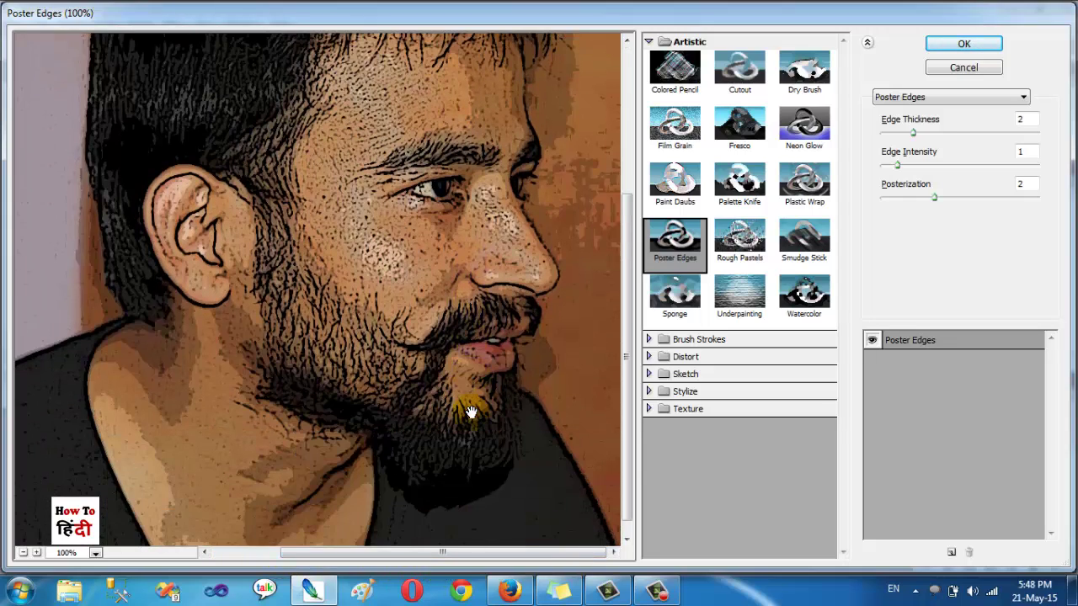
pyautogui.click(966, 43)
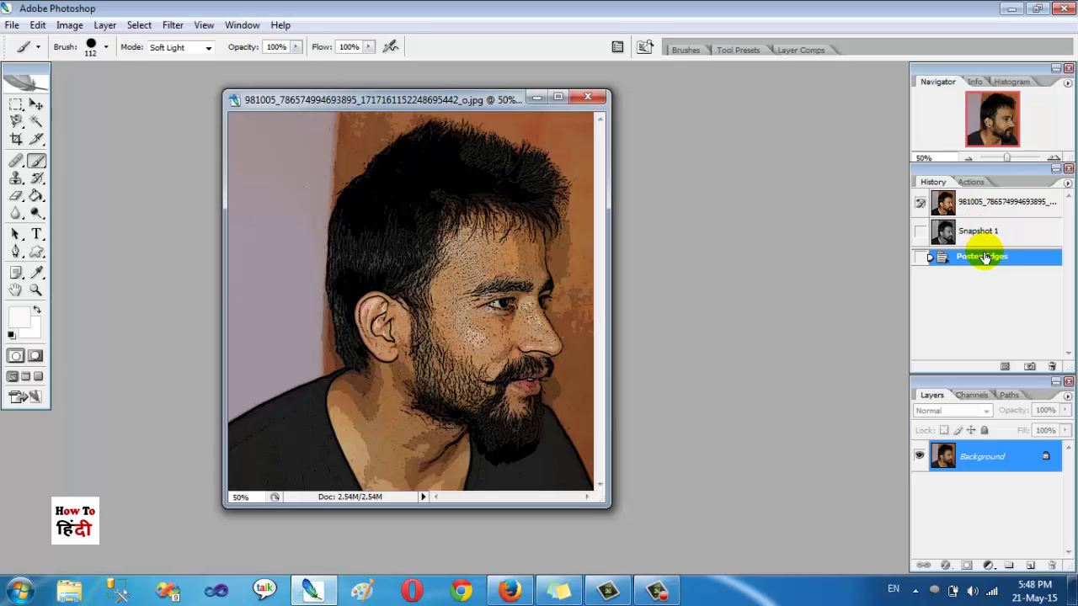
# Step: Save the Poster Edges look as Snapshot 2, compare snapshots, and return to the original
pyautogui.click(1030, 367)
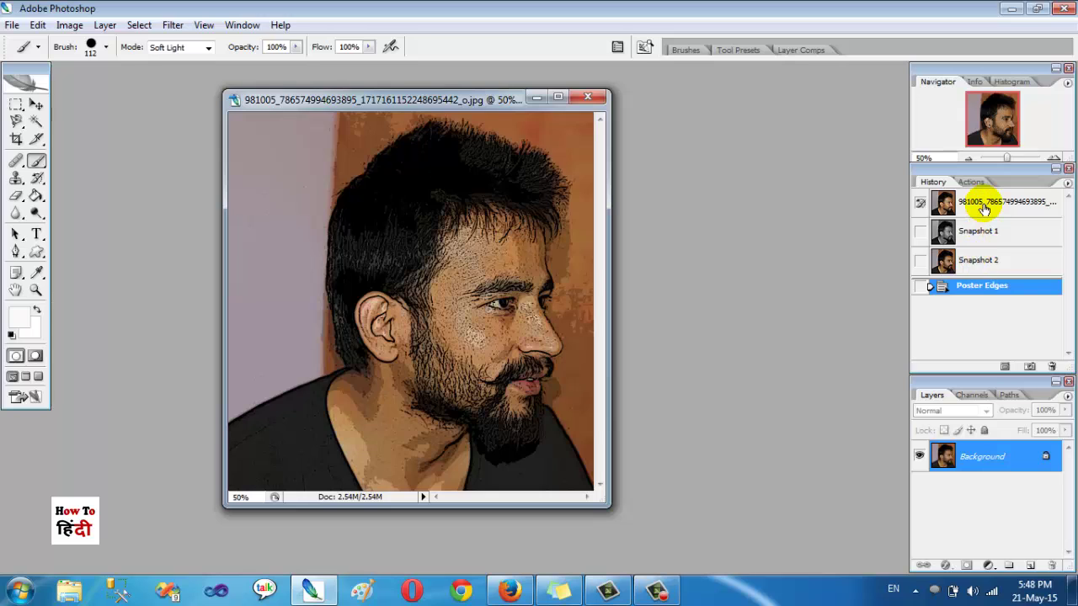
pyautogui.click(984, 206)
pyautogui.click(981, 232)
pyautogui.click(984, 262)
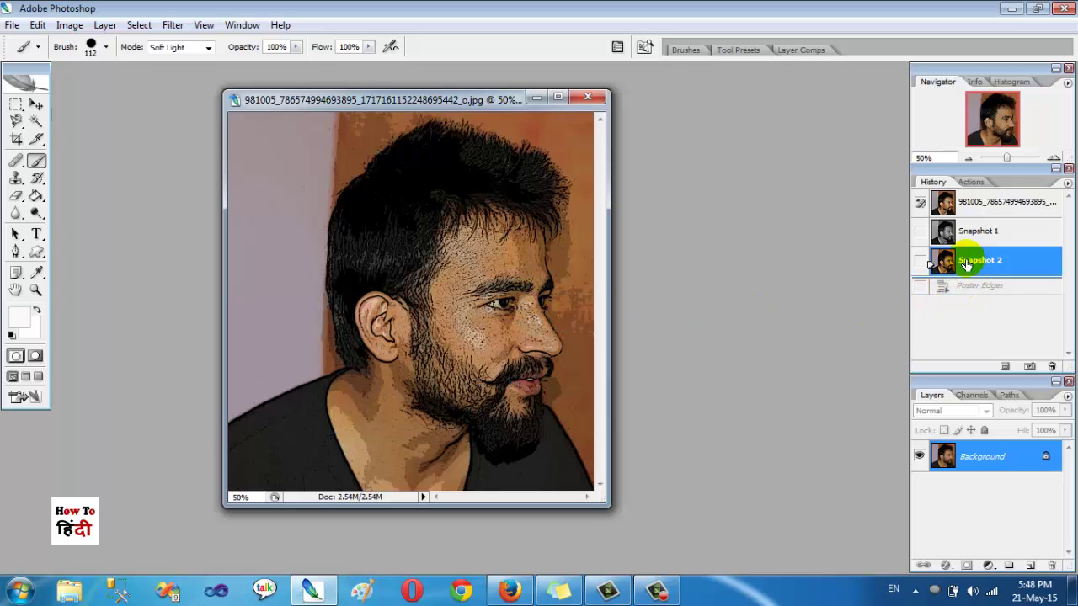
pyautogui.click(974, 204)
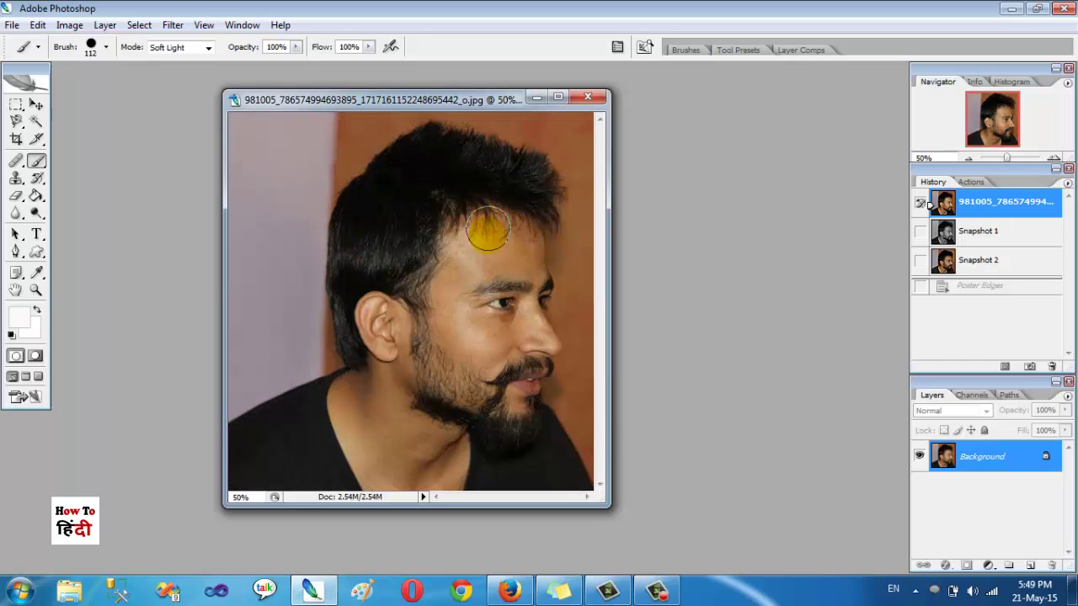
pyautogui.click(950, 261)
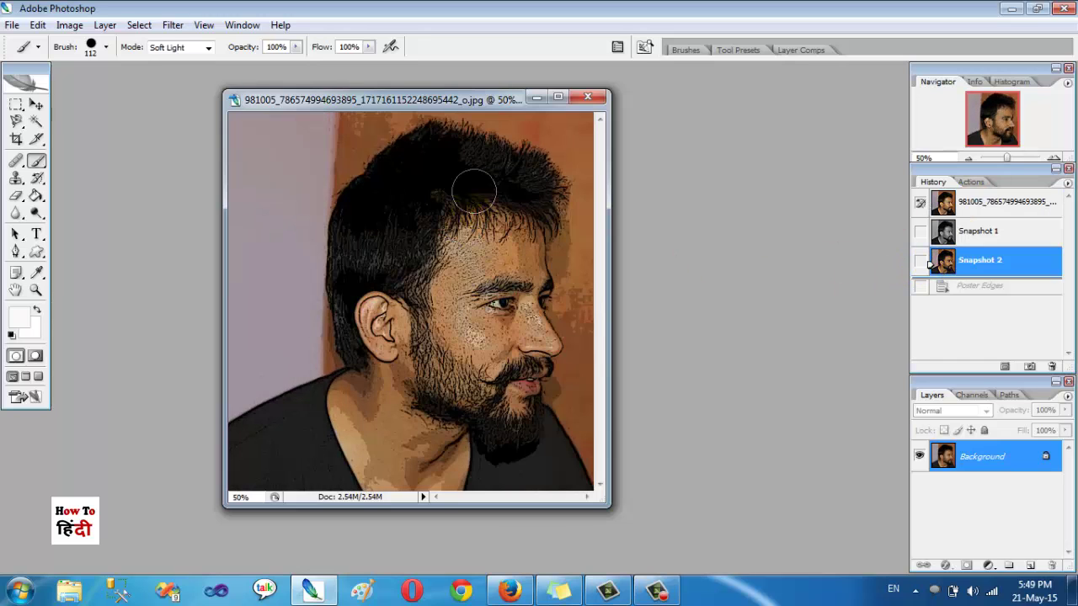
pyautogui.click(980, 229)
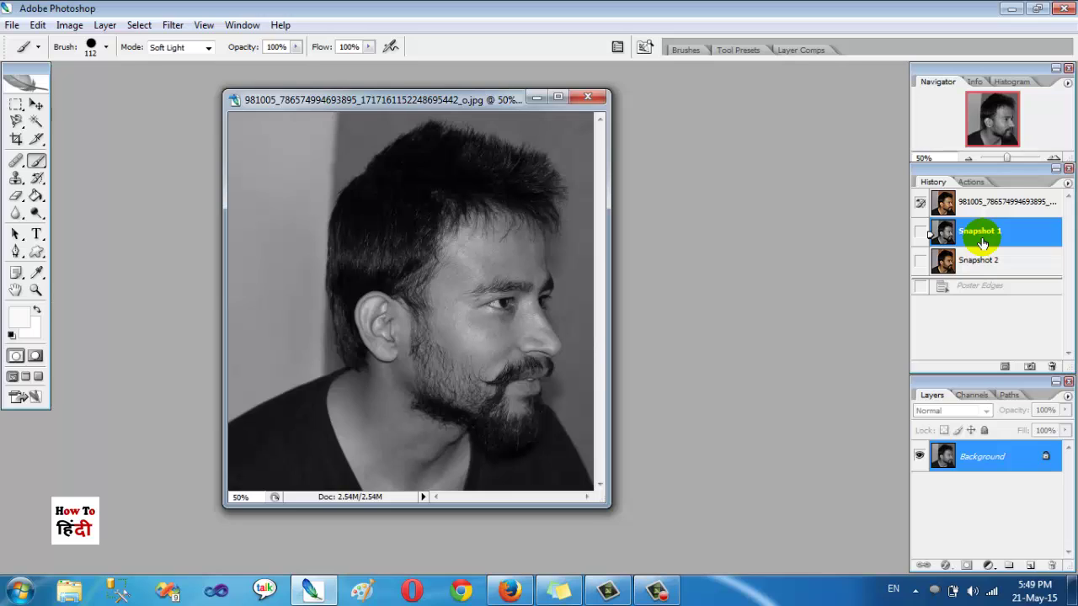
pyautogui.click(982, 210)
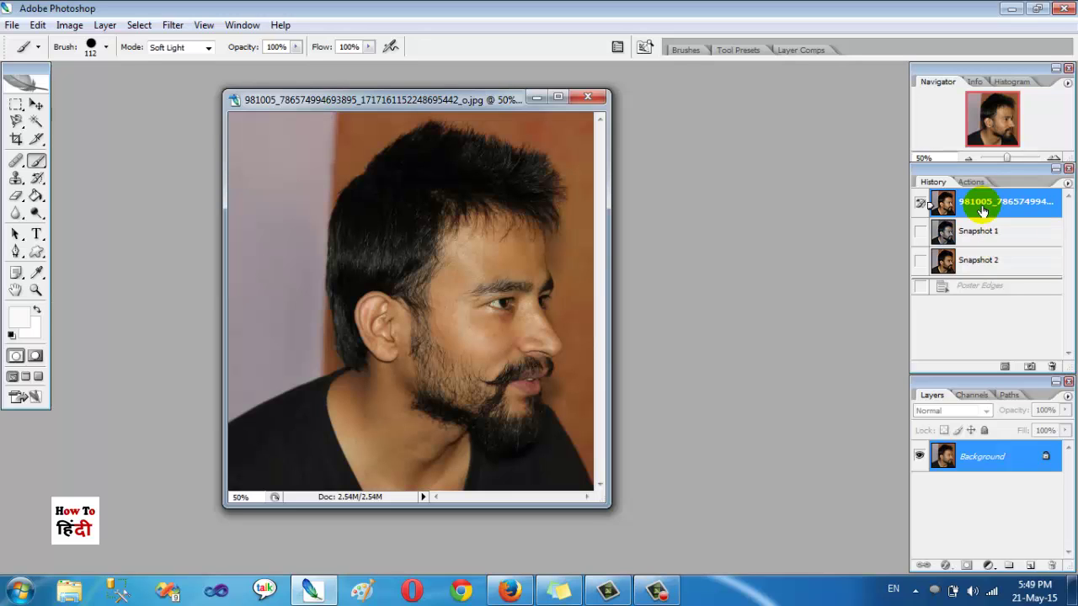
pyautogui.click(71, 25)
pyautogui.moveTo(94, 63)
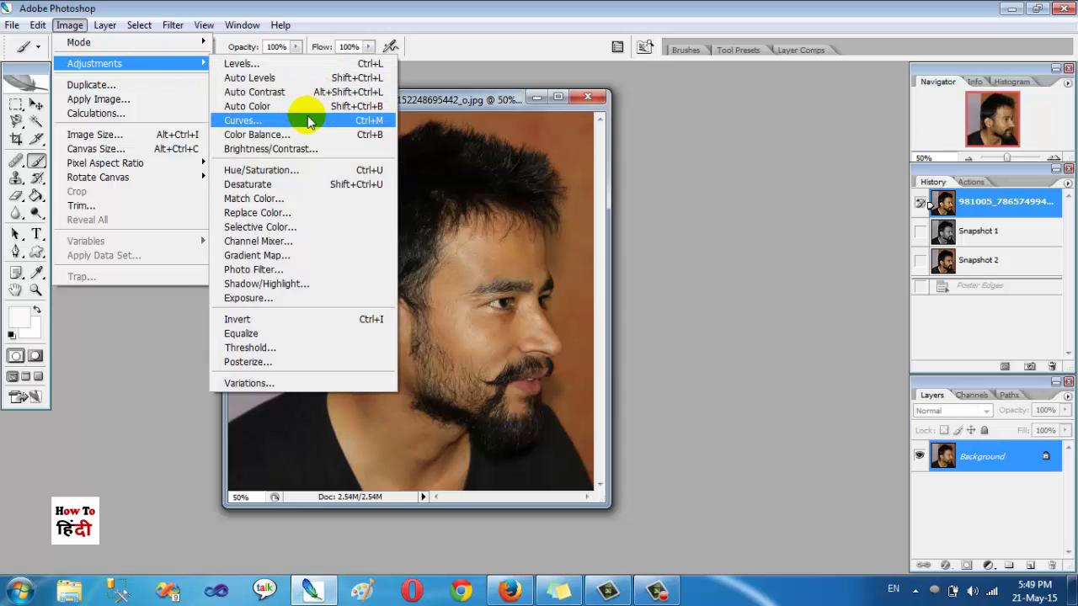
# Step: Brighten the photo with a Curves adjustment raising input 152 to output 199
pyautogui.click(299, 120)
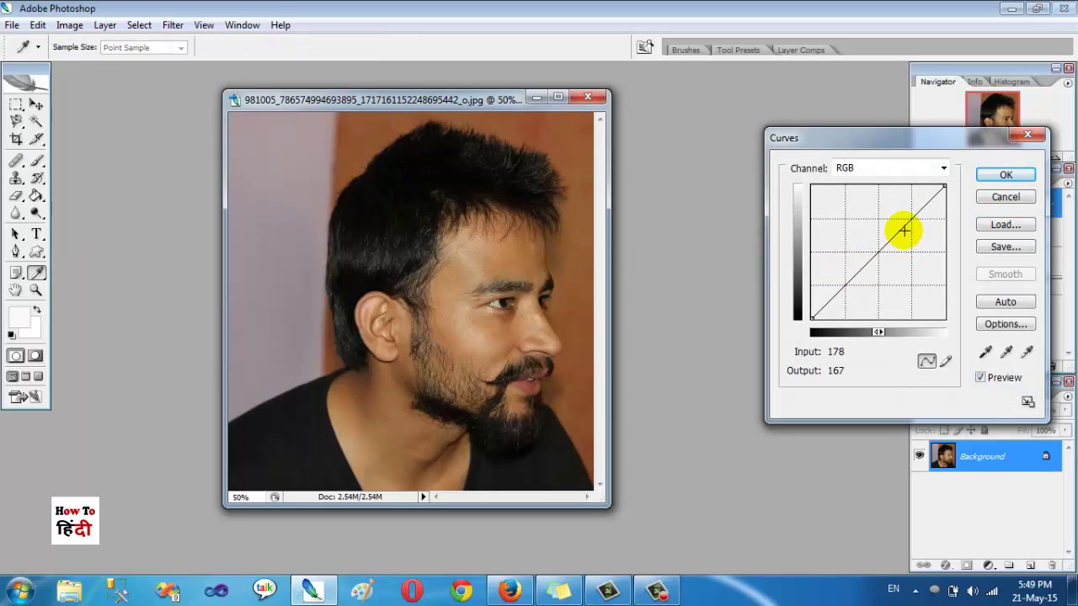
pyautogui.moveTo(899, 229); pyautogui.dragTo(889, 215)
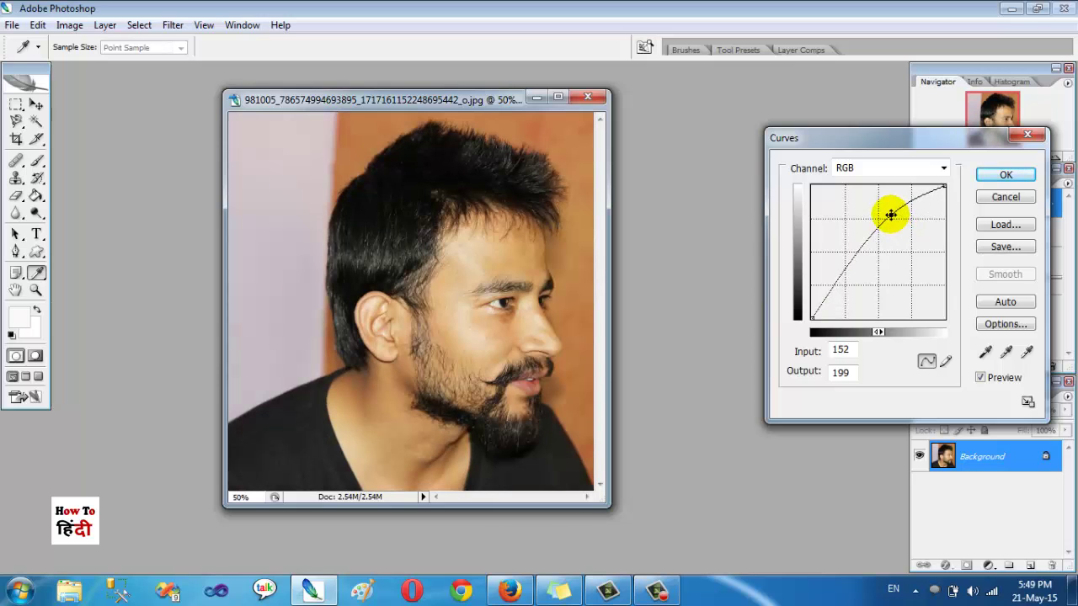
pyautogui.click(1006, 174)
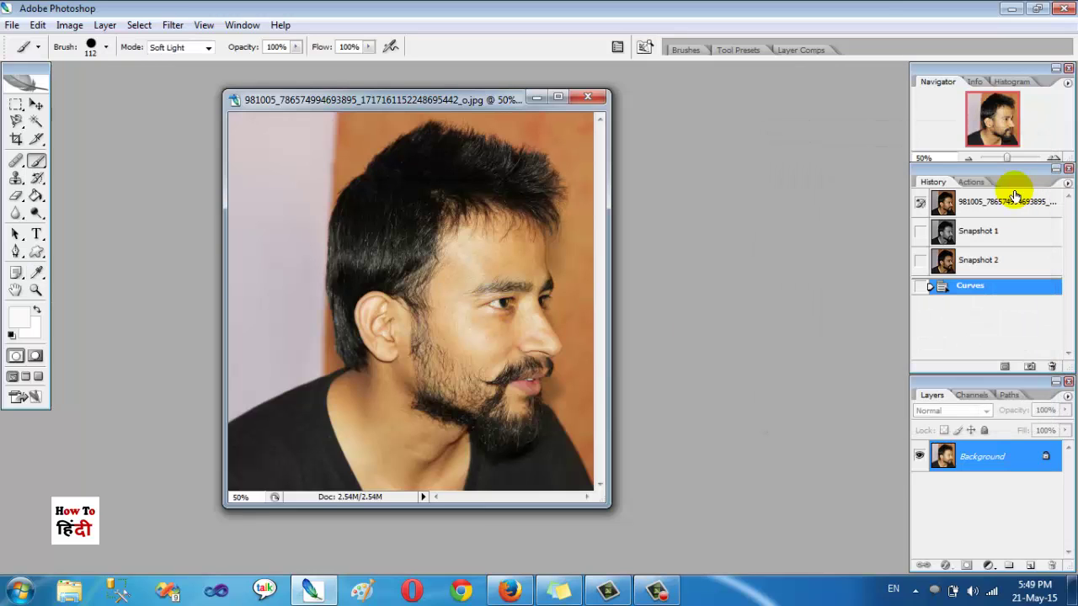
# Step: Save the brightened photo as Snapshot 3 and duplicate the Background layer
pyautogui.click(1030, 368)
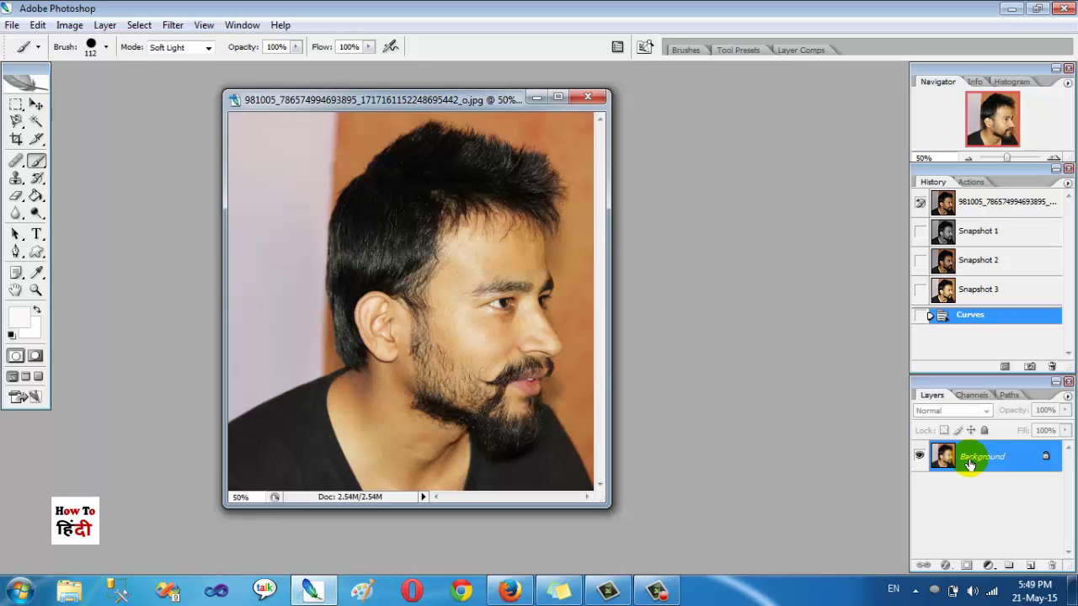
pyautogui.rightClick(969, 465)
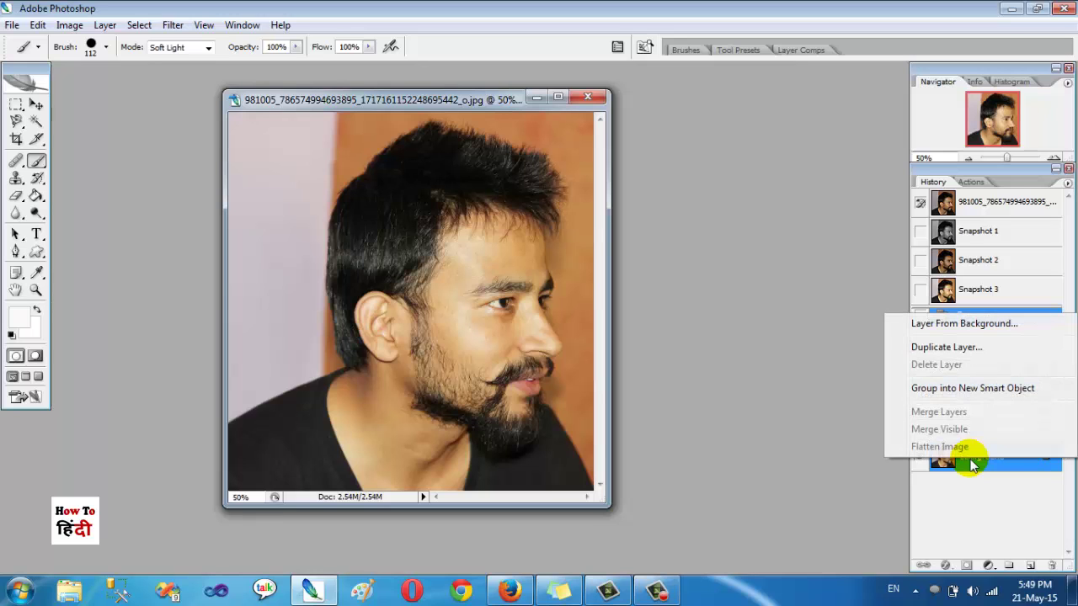
pyautogui.click(968, 347)
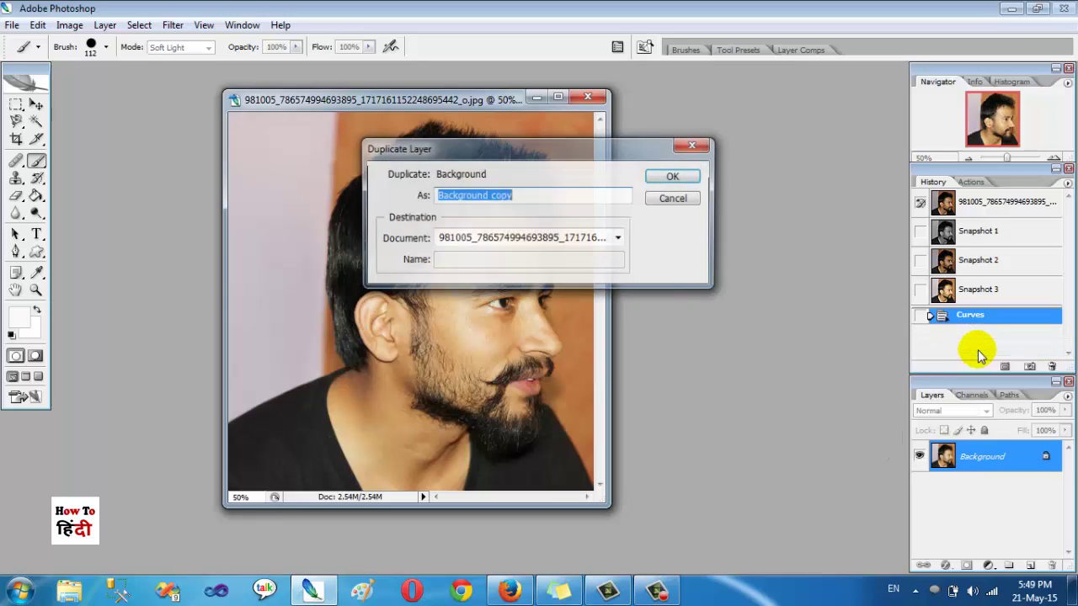
pyautogui.click(673, 176)
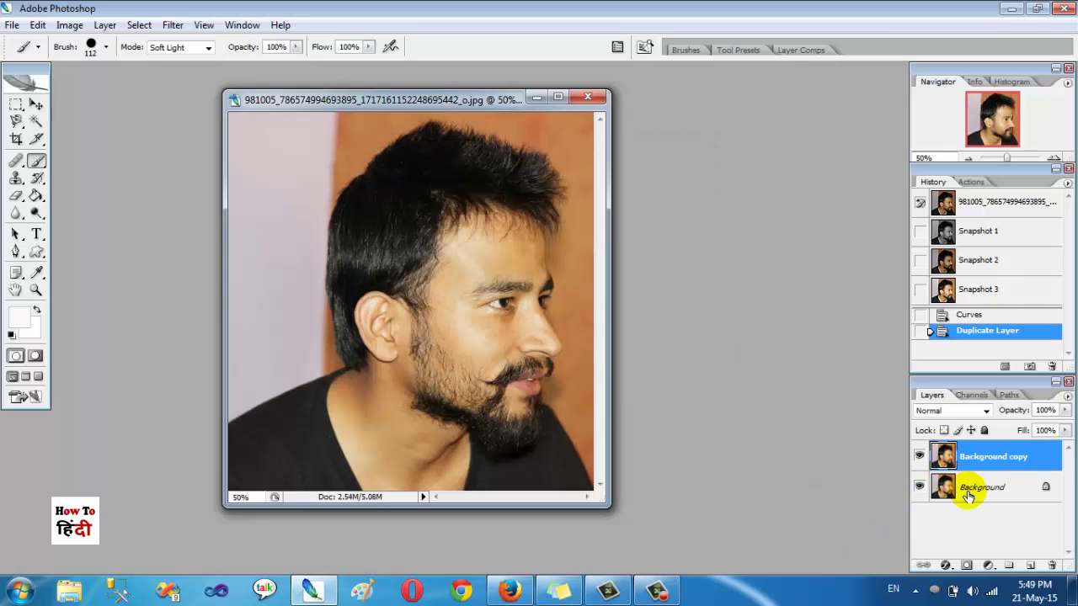
# Step: Delete the Background copy layer, leaving only Background
pyautogui.click(968, 495)
pyautogui.click(989, 466)
pyautogui.rightClick(988, 467)
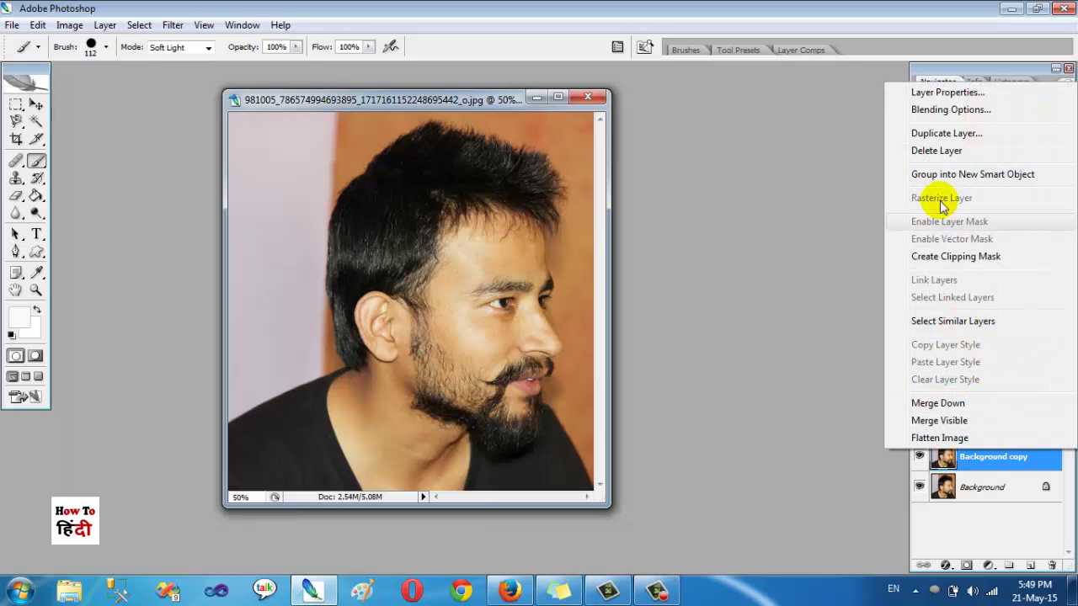
pyautogui.click(937, 150)
pyautogui.click(473, 229)
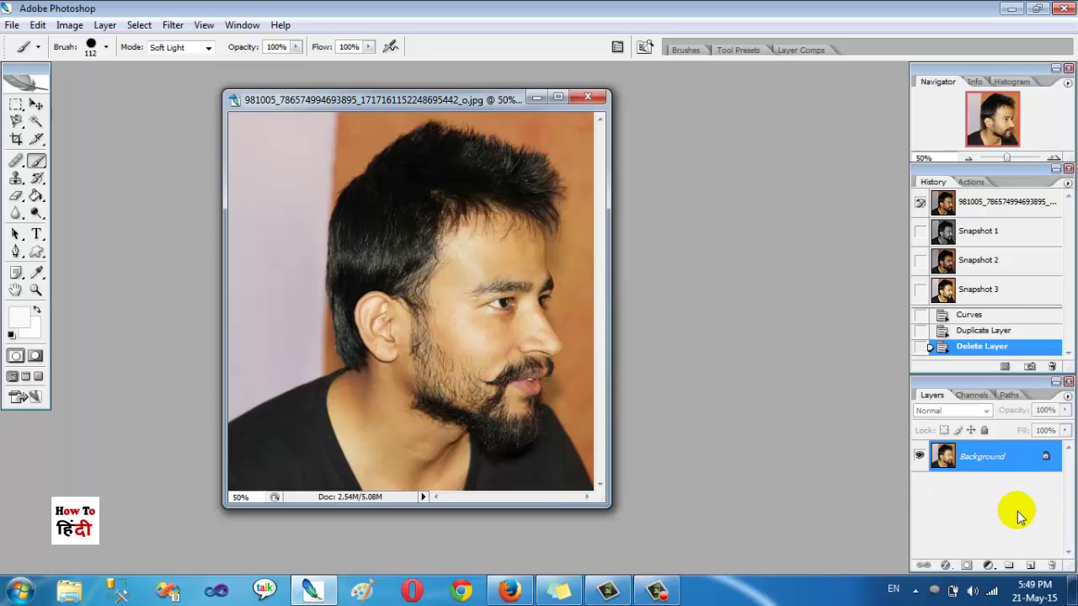
# Step: Add an empty Layer 1 and hide the Background layer
pyautogui.click(1032, 568)
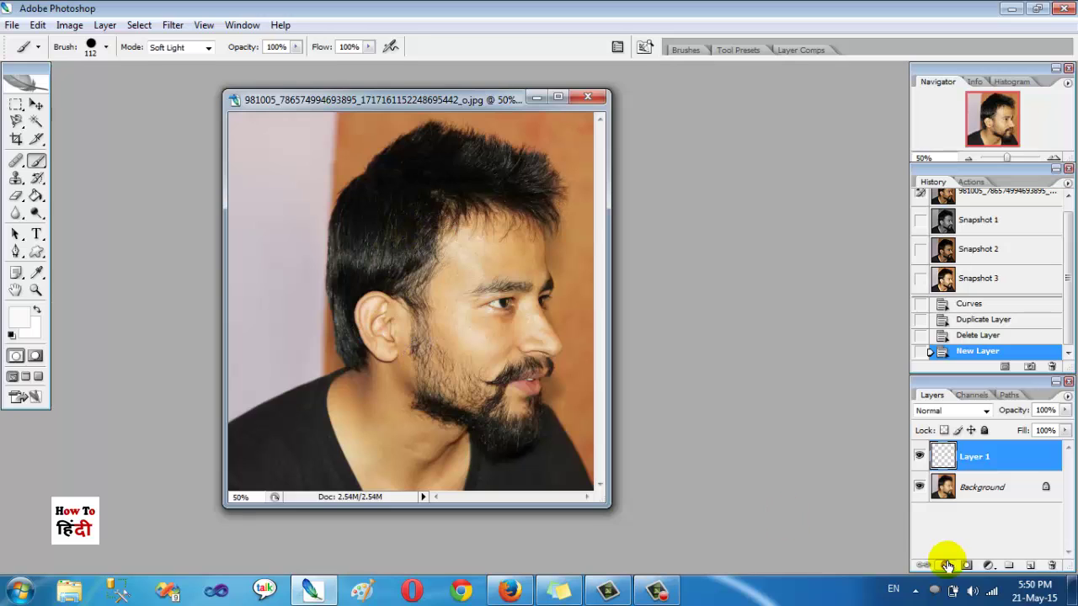
pyautogui.click(918, 487)
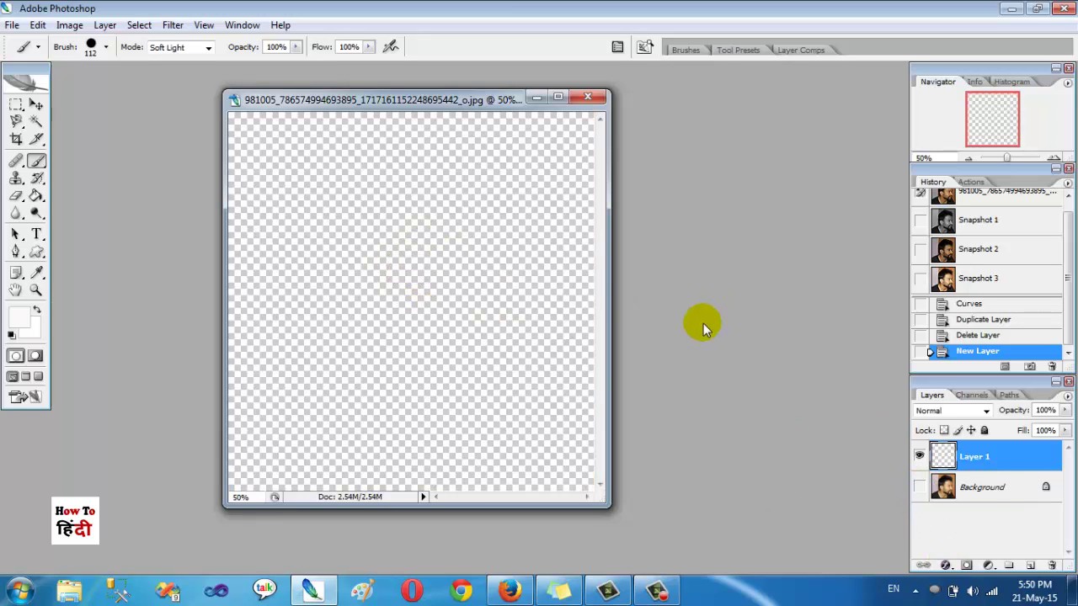
pyautogui.scroll(1, 963, 243)
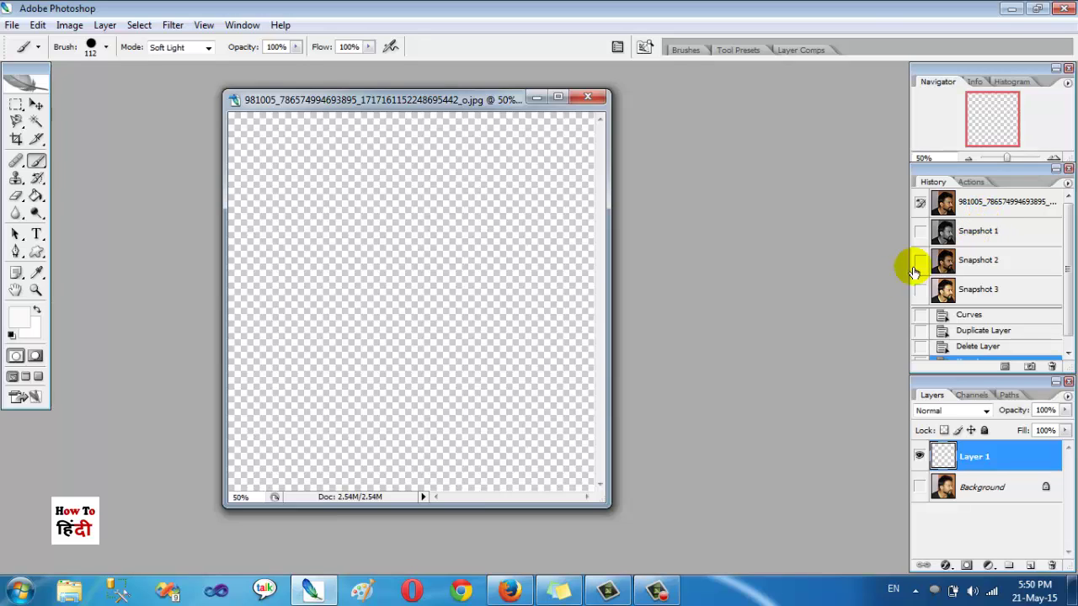
# Step: Preview Snapshot 3, then set it as the History Brush source
pyautogui.click(985, 295)
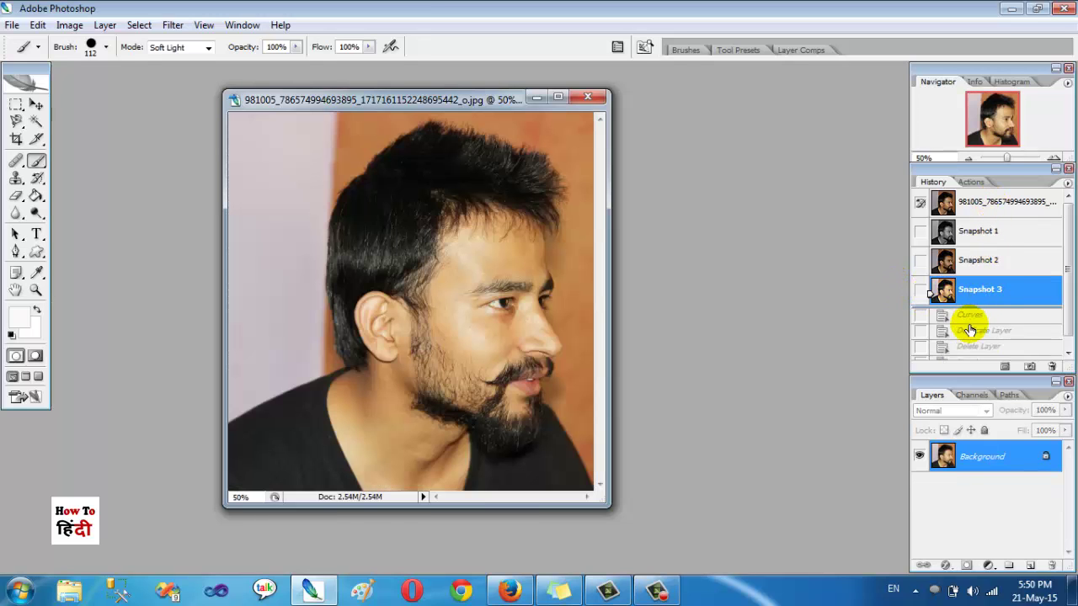
pyautogui.scroll(-1, 966, 329)
pyautogui.click(981, 350)
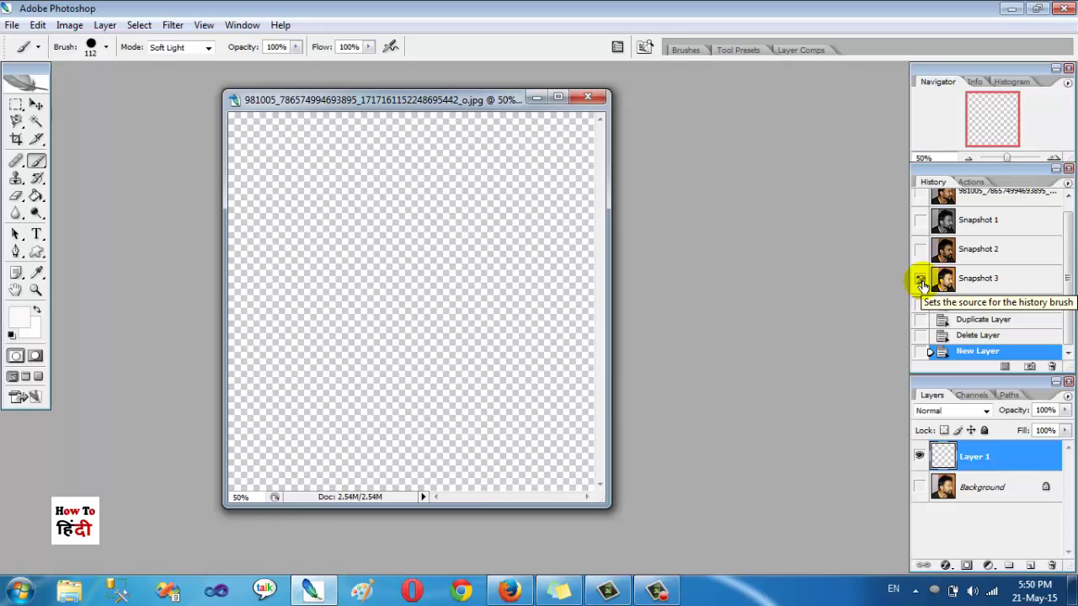
pyautogui.click(921, 285)
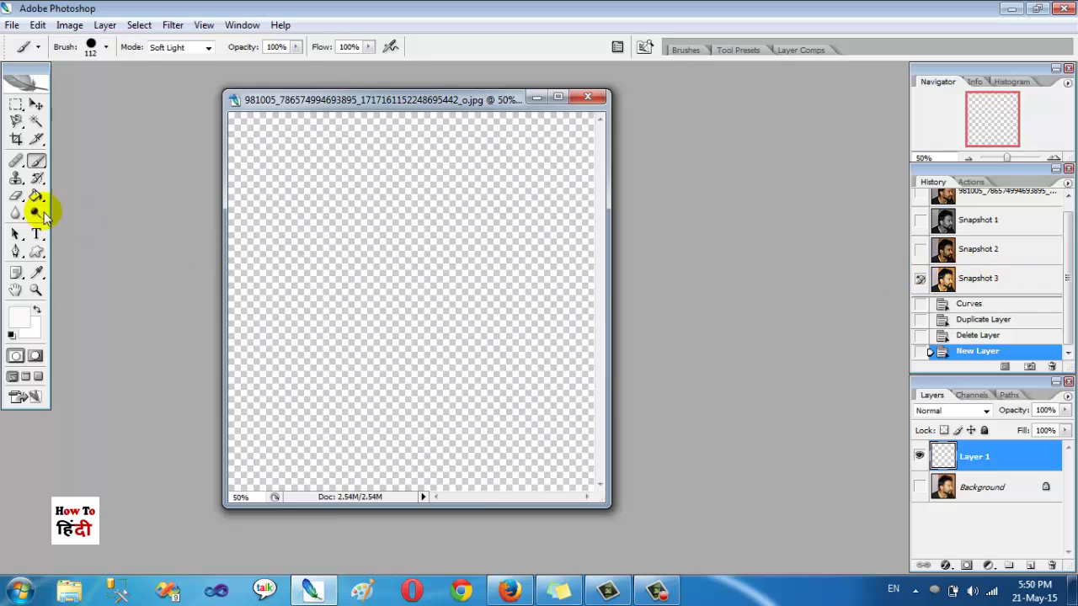
pyautogui.click(36, 178)
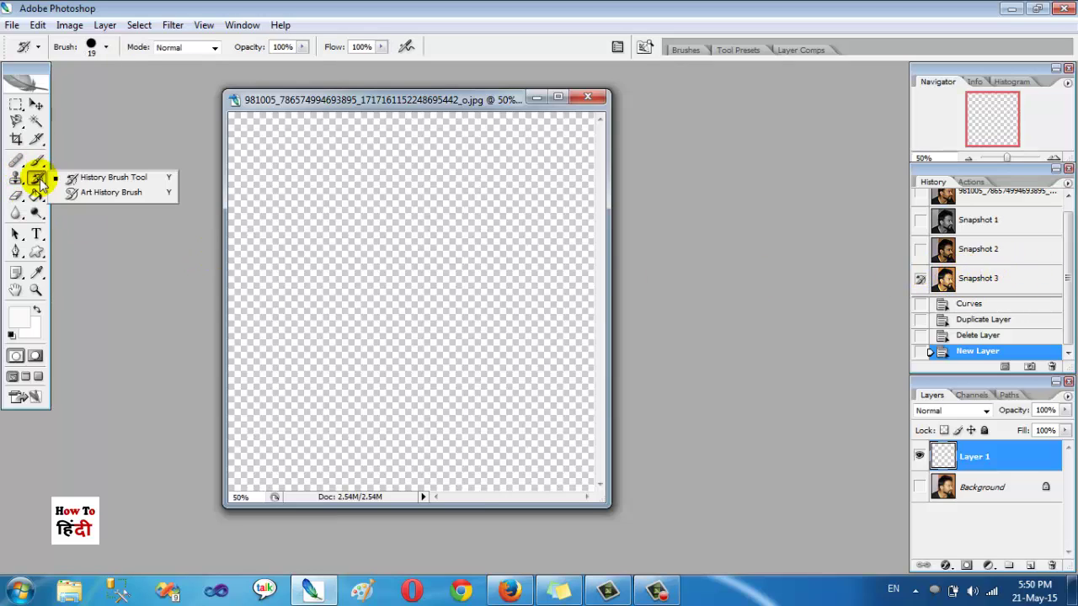
# Step: Set the History Brush master diameter to 171 px
pyautogui.click(99, 180)
pyautogui.rightClick(343, 221)
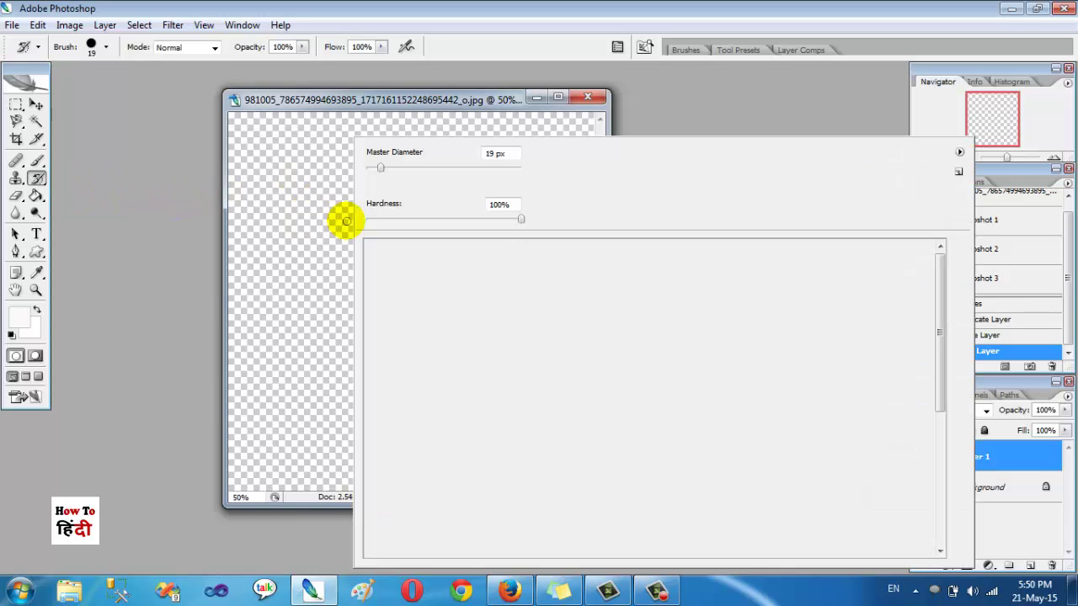
pyautogui.click(470, 167)
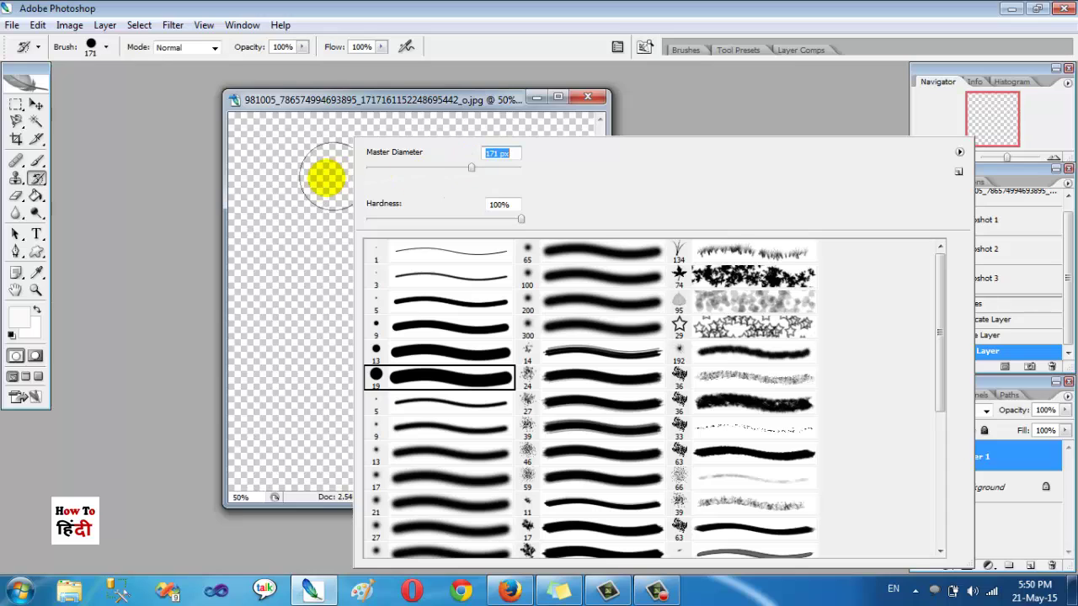
# Step: Restore the colour portrait onto Layer 1, then start greying the left background from Snapshot 1
pyautogui.moveTo(316, 181); pyautogui.dragTo(242, 135)
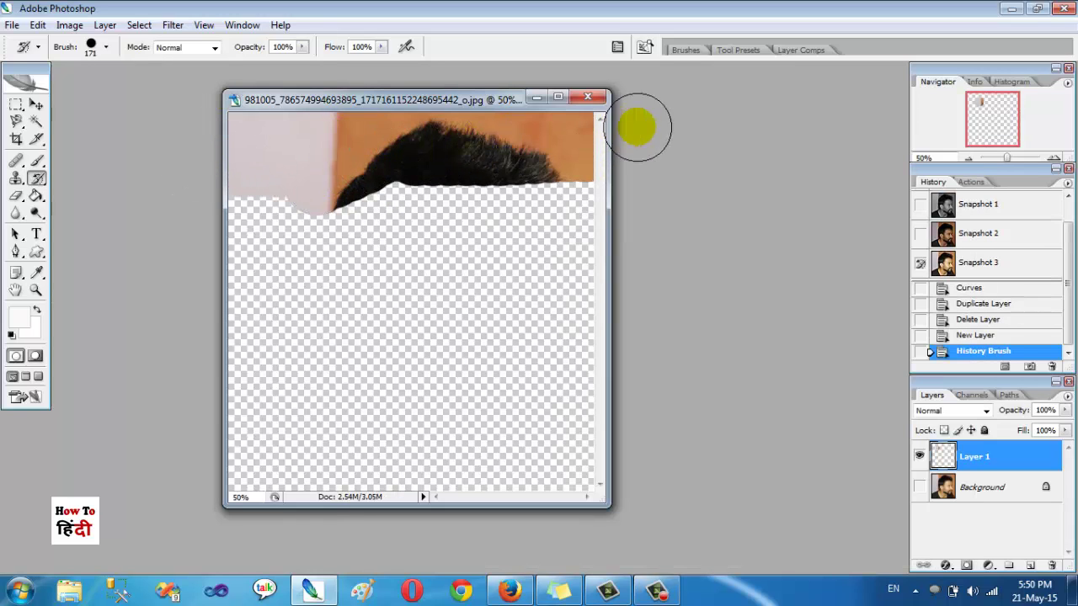
pyautogui.moveTo(244, 139)
pyautogui.mouseDown()
pyautogui.moveTo(401, 201)
pyautogui.moveTo(657, 212)
pyautogui.moveTo(284, 224)
pyautogui.moveTo(197, 296)
pyautogui.moveTo(533, 299)
pyautogui.moveTo(613, 257)
pyautogui.moveTo(469, 373)
pyautogui.moveTo(260, 344)
pyautogui.moveTo(601, 356)
pyautogui.moveTo(553, 455)
pyautogui.moveTo(531, 436)
pyautogui.moveTo(248, 428)
pyautogui.moveTo(252, 457)
pyautogui.moveTo(601, 480)
pyautogui.mouseUp()
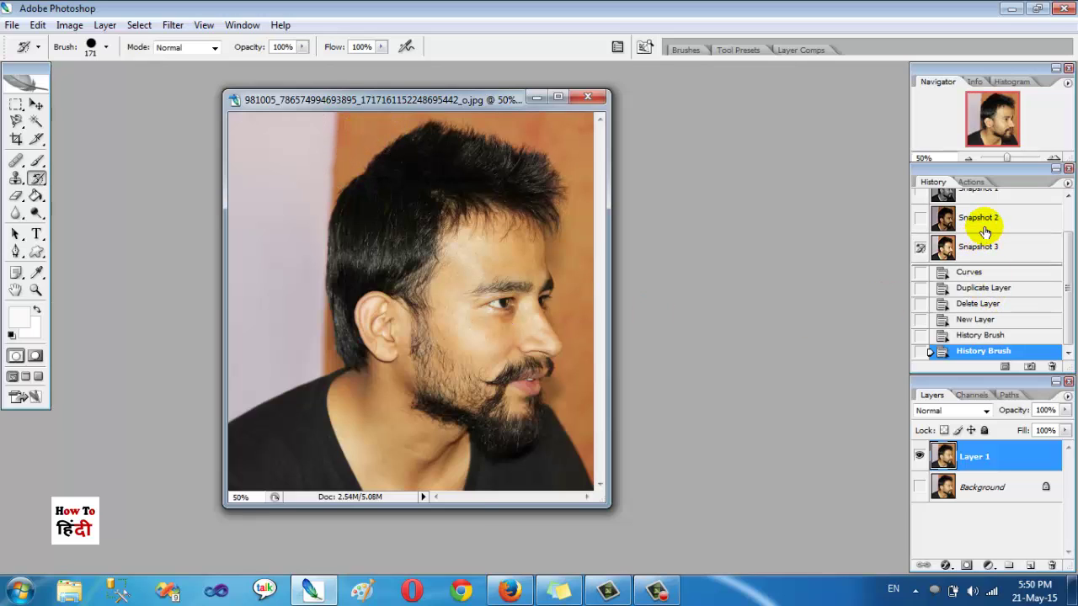
pyautogui.scroll(1, 985, 231)
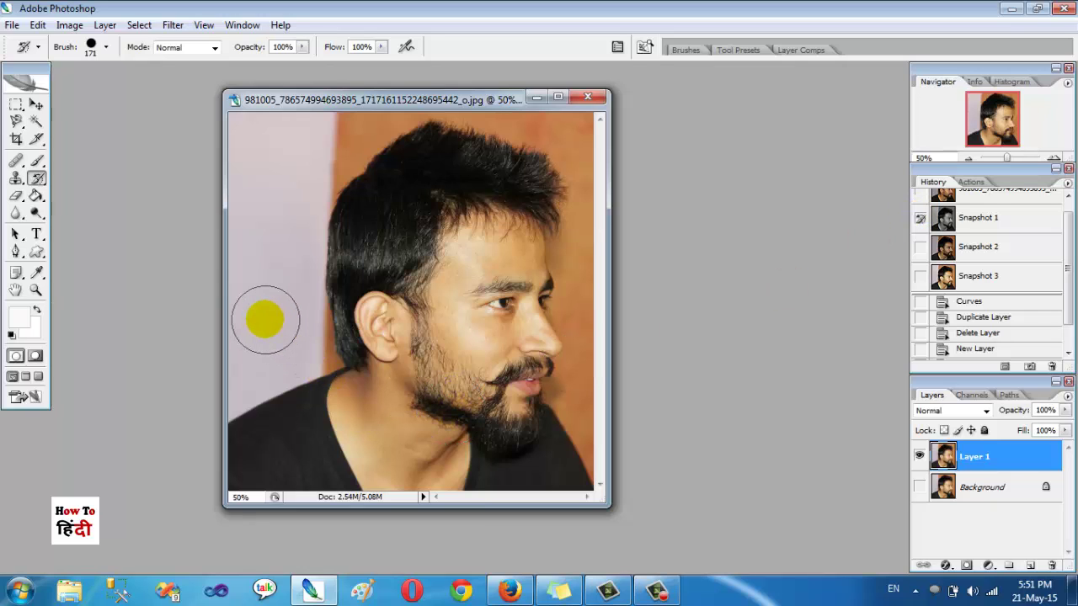
pyautogui.moveTo(249, 369)
pyautogui.mouseDown()
pyautogui.moveTo(268, 246)
pyautogui.moveTo(241, 156)
pyautogui.moveTo(248, 126)
pyautogui.moveTo(375, 122)
pyautogui.moveTo(366, 113)
pyautogui.moveTo(337, 125)
pyautogui.moveTo(286, 191)
pyautogui.moveTo(254, 362)
pyautogui.mouseUp()
# Step: Choose the Magnetic Lasso Tool from the lasso tool variants
pyautogui.click(16, 121)
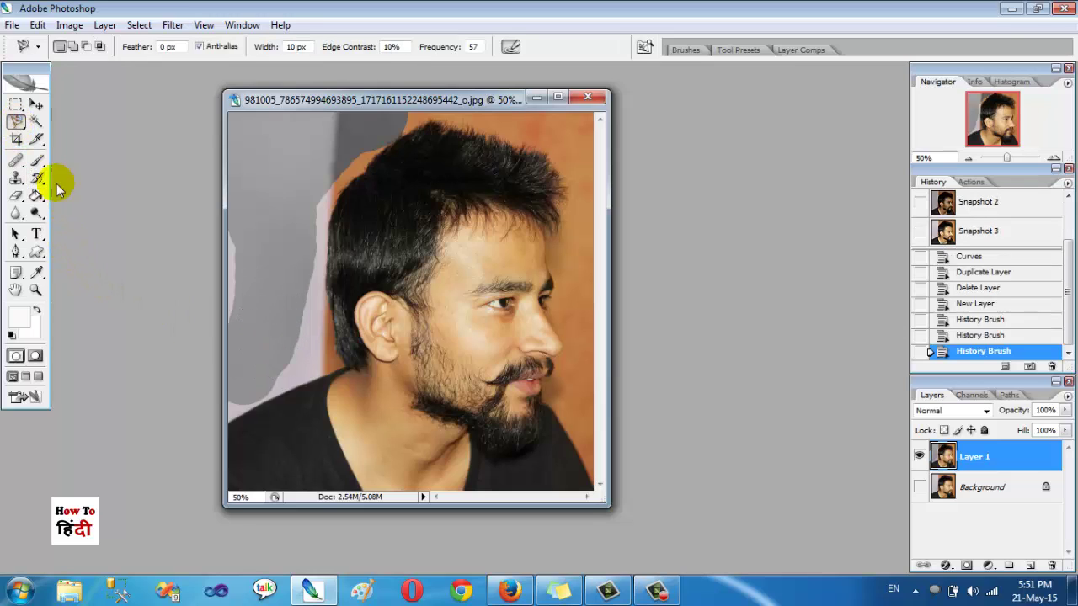
pyautogui.rightClick(17, 123)
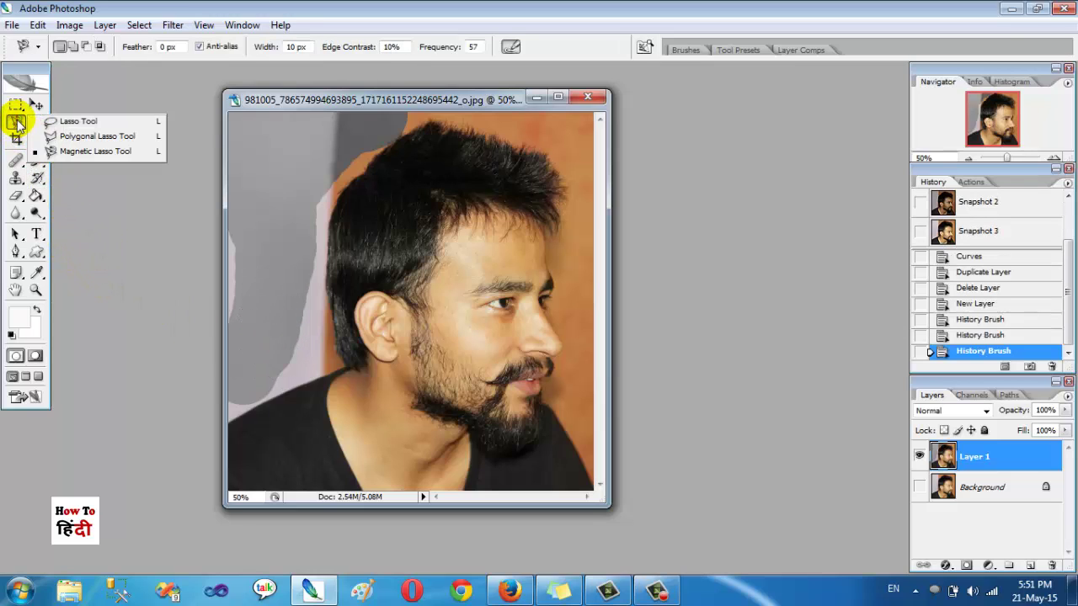
pyautogui.click(77, 138)
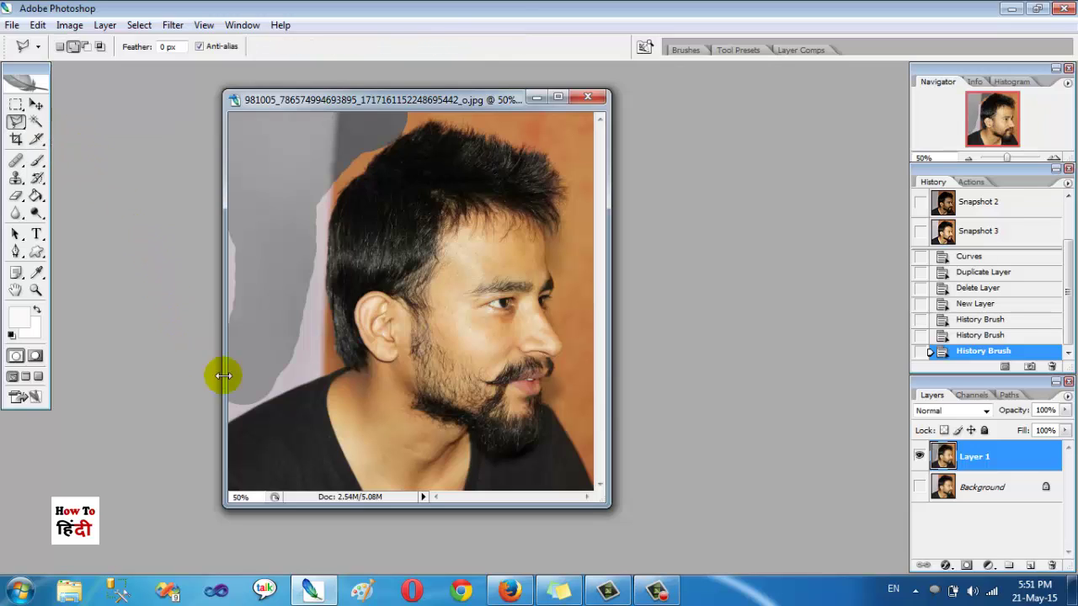
pyautogui.rightClick(17, 123)
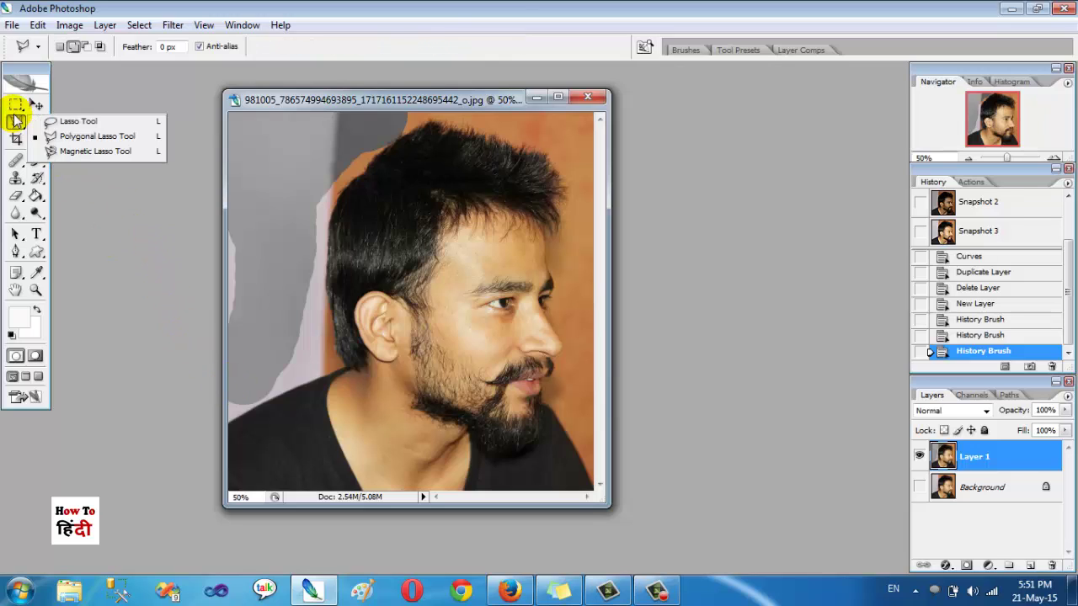
pyautogui.click(51, 148)
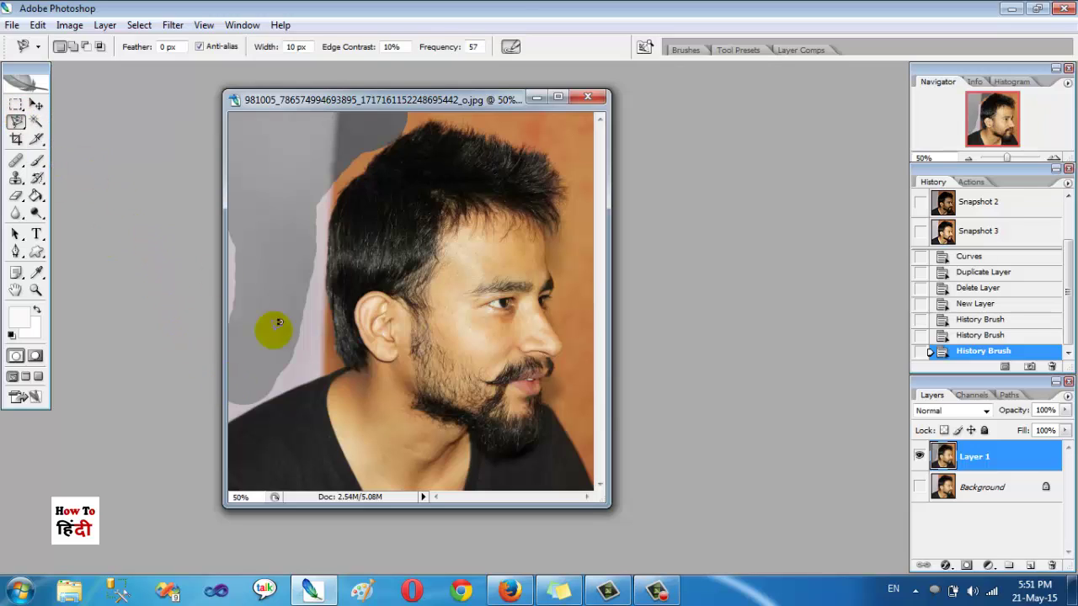
# Step: Trace from the left shoulder around the man's head and face to the bottom edge, closing the selection
pyautogui.click(232, 417)
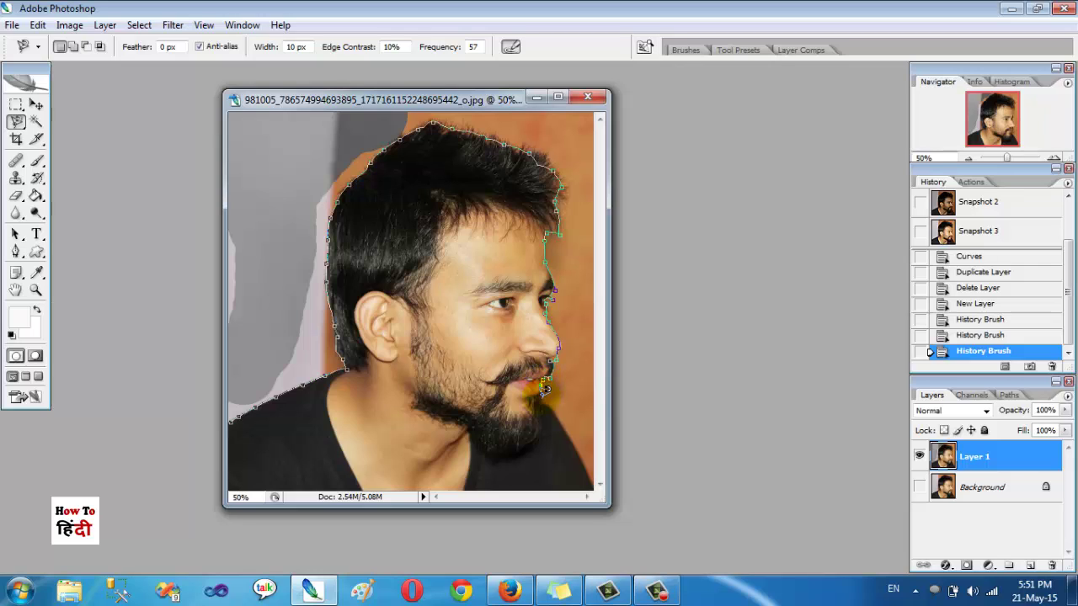
pyautogui.click(587, 476)
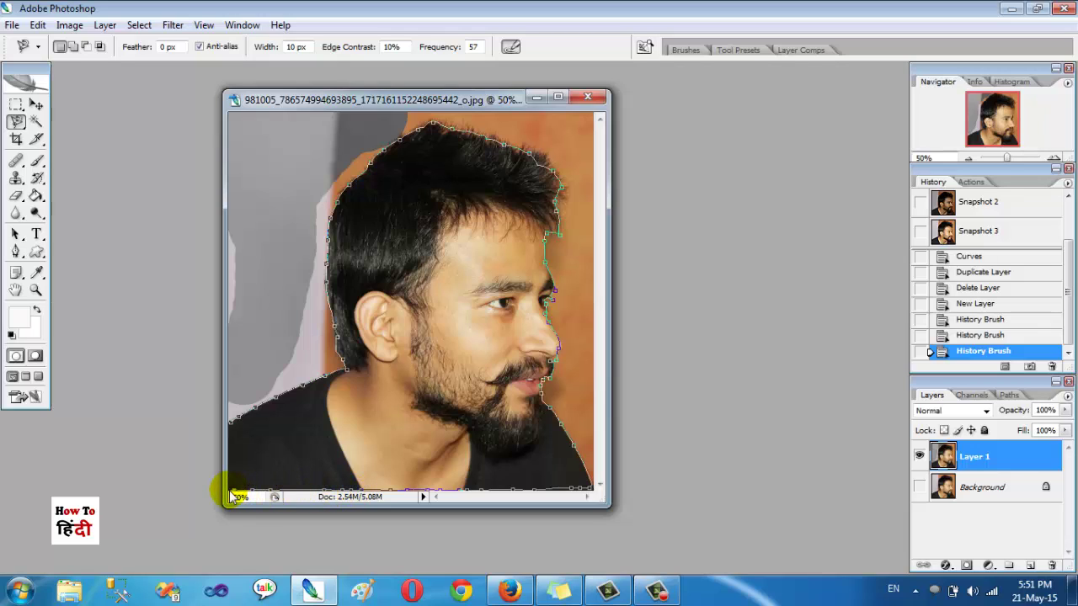
pyautogui.click(233, 416)
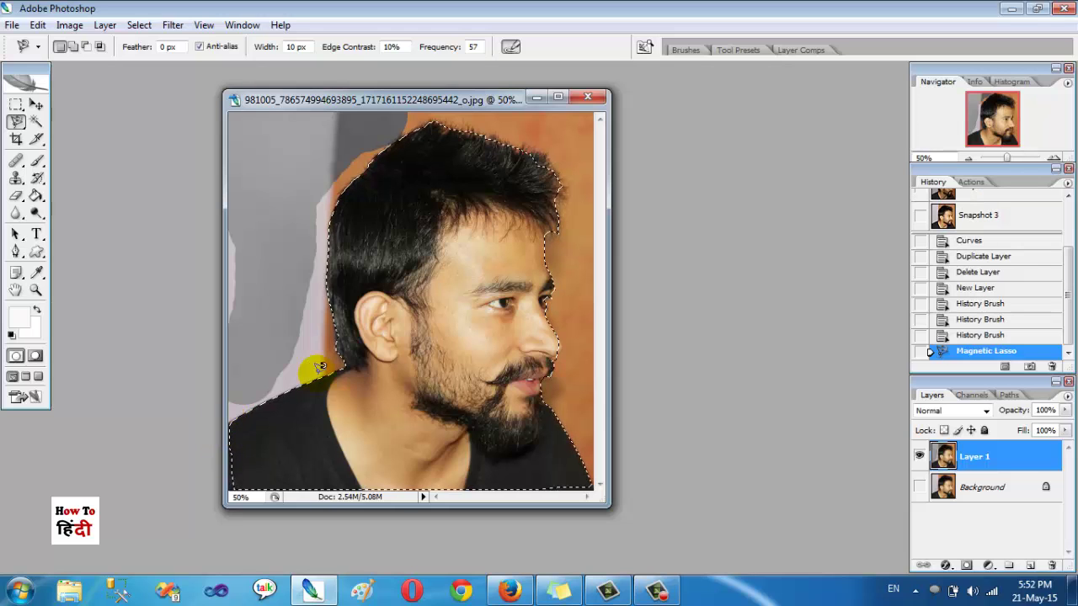
# Step: Invert the selection to cover the background and switch back to the History Brush
pyautogui.rightClick(486, 238)
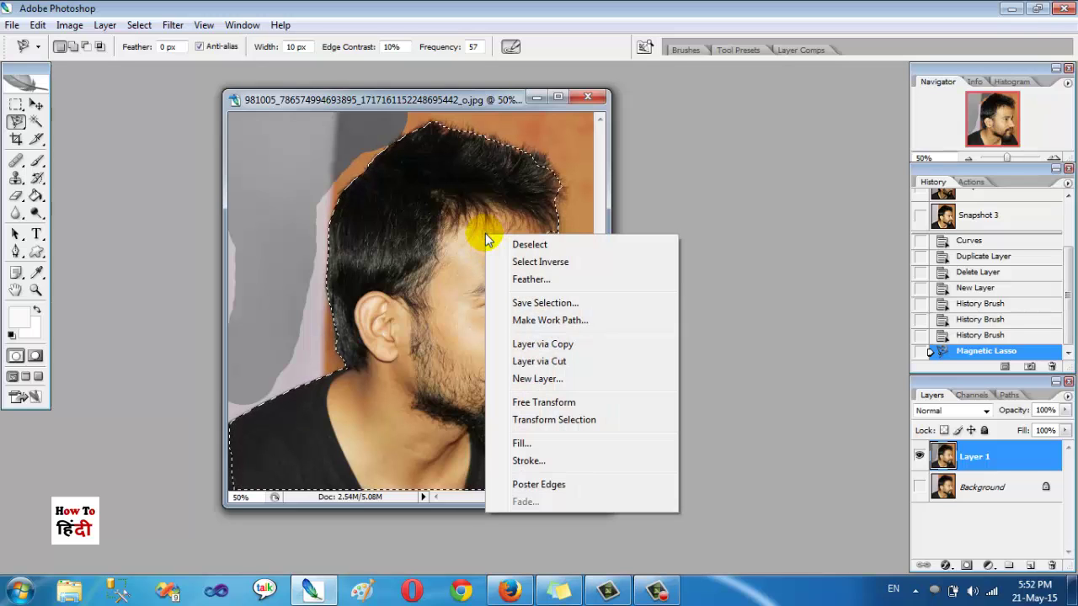
pyautogui.click(531, 259)
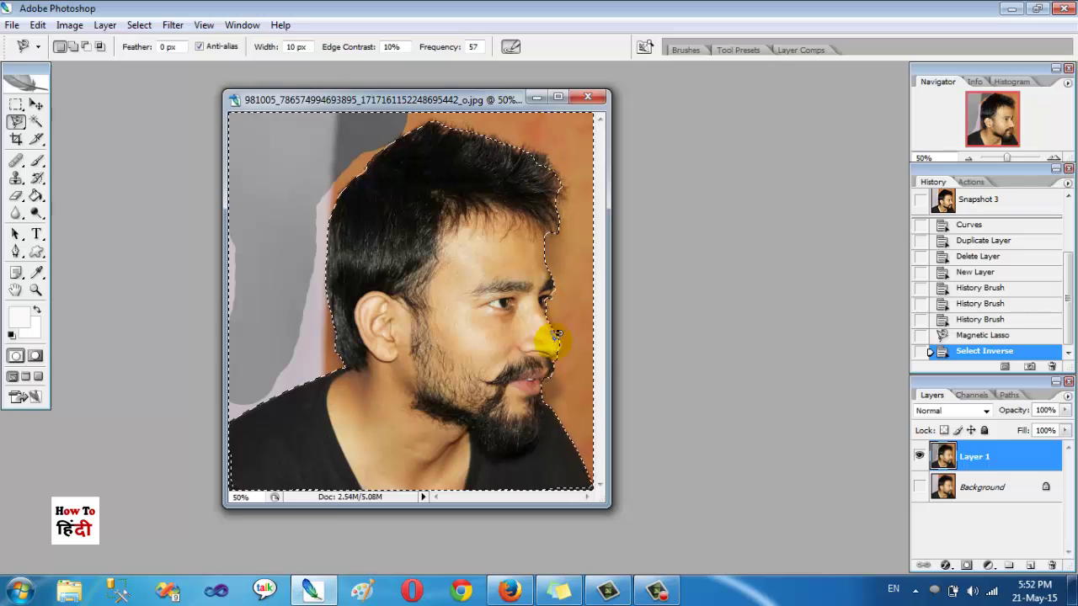
pyautogui.click(37, 178)
# Step: Grey the pink and orange patches beside the neck and hair, deselect, then grey the right hair edge
pyautogui.scroll(3, 964, 248)
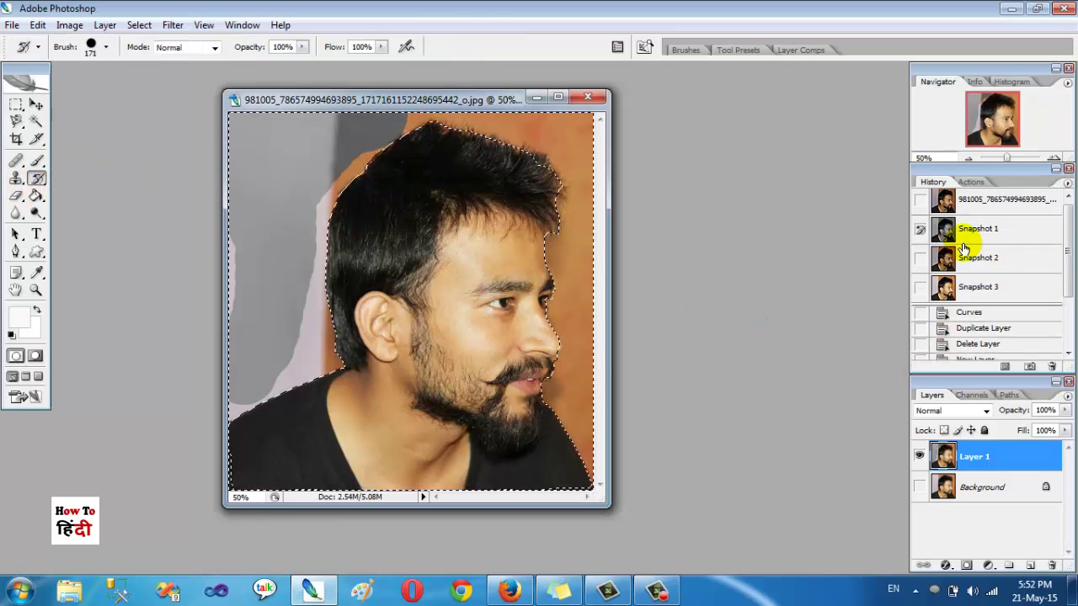
pyautogui.scroll(1, 964, 248)
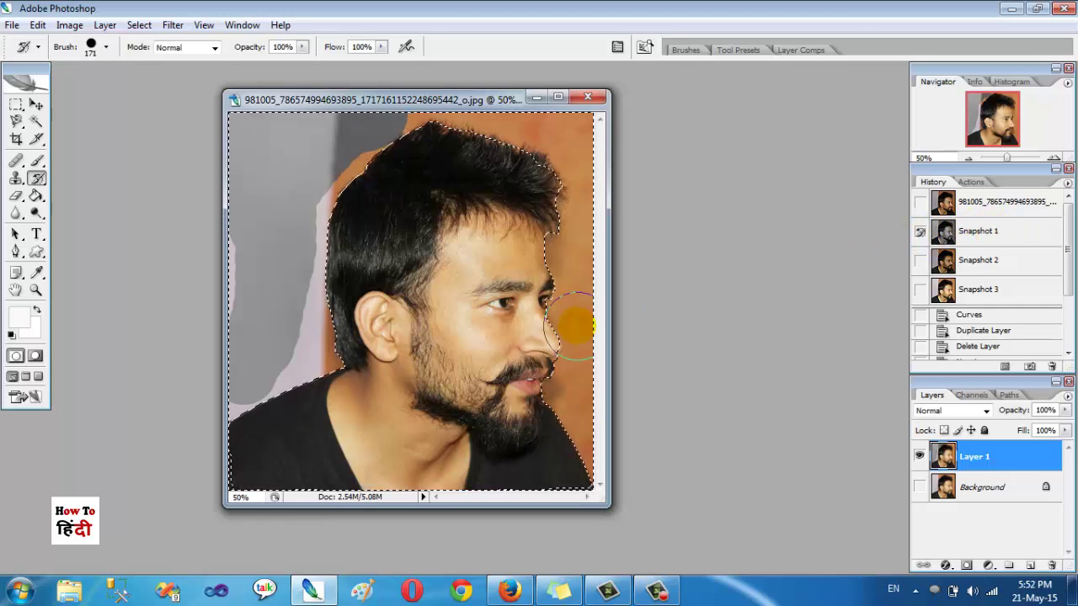
pyautogui.moveTo(373, 305); pyautogui.dragTo(289, 344)
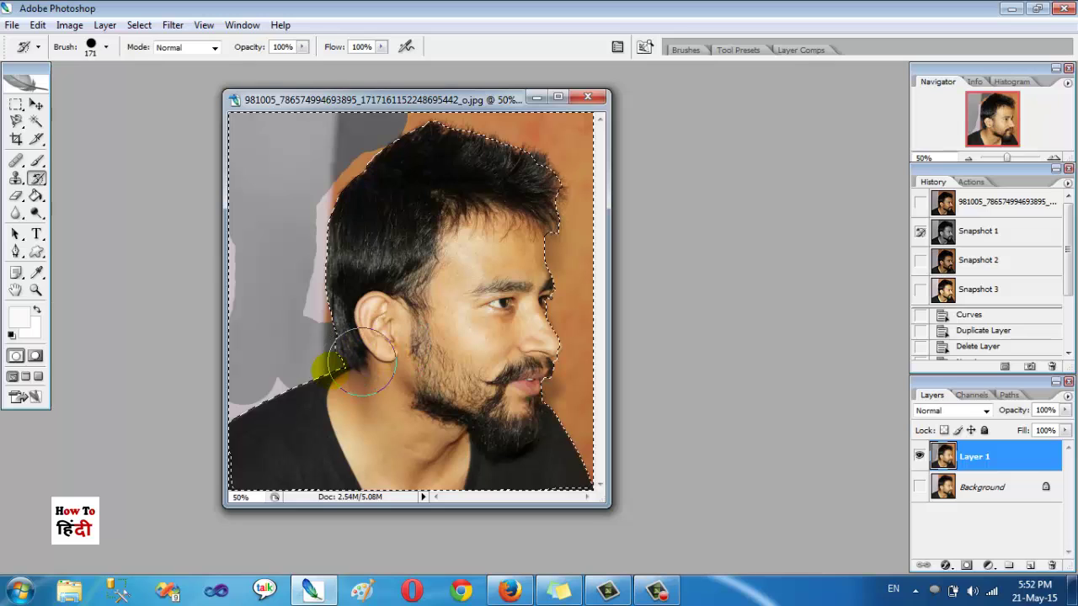
pyautogui.moveTo(362, 357); pyautogui.dragTo(373, 313)
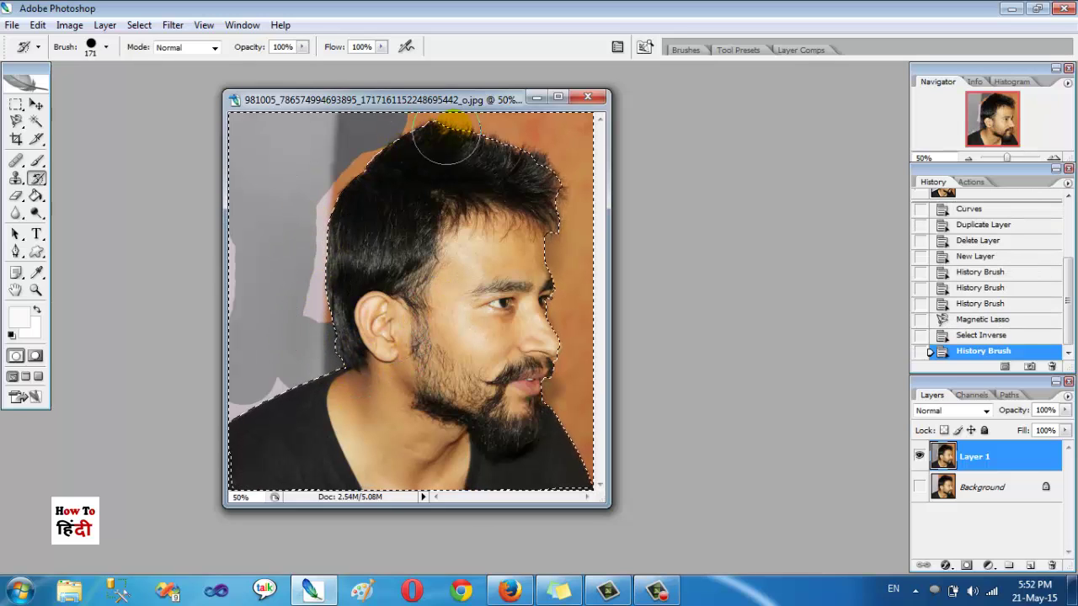
pyautogui.moveTo(384, 167)
pyautogui.mouseDown()
pyautogui.moveTo(241, 107)
pyautogui.moveTo(313, 125)
pyautogui.moveTo(530, 125)
pyautogui.moveTo(602, 152)
pyautogui.moveTo(457, 120)
pyautogui.moveTo(564, 185)
pyautogui.moveTo(560, 354)
pyautogui.moveTo(580, 475)
pyautogui.moveTo(567, 265)
pyautogui.moveTo(533, 128)
pyautogui.moveTo(438, 126)
pyautogui.moveTo(322, 376)
pyautogui.moveTo(222, 358)
pyautogui.moveTo(262, 301)
pyautogui.moveTo(277, 306)
pyautogui.mouseUp()
pyautogui.hotkey('ctrl', 'd')
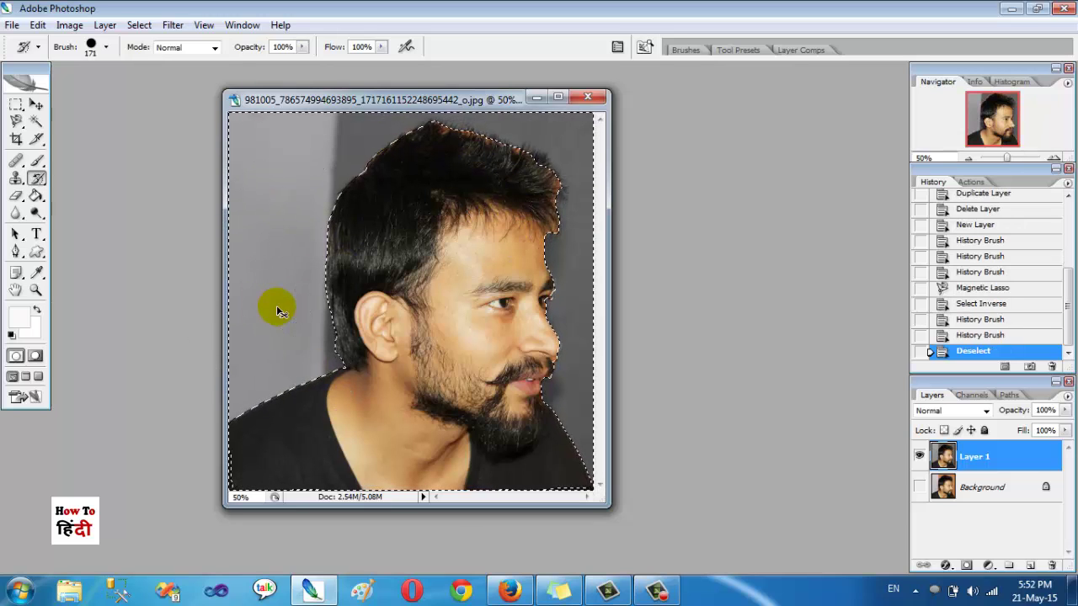
pyautogui.moveTo(277, 306)
pyautogui.mouseDown()
pyautogui.moveTo(469, 253)
pyautogui.moveTo(558, 241)
pyautogui.moveTo(574, 207)
pyautogui.moveTo(558, 174)
pyautogui.moveTo(473, 132)
pyautogui.moveTo(436, 127)
pyautogui.moveTo(536, 329)
pyautogui.mouseUp()
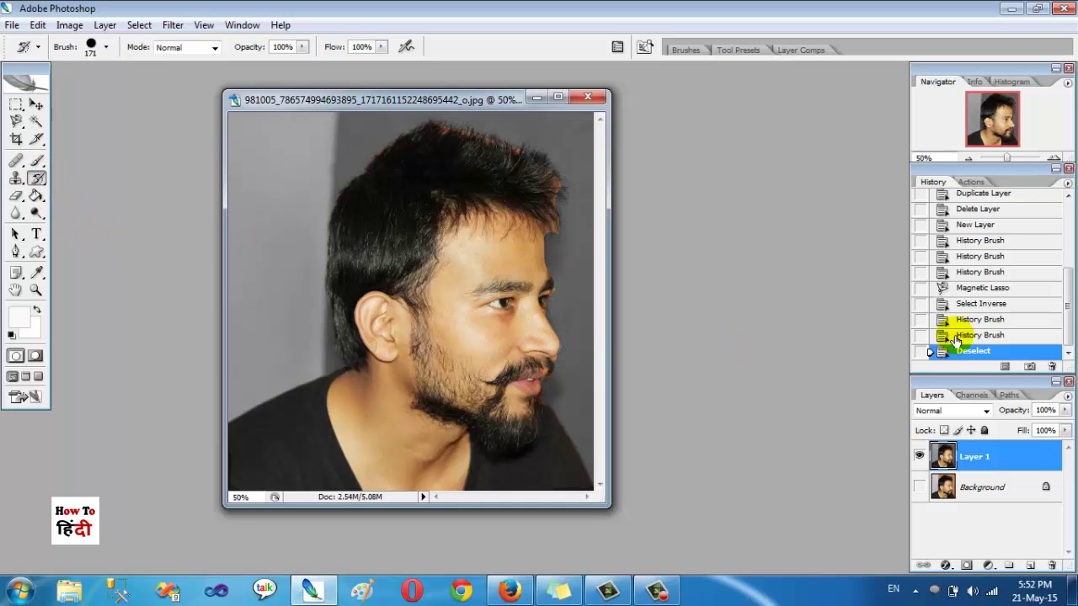
pyautogui.scroll(5, 942, 331)
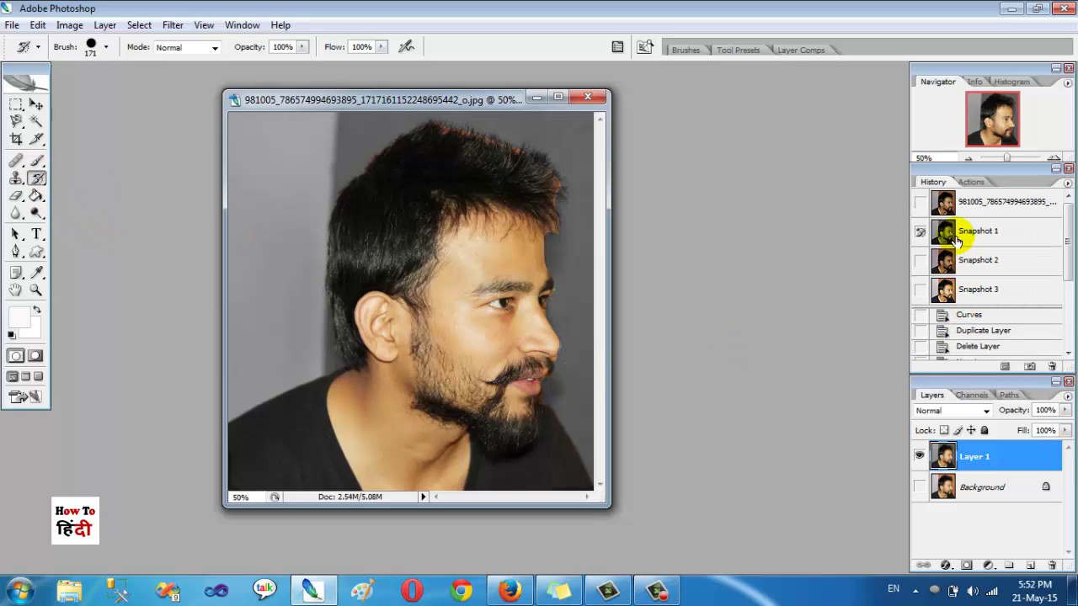
# Step: Pick the 36 px textured sampled brush tip and set its master diameter to 65 px
pyautogui.rightClick(446, 234)
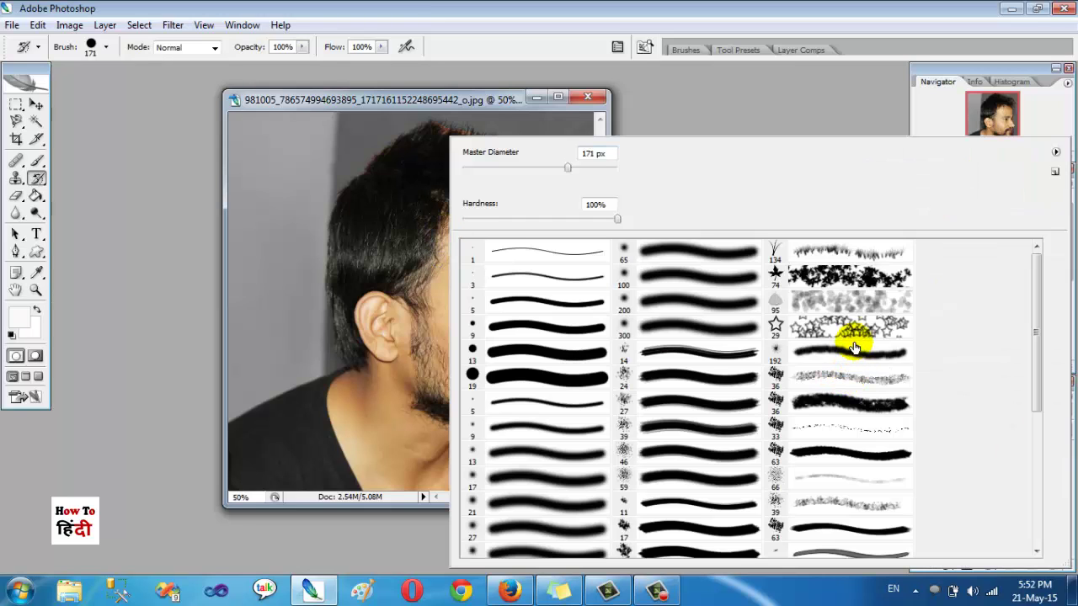
pyautogui.scroll(-1, 853, 347)
pyautogui.scroll(-1, 853, 347)
pyautogui.scroll(-3, 853, 347)
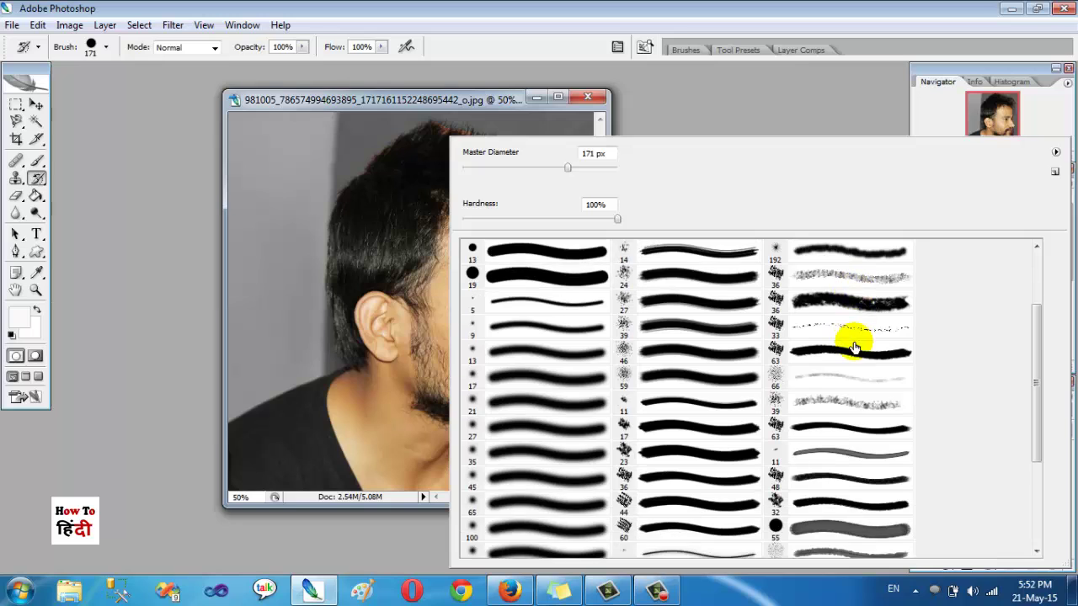
pyautogui.scroll(-1, 852, 347)
pyautogui.scroll(-2, 853, 345)
pyautogui.scroll(-2, 854, 371)
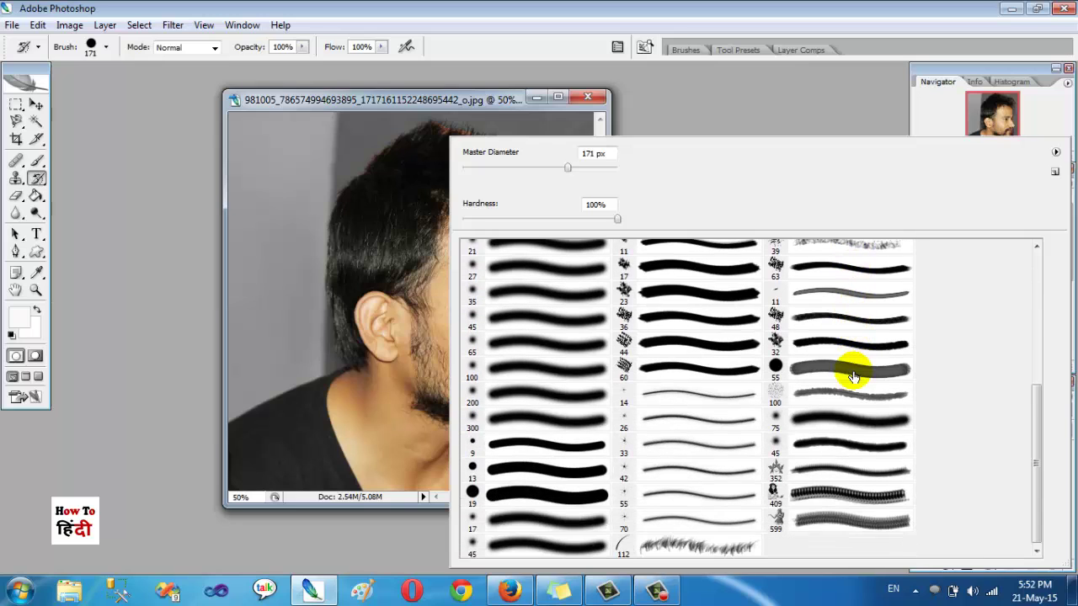
pyautogui.scroll(2, 823, 495)
pyautogui.scroll(2, 823, 495)
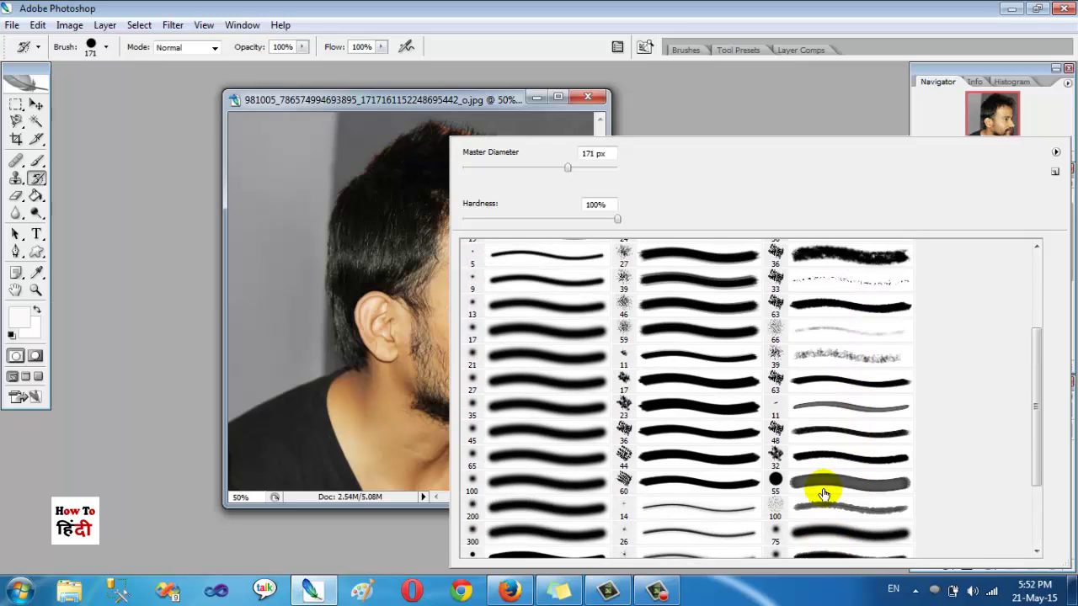
pyautogui.scroll(3, 824, 495)
pyautogui.scroll(2, 825, 446)
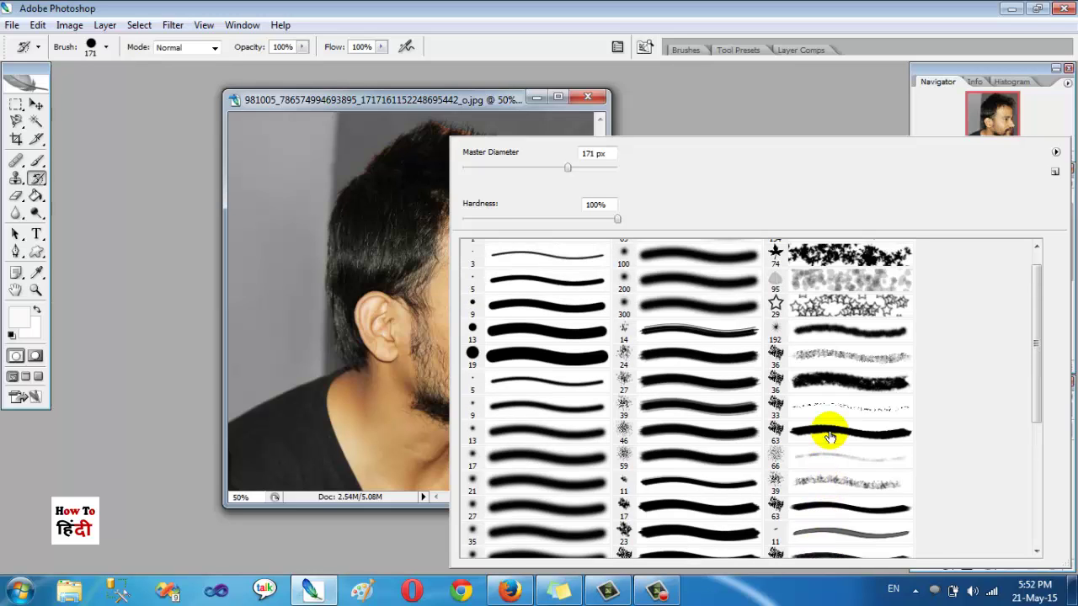
pyautogui.scroll(1, 826, 438)
pyautogui.scroll(-1, 830, 436)
pyautogui.scroll(-1, 826, 431)
pyautogui.scroll(-1, 829, 432)
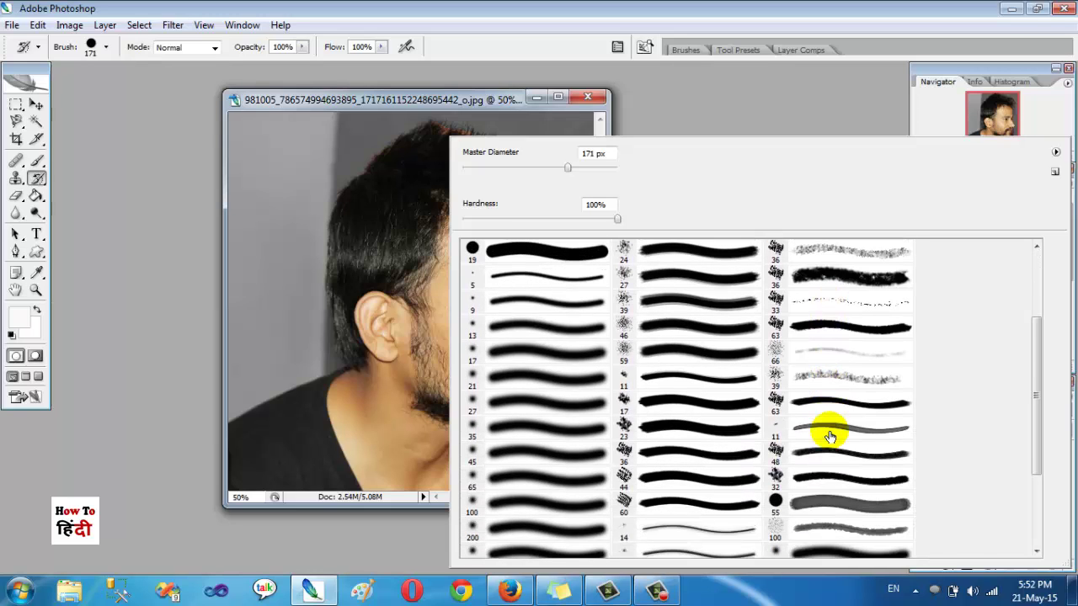
pyautogui.click(823, 285)
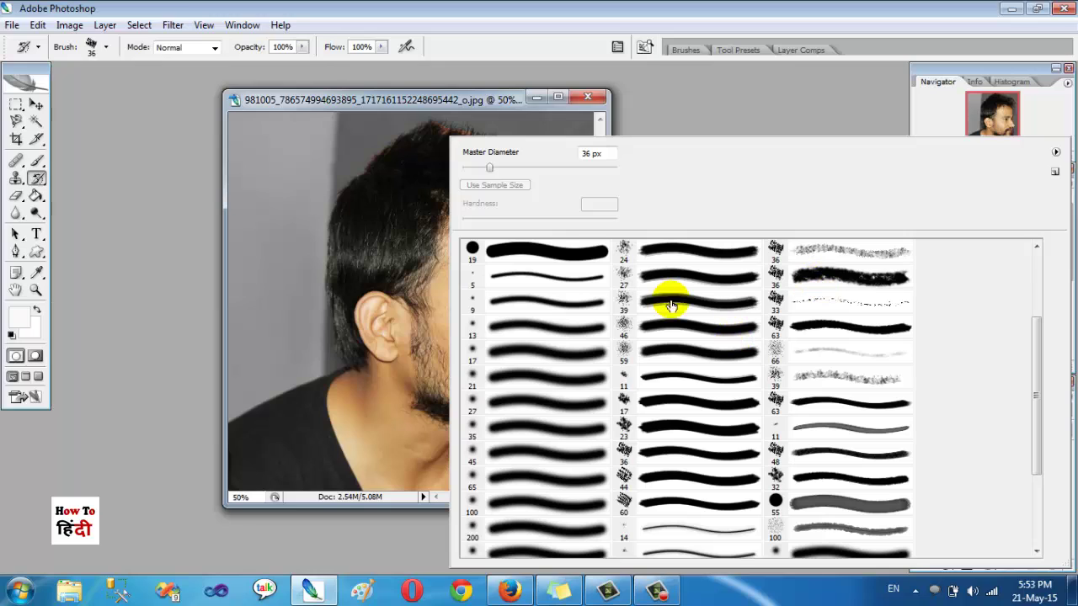
pyautogui.moveTo(513, 173); pyautogui.dragTo(513, 170)
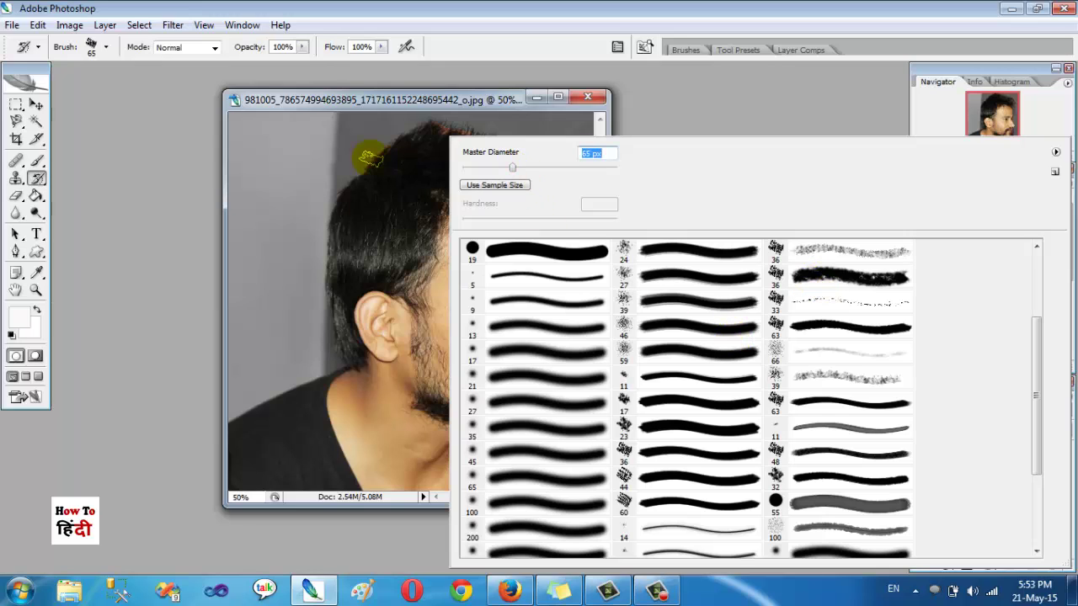
pyautogui.click(441, 121)
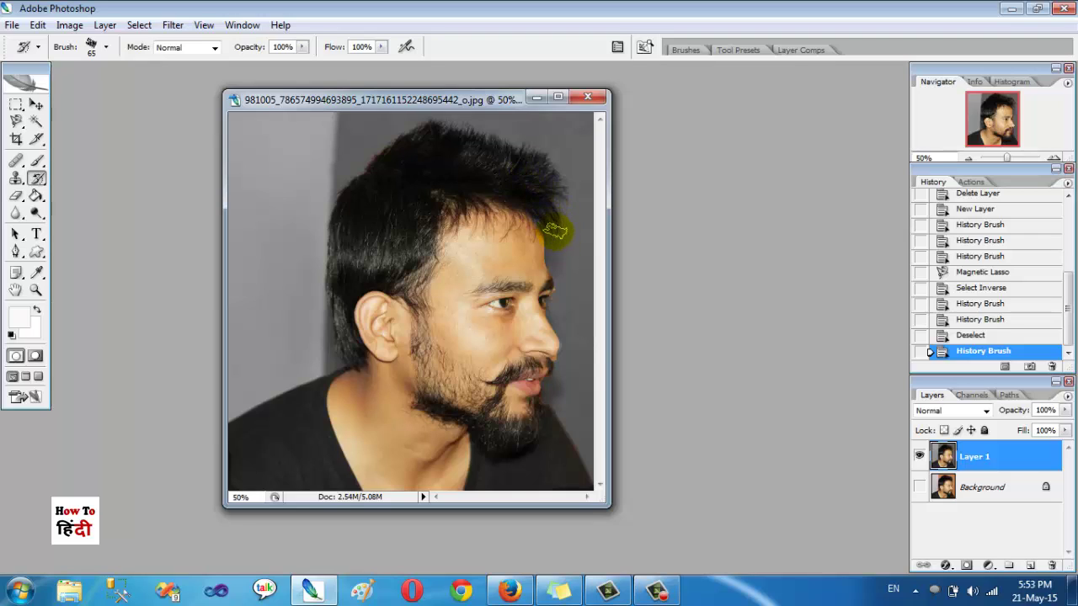
# Step: Undo the first hair-edge stroke and zoom in to about 130%
pyautogui.moveTo(555, 230); pyautogui.dragTo(558, 240)
pyautogui.hotkey('ctrl', 'z')
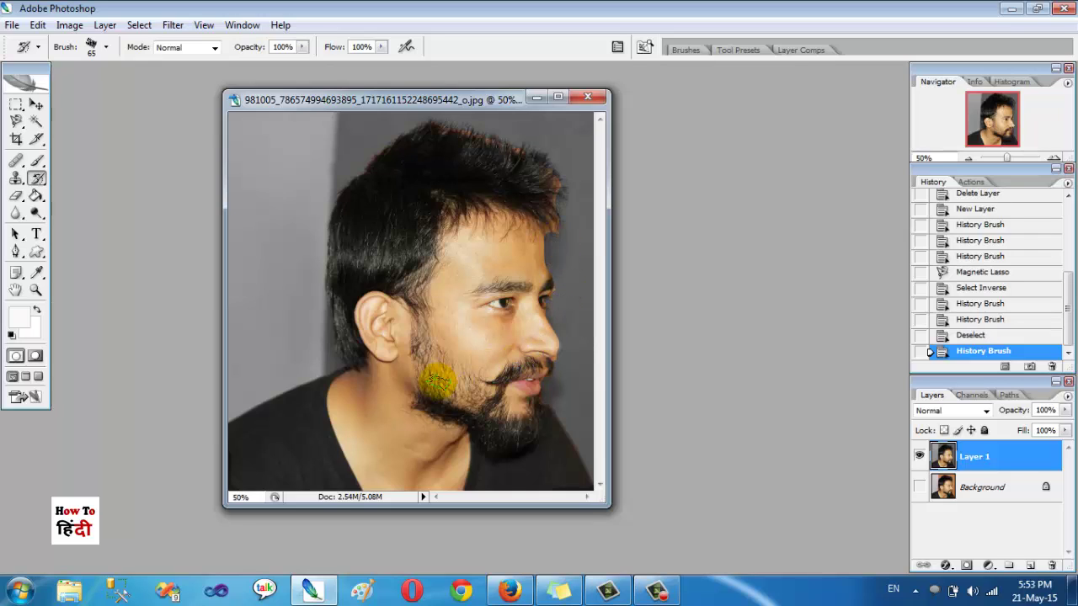
pyautogui.scroll(1, 437, 375)
pyautogui.scroll(2, 481, 264)
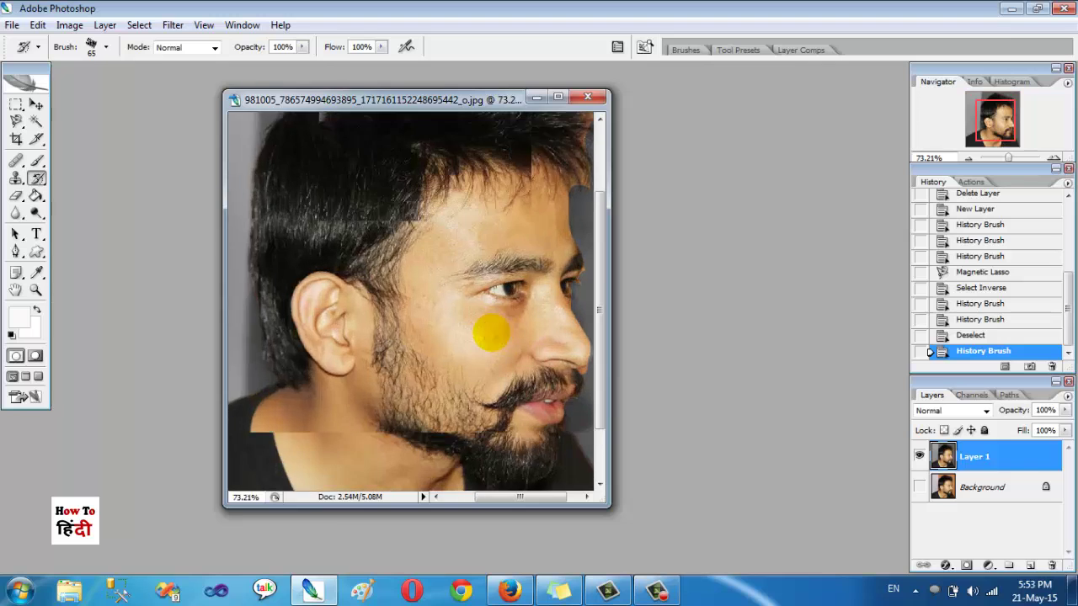
pyautogui.scroll(3, 488, 260)
pyautogui.scroll(2, 493, 325)
# Step: Paint grey along the hair's outer edge to remove the orange fringe
pyautogui.moveTo(533, 498); pyautogui.dragTo(578, 498)
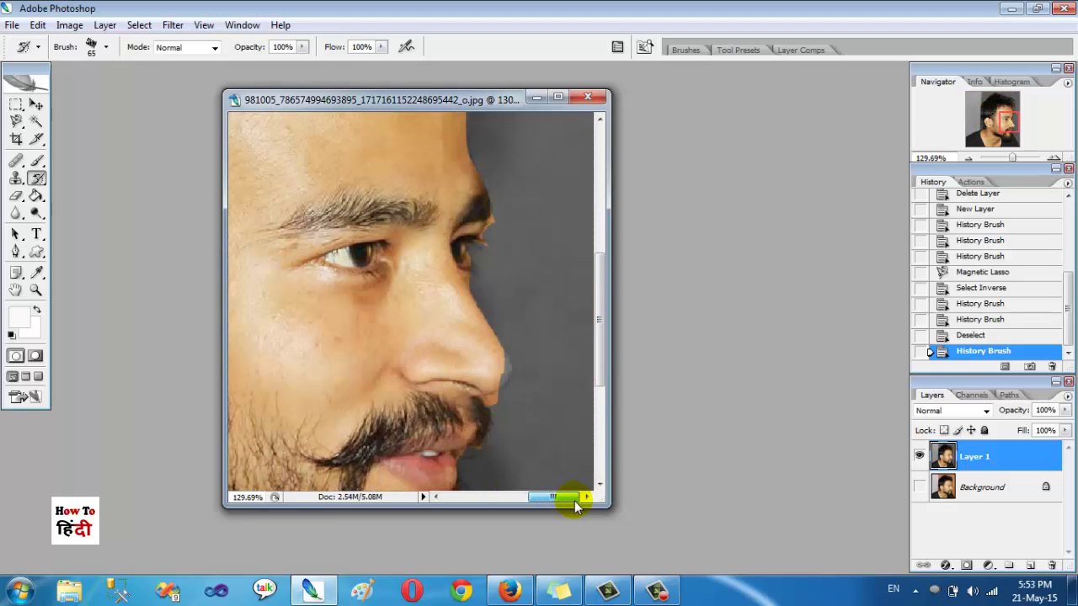
pyautogui.moveTo(596, 356); pyautogui.dragTo(614, 224)
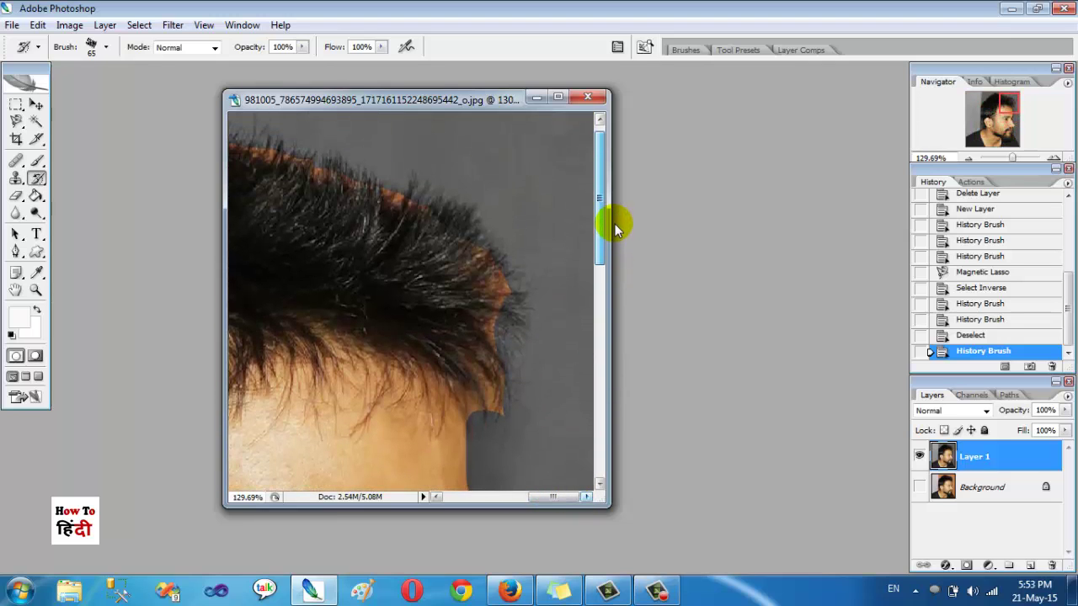
pyautogui.moveTo(542, 502); pyautogui.dragTo(522, 497)
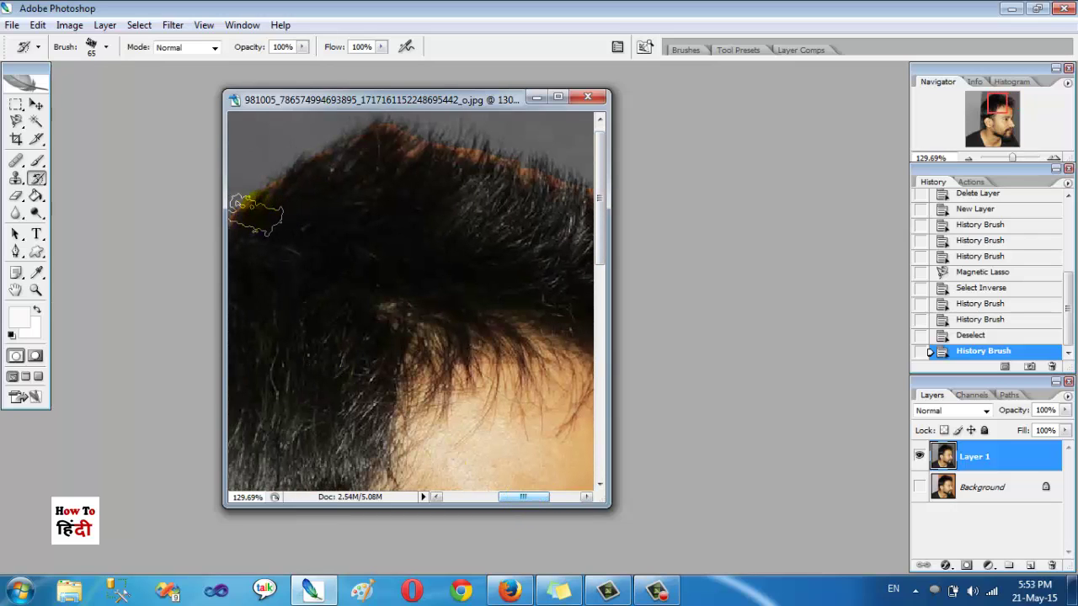
pyautogui.moveTo(257, 215)
pyautogui.mouseDown()
pyautogui.moveTo(288, 168)
pyautogui.moveTo(387, 126)
pyautogui.moveTo(427, 144)
pyautogui.moveTo(493, 149)
pyautogui.moveTo(593, 189)
pyautogui.mouseUp()
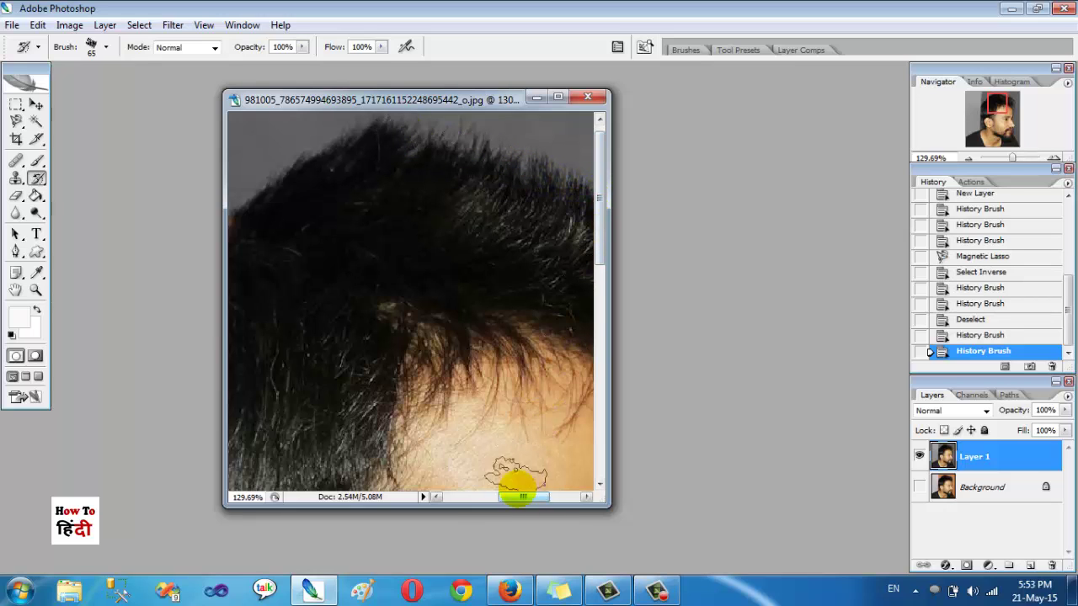
pyautogui.moveTo(528, 499); pyautogui.dragTo(551, 498)
pyautogui.moveTo(439, 195)
pyautogui.mouseDown()
pyautogui.moveTo(510, 269)
pyautogui.moveTo(513, 429)
pyautogui.moveTo(512, 370)
pyautogui.moveTo(488, 300)
pyautogui.moveTo(441, 257)
pyautogui.moveTo(402, 187)
pyautogui.mouseUp()
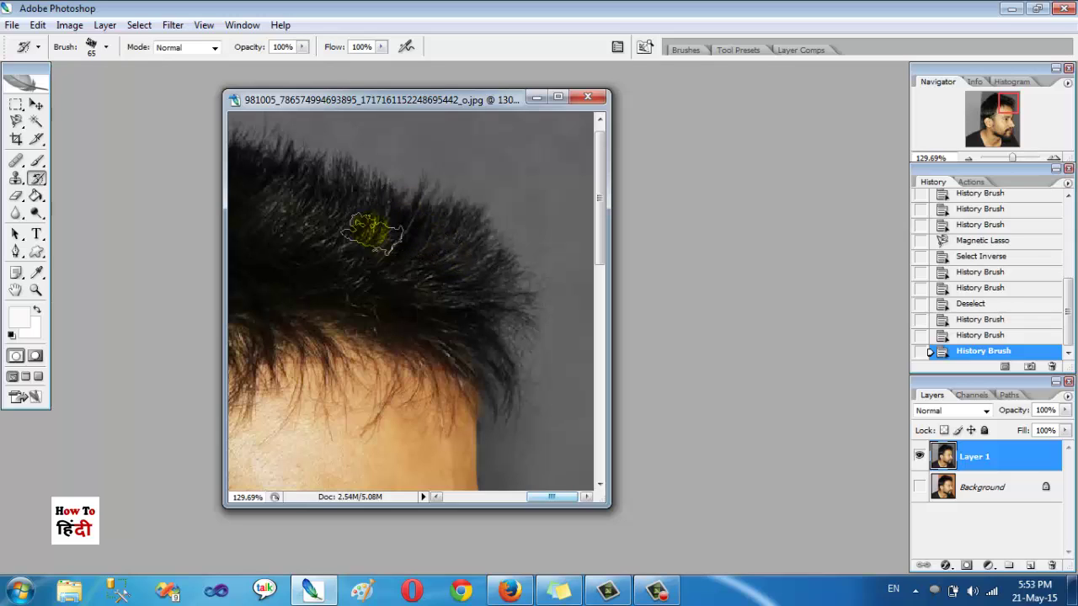
pyautogui.moveTo(523, 311); pyautogui.dragTo(542, 289)
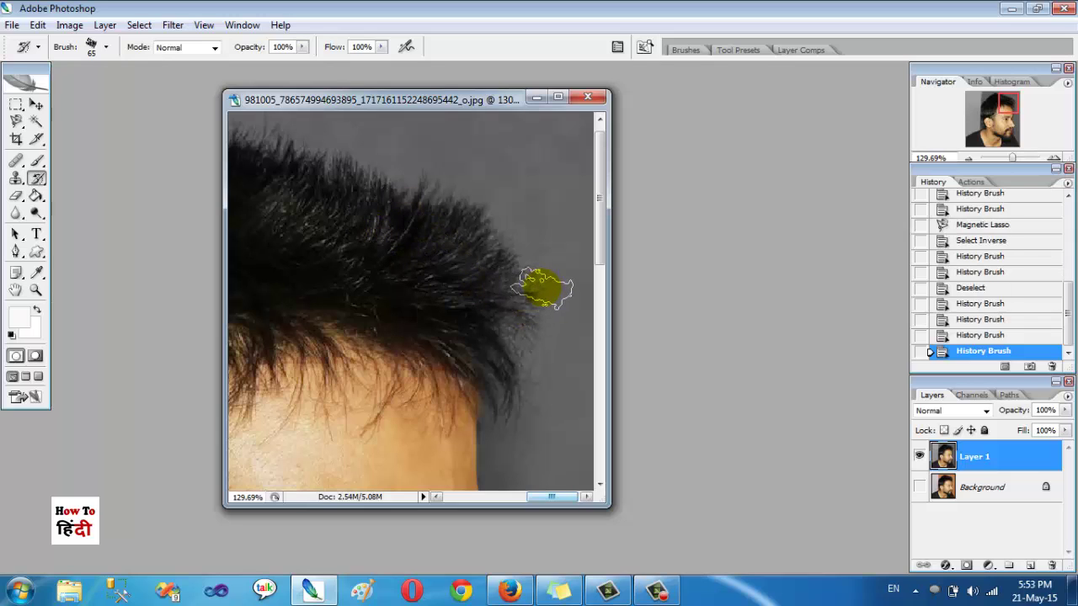
pyautogui.moveTo(509, 358); pyautogui.dragTo(511, 413)
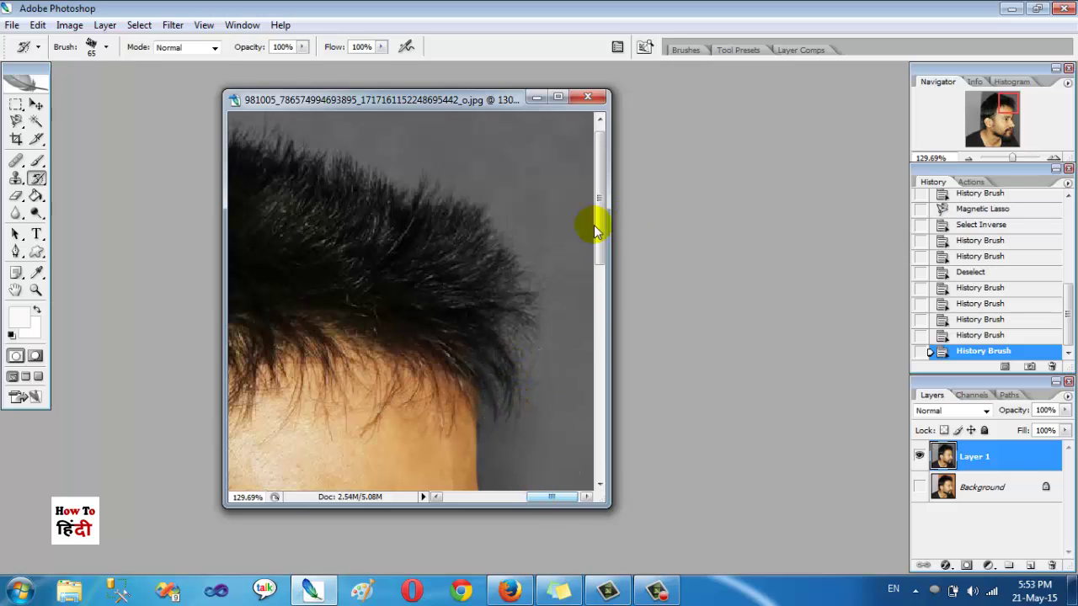
pyautogui.moveTo(601, 228); pyautogui.dragTo(605, 337)
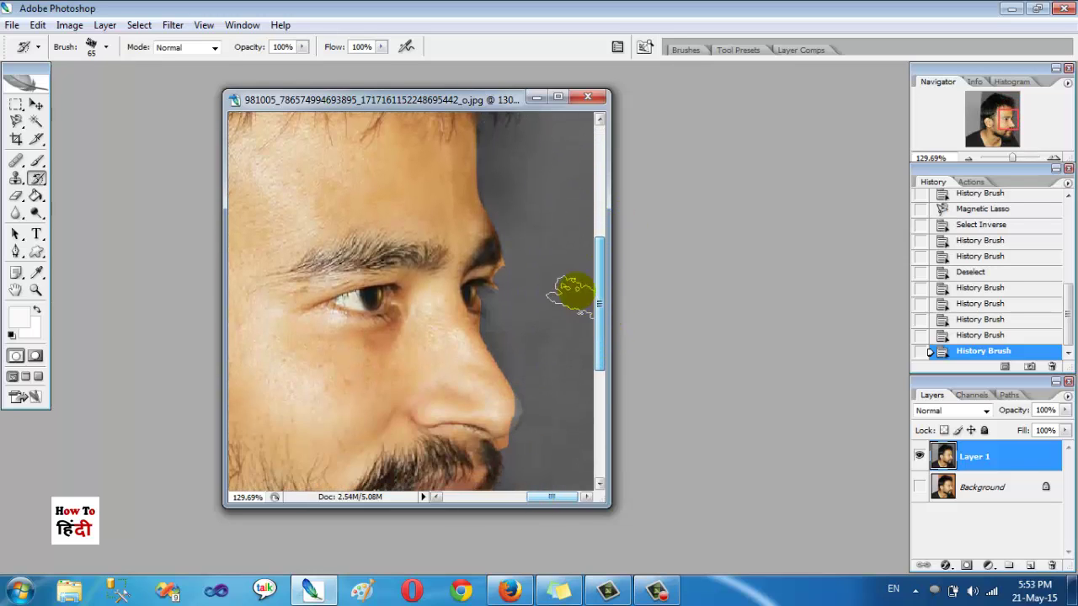
pyautogui.moveTo(544, 250); pyautogui.dragTo(528, 257)
# Step: Reduce the History Brush master diameter to 31 px
pyautogui.rightClick(527, 256)
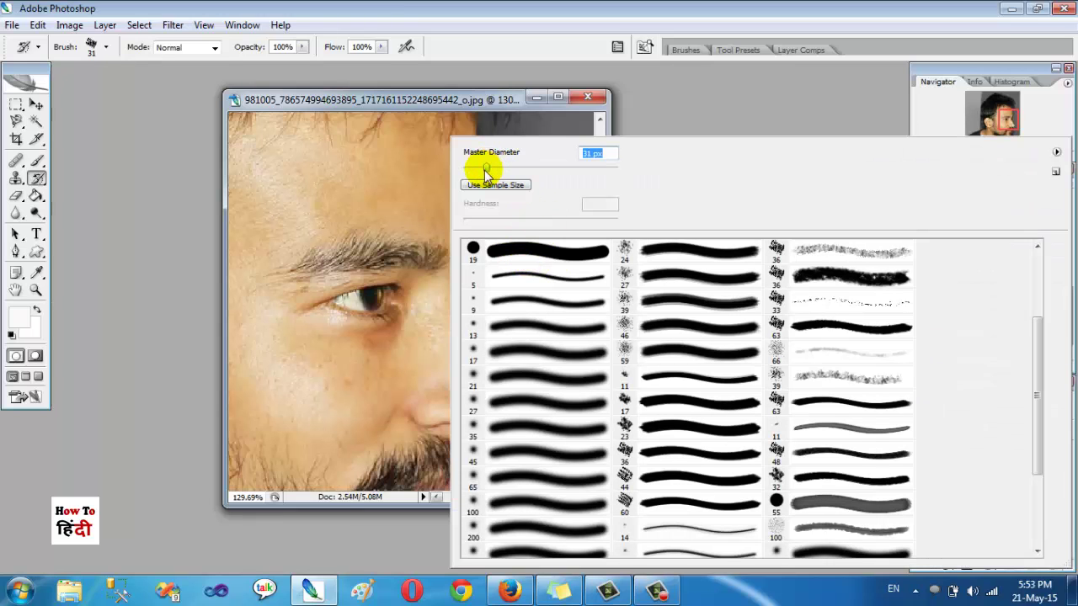
pyautogui.click(503, 122)
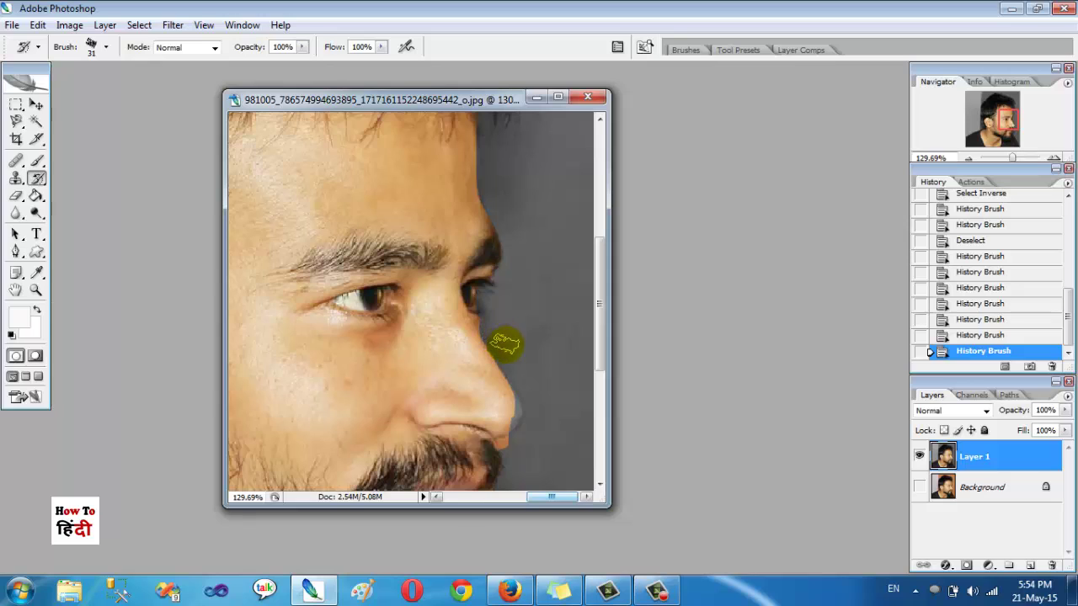
# Step: Grey the orange fringe along the nose, lips, chin and beard edges, then zoom out to fit
pyautogui.moveTo(498, 320); pyautogui.dragTo(505, 345)
pyautogui.scroll(-1, 539, 349)
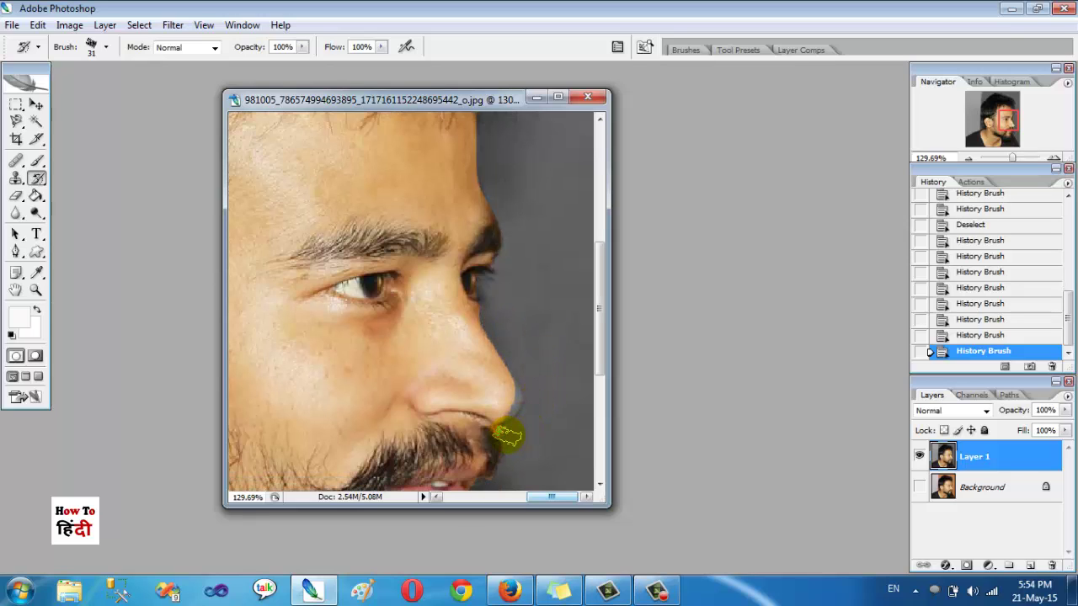
pyautogui.moveTo(508, 435); pyautogui.dragTo(514, 432)
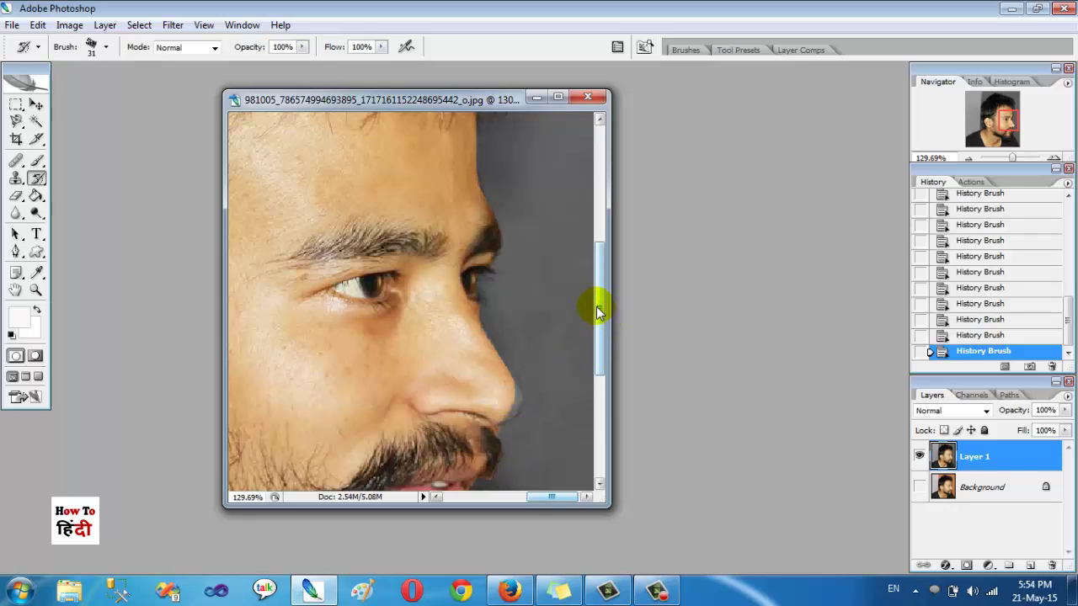
pyautogui.moveTo(596, 306); pyautogui.dragTo(594, 371)
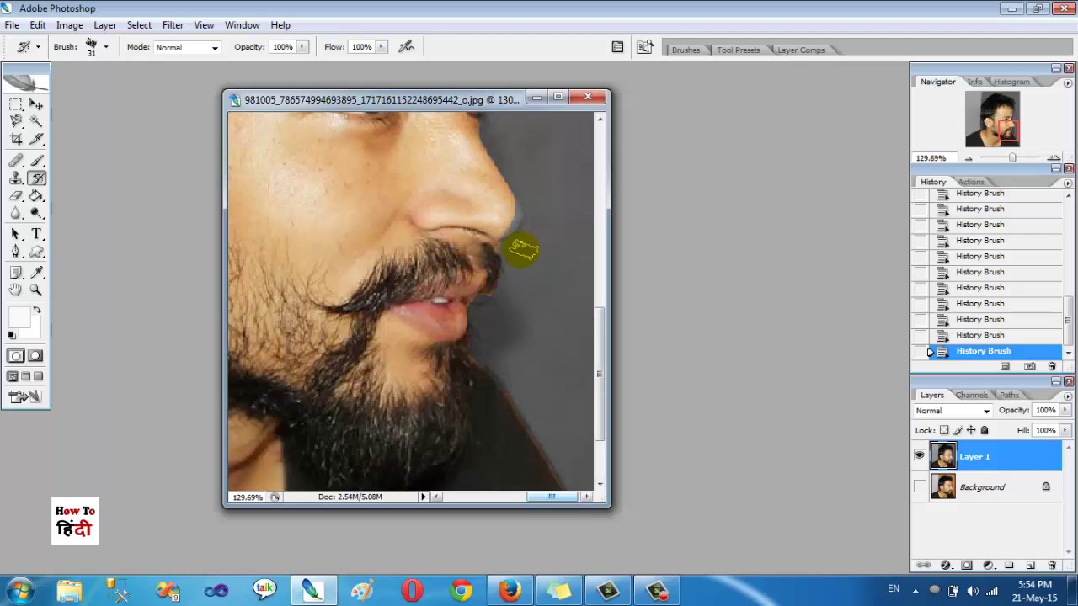
pyautogui.moveTo(511, 250); pyautogui.dragTo(515, 270)
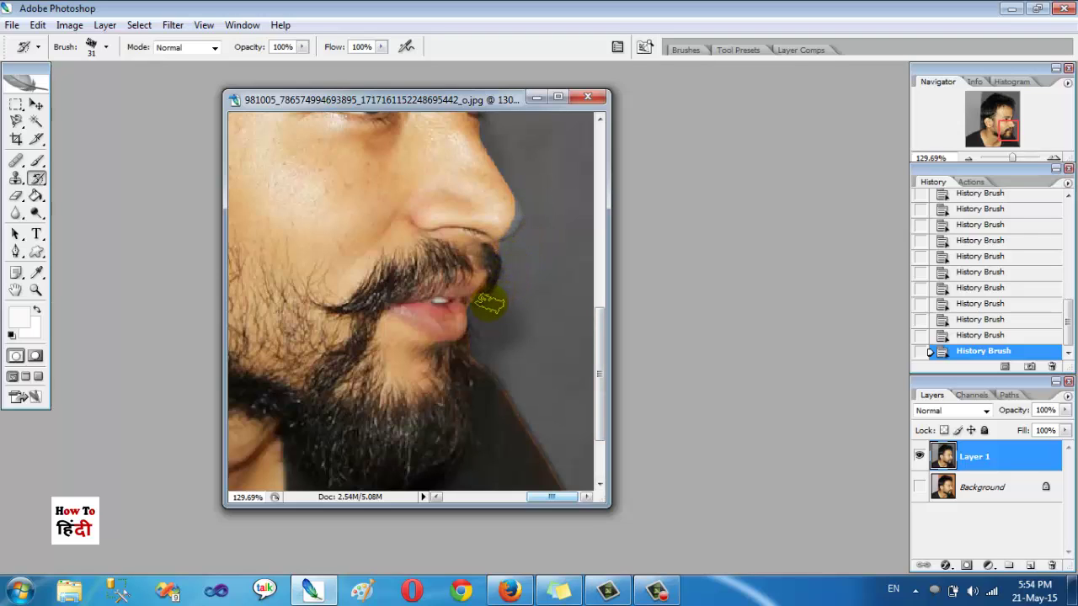
pyautogui.moveTo(600, 333); pyautogui.dragTo(596, 365)
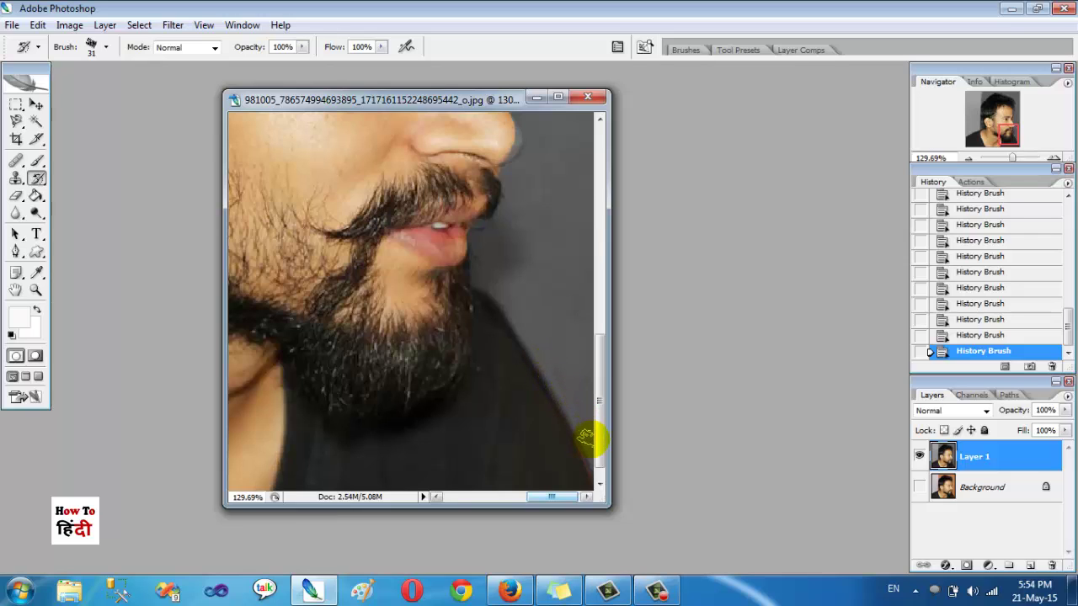
pyautogui.scroll(-1, 597, 409)
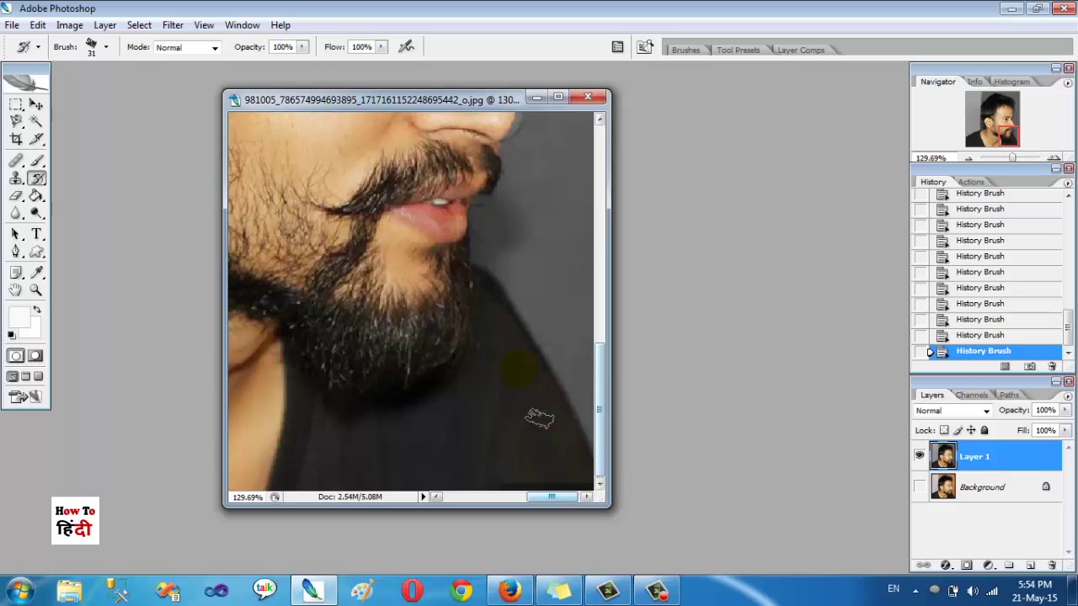
pyautogui.hotkey('ctrl', '0')
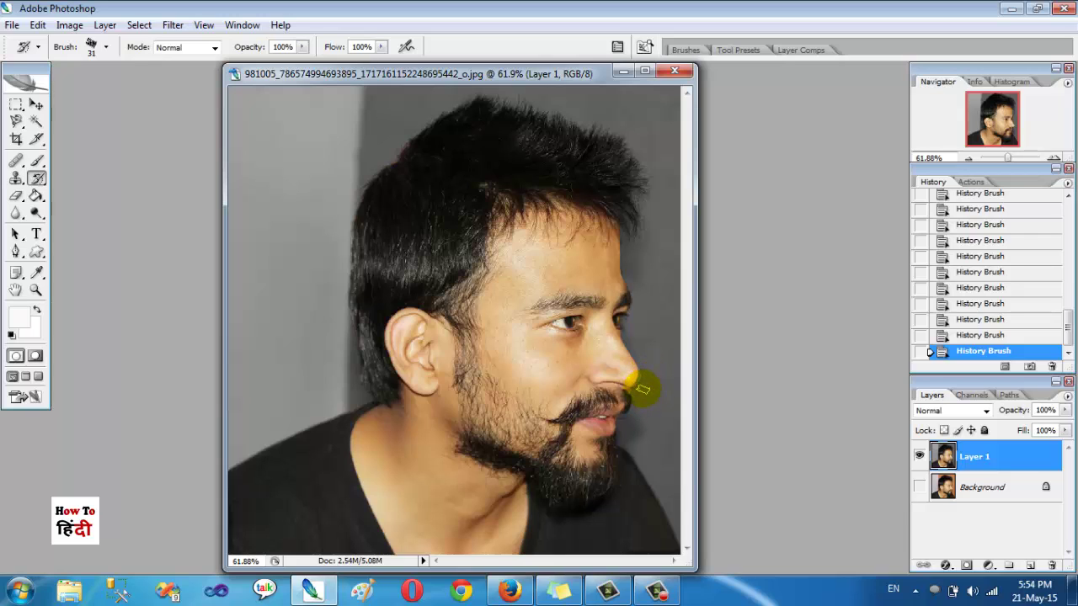
# Step: Add a grey touch-up stroke beside the nose tip, then zoom in to 233% on the nose
pyautogui.scroll(3, 985, 268)
pyautogui.scroll(5, 985, 270)
pyautogui.scroll(5, 984, 272)
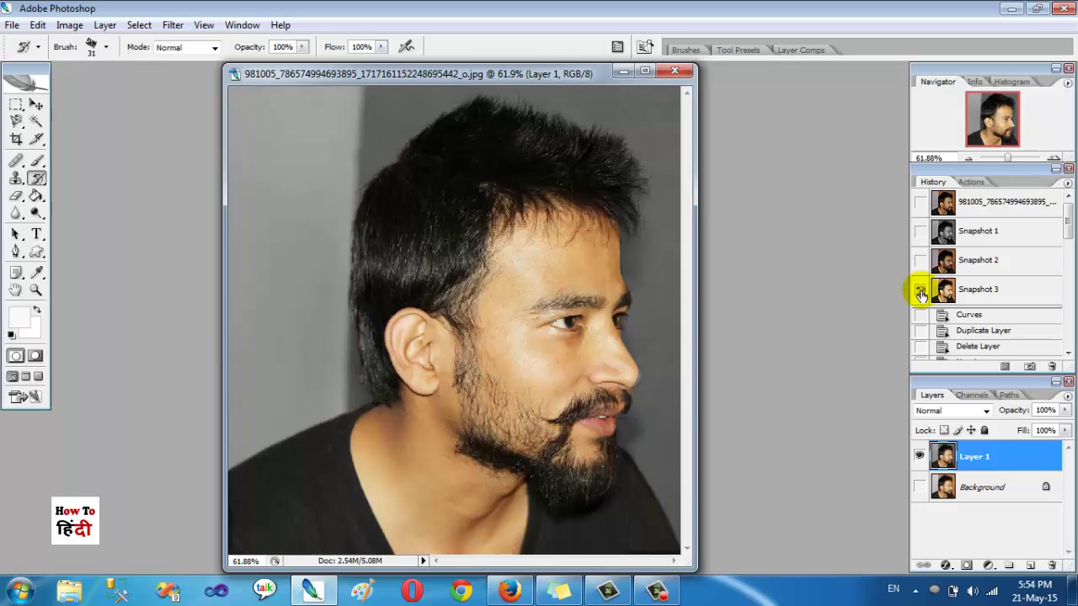
pyautogui.click(646, 366)
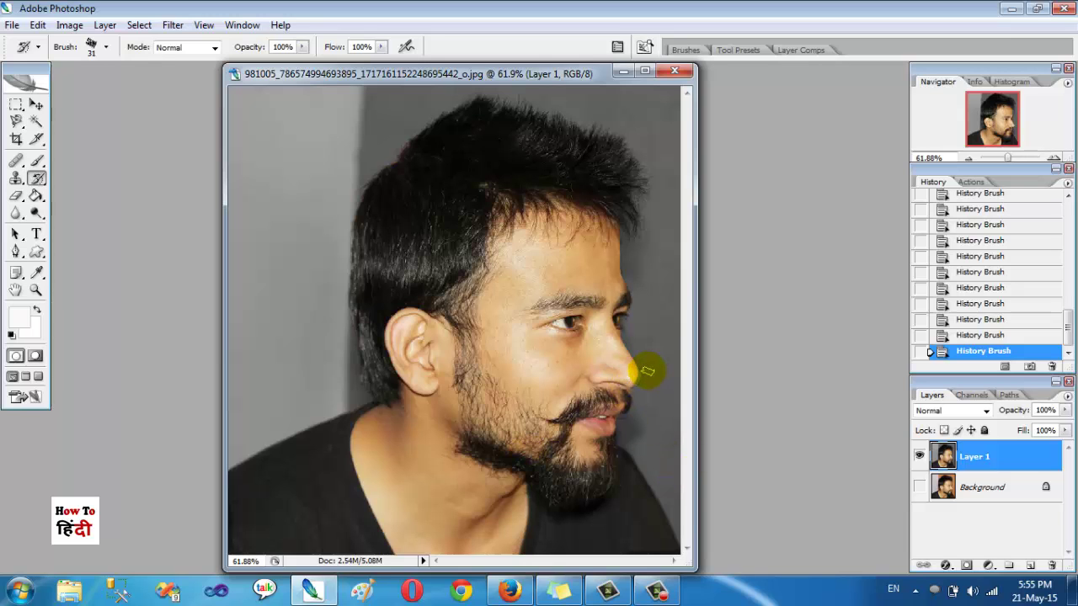
pyautogui.scroll(2, 646, 370)
pyautogui.scroll(2, 623, 367)
pyautogui.scroll(2, 637, 373)
pyautogui.scroll(1, 637, 375)
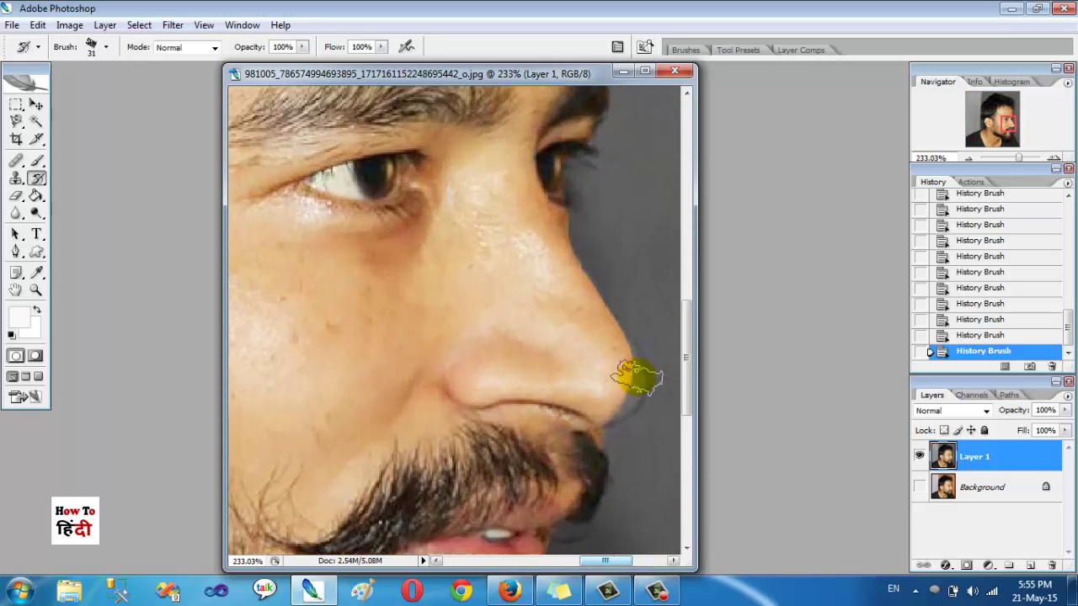
pyautogui.scroll(1, 637, 376)
# Step: Switch to a 19 px hard round brush and grey the background along the nose tip's right edge
pyautogui.rightClick(494, 340)
pyautogui.click(510, 249)
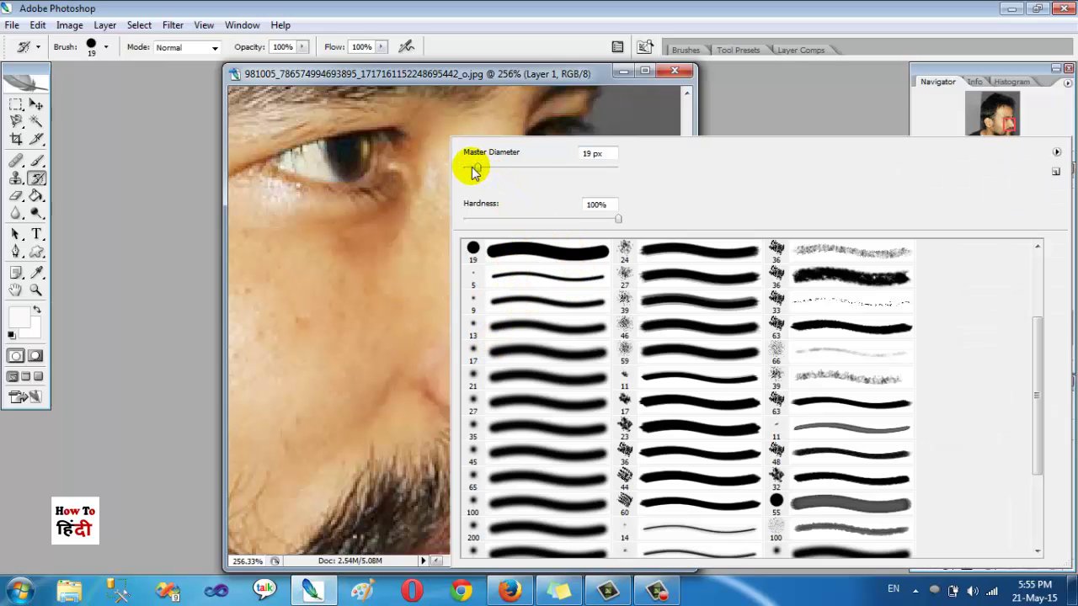
pyautogui.click(636, 139)
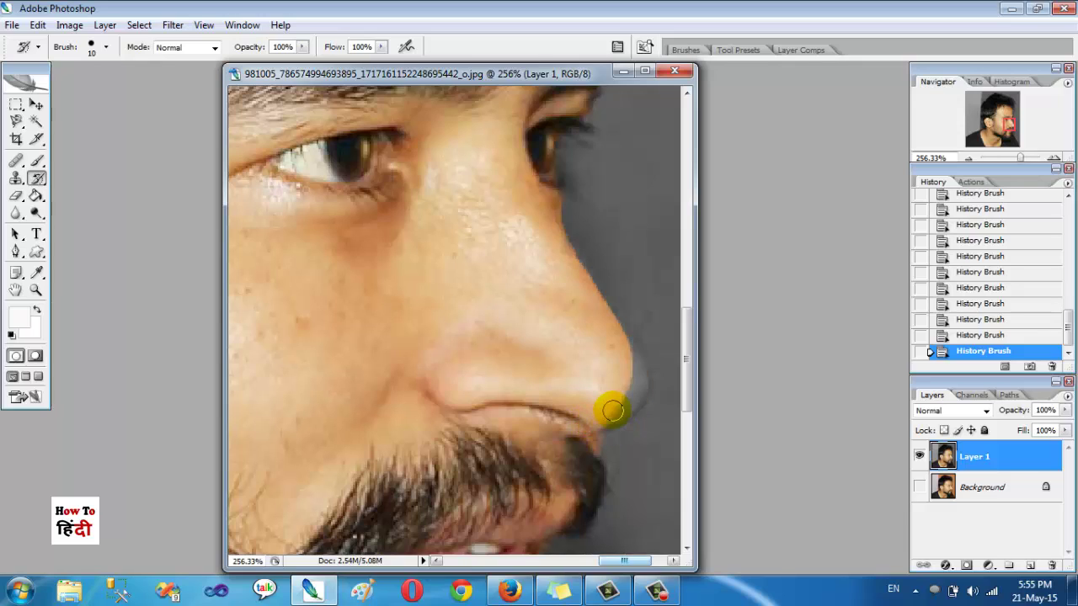
pyautogui.moveTo(617, 415)
pyautogui.mouseDown()
pyautogui.moveTo(617, 345)
pyautogui.moveTo(633, 389)
pyautogui.moveTo(606, 417)
pyautogui.moveTo(623, 378)
pyautogui.moveTo(638, 394)
pyautogui.moveTo(631, 373)
pyautogui.moveTo(633, 399)
pyautogui.moveTo(550, 374)
pyautogui.mouseUp()
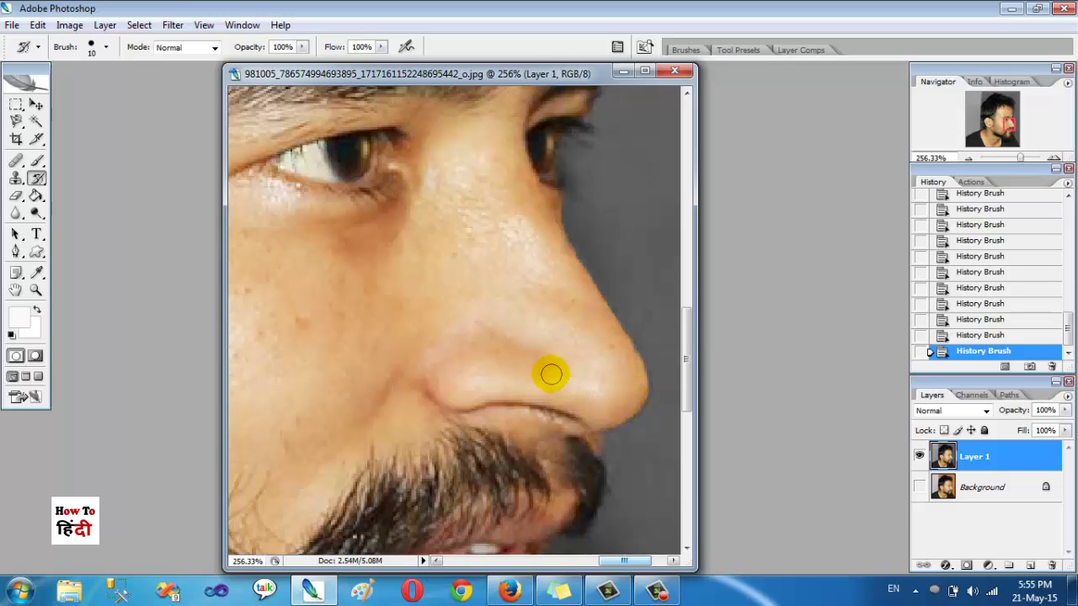
pyautogui.scroll(-5, 551, 378)
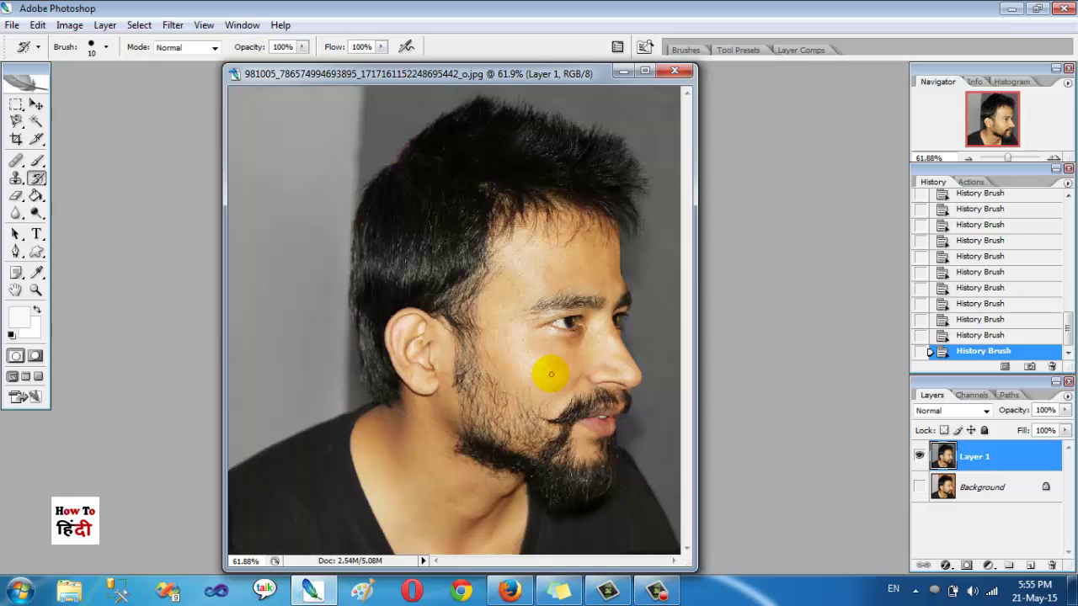
# Step: Brush over the outline along the top of the hair
pyautogui.moveTo(548, 287); pyautogui.dragTo(578, 300)
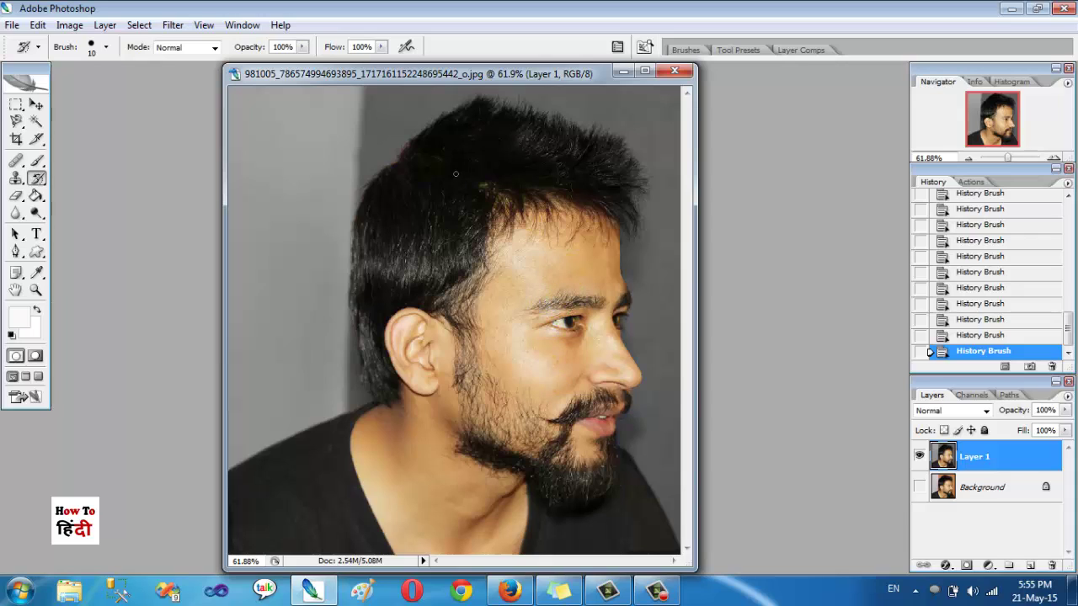
pyautogui.moveTo(354, 164)
pyautogui.mouseDown()
pyautogui.moveTo(319, 174)
pyautogui.moveTo(504, 104)
pyautogui.moveTo(587, 298)
pyautogui.moveTo(496, 481)
pyautogui.moveTo(494, 356)
pyautogui.moveTo(530, 223)
pyautogui.mouseUp()
pyautogui.moveTo(417, 154); pyautogui.dragTo(413, 131)
# Step: Switch the History Brush source from Snapshot 3 to Snapshot 1 and repaint the hair edge
pyautogui.click(963, 324)
pyautogui.scroll(5, 962, 320)
pyautogui.scroll(5, 962, 312)
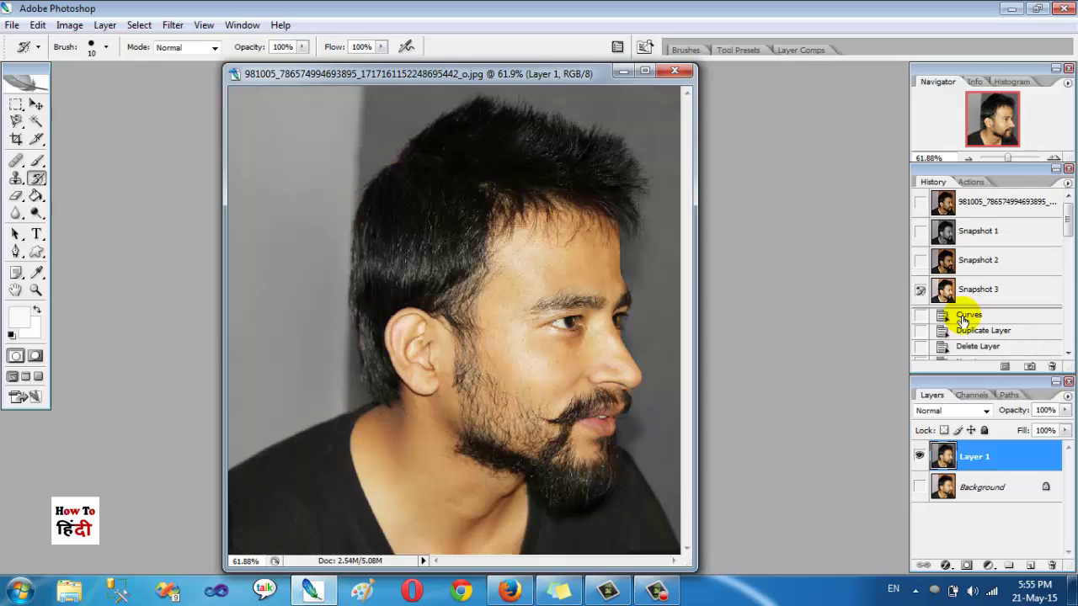
pyautogui.click(920, 231)
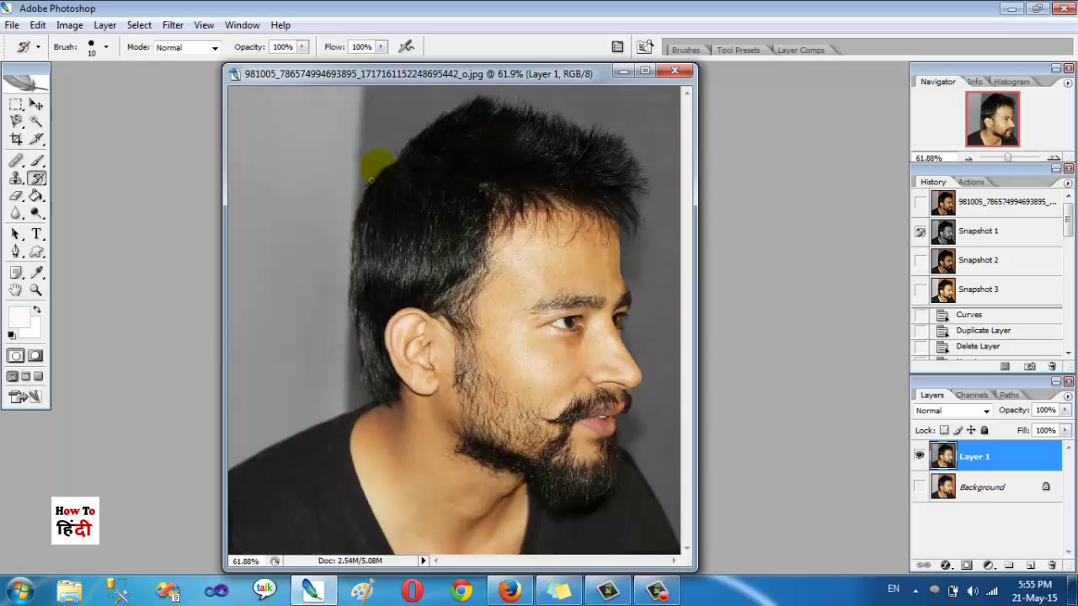
pyautogui.moveTo(370, 180)
pyautogui.mouseDown()
pyautogui.moveTo(401, 163)
pyautogui.moveTo(360, 345)
pyautogui.moveTo(354, 322)
pyautogui.moveTo(355, 359)
pyautogui.mouseUp()
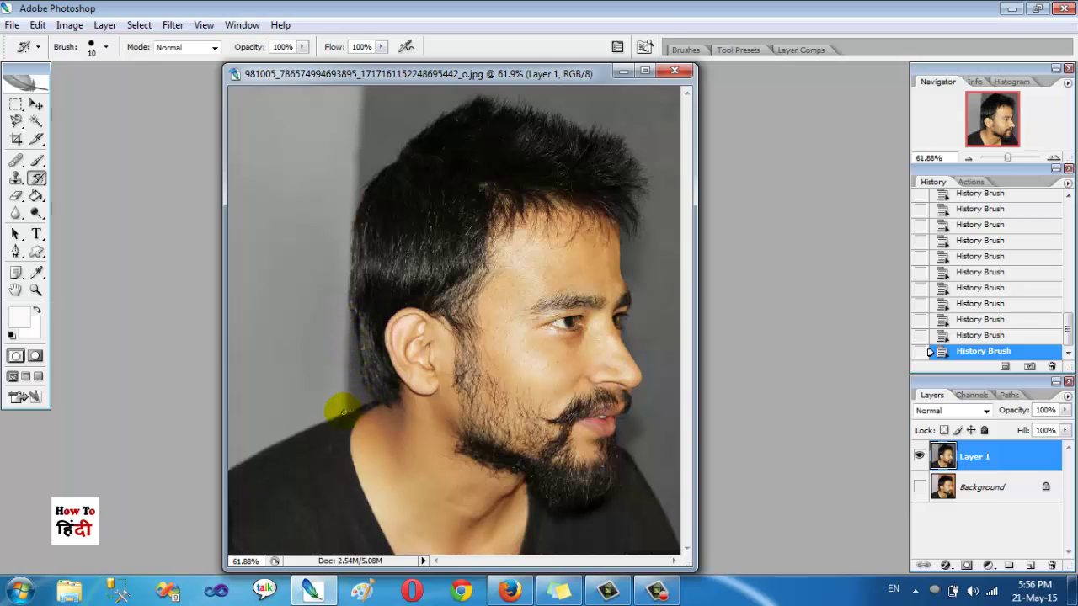
# Step: Clean the gray background along the neck edge from Snapshot 1
pyautogui.moveTo(343, 411); pyautogui.dragTo(336, 392)
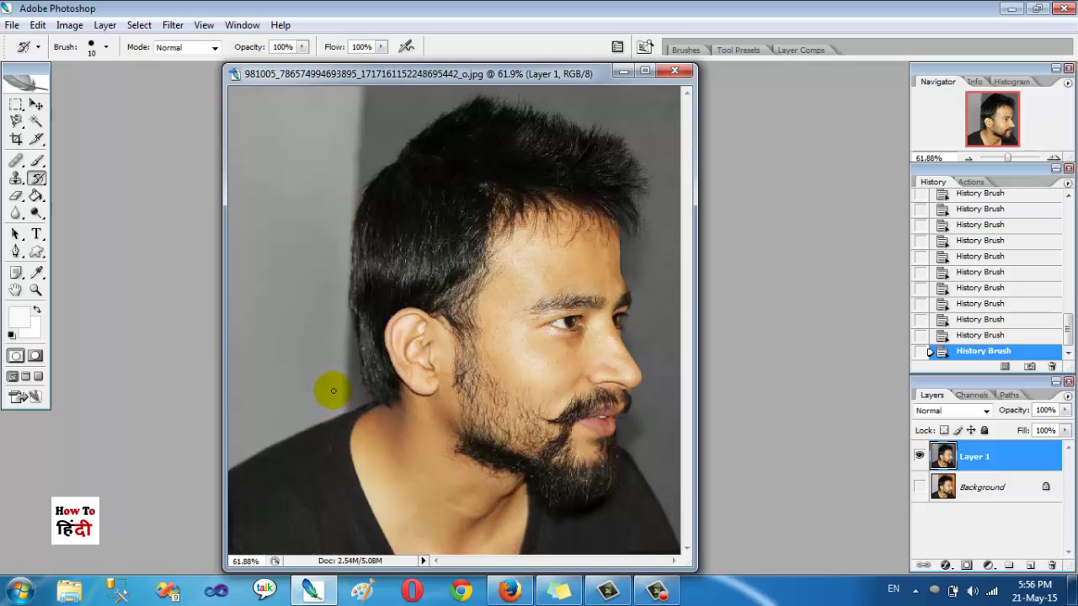
pyautogui.scroll(2, 387, 362)
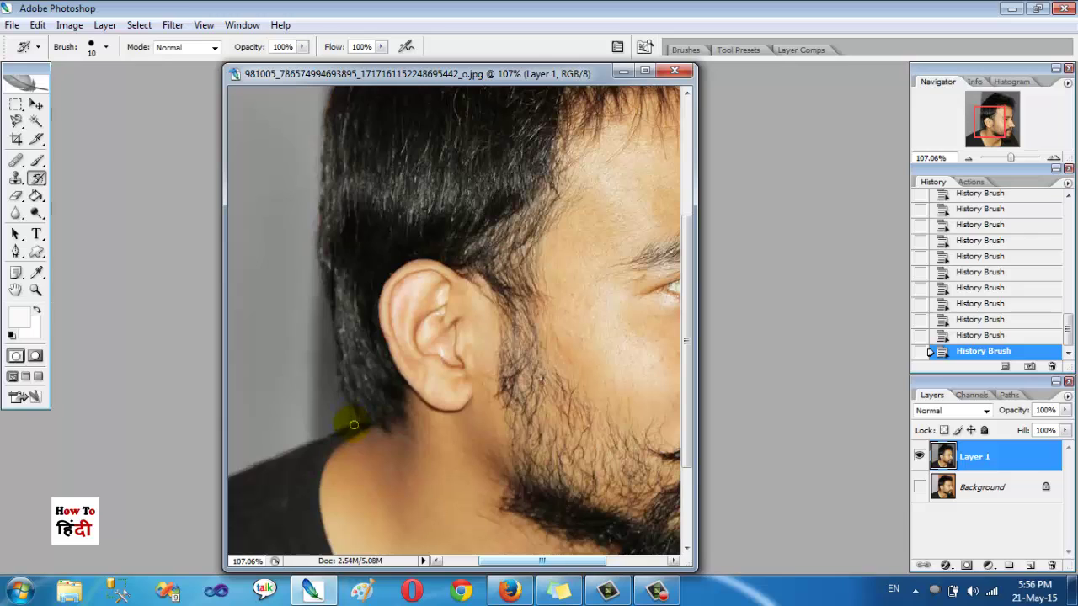
pyautogui.hscroll(-3, 499, 570)
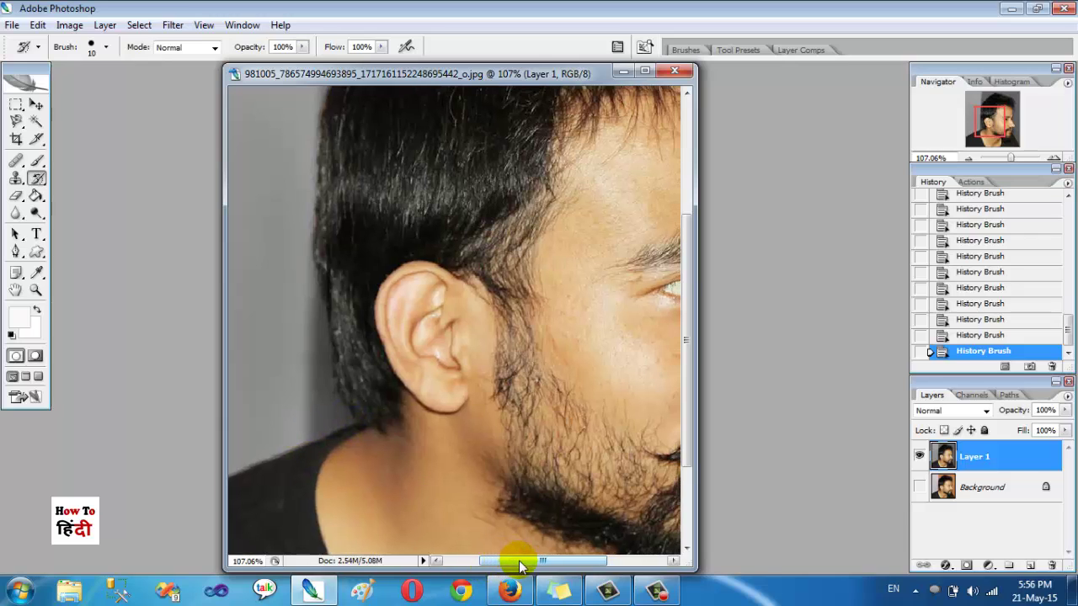
pyautogui.scroll(-3, 359, 423)
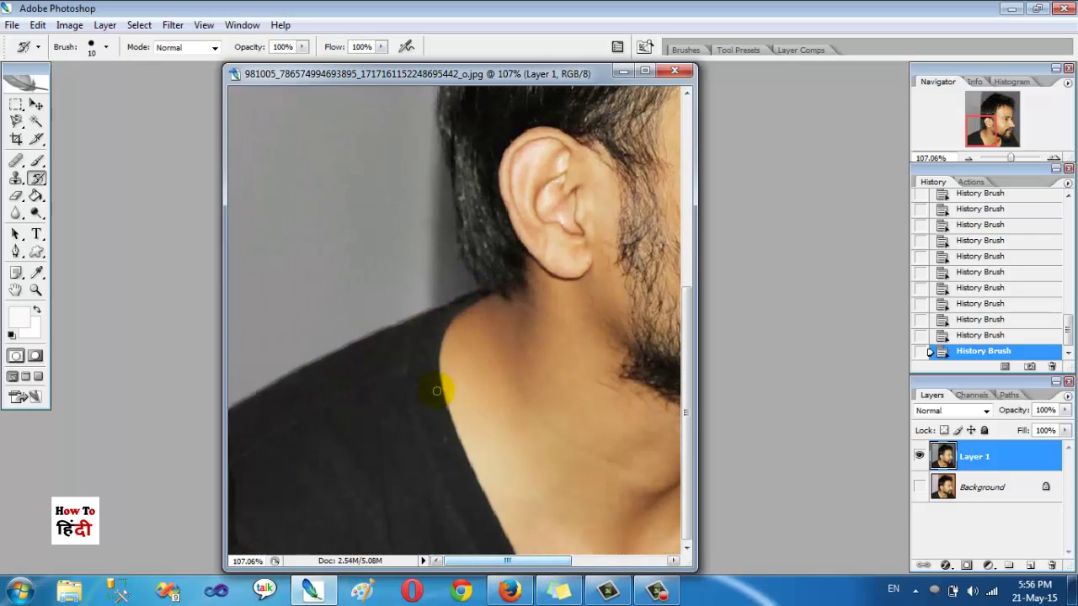
pyautogui.scroll(-2, 437, 390)
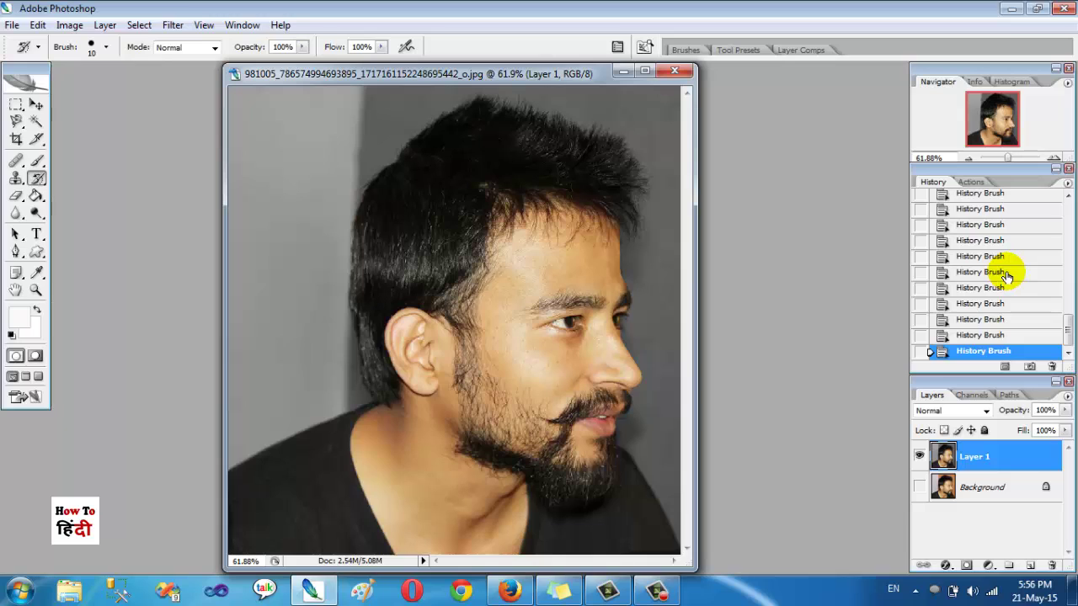
pyautogui.scroll(3, 1006, 276)
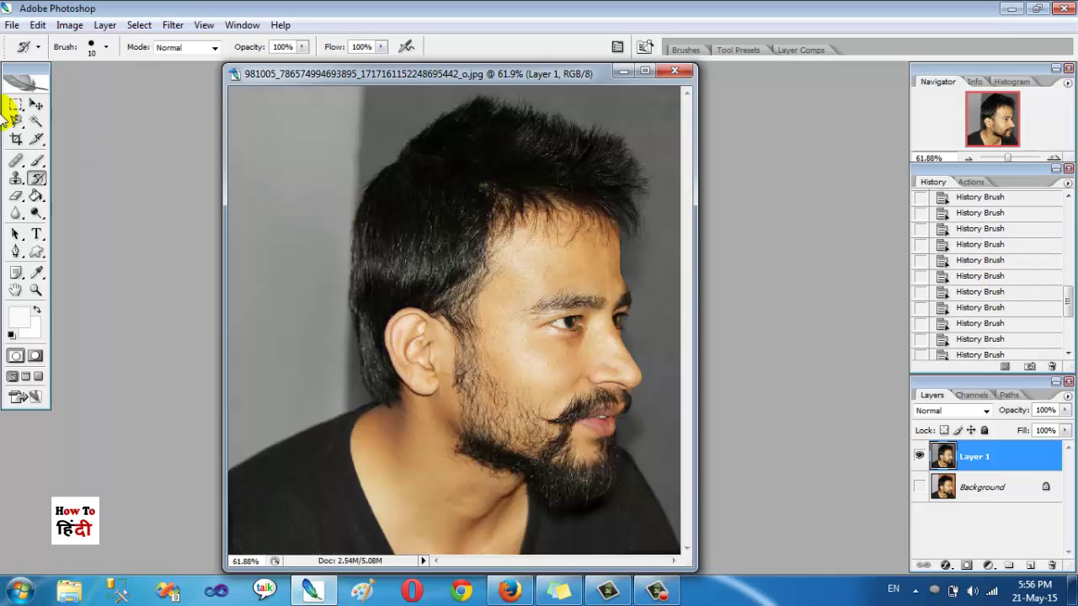
# Step: Toggle Layer 1 on and off to compare the gray background with the original orange one
pyautogui.click(11, 26)
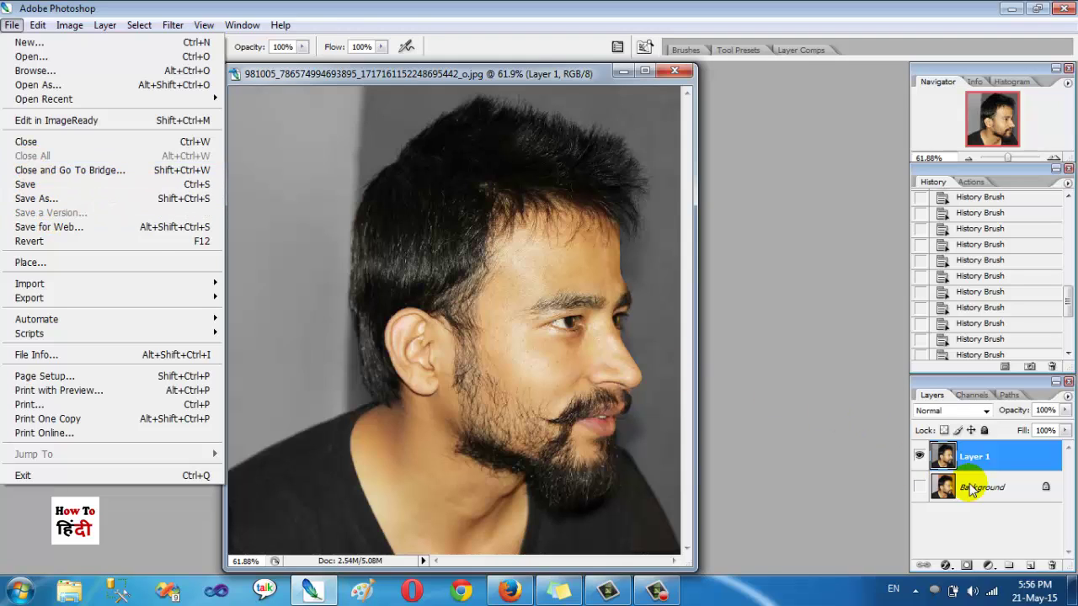
pyautogui.click(919, 487)
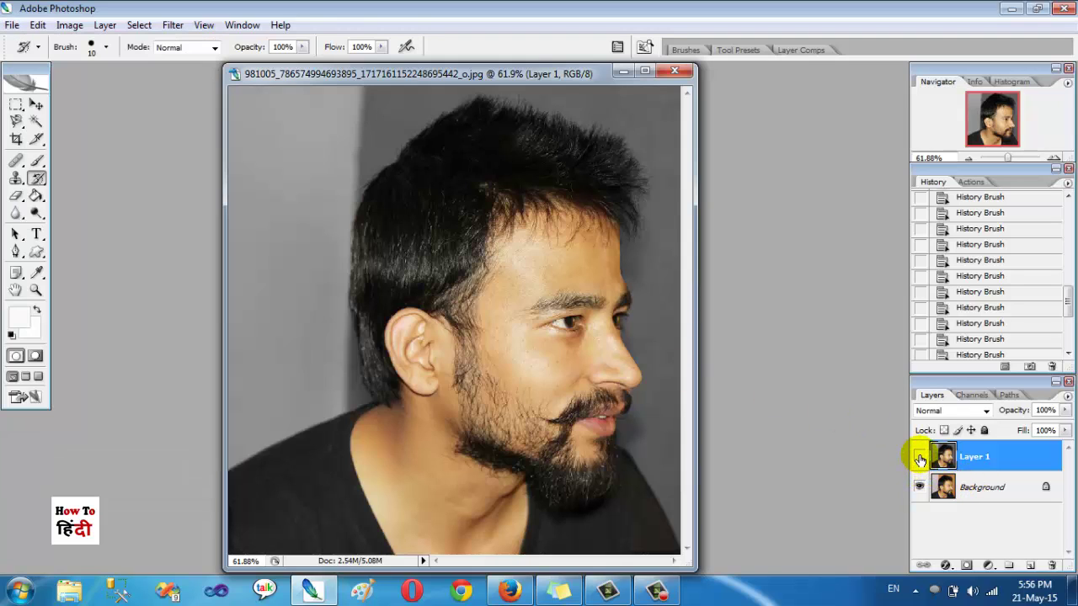
pyautogui.click(919, 457)
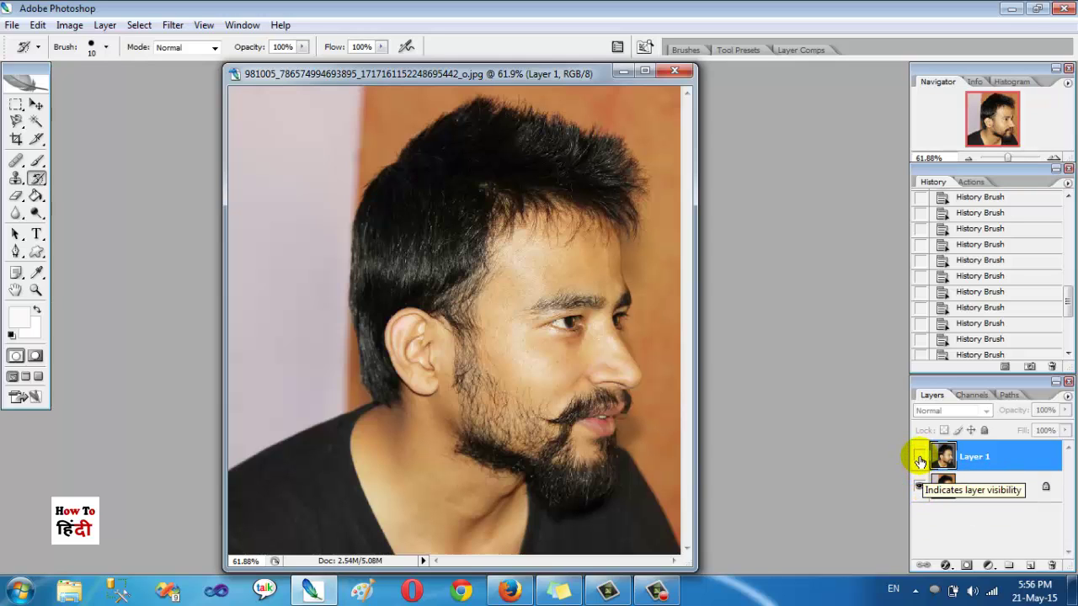
pyautogui.click(920, 457)
pyautogui.click(919, 456)
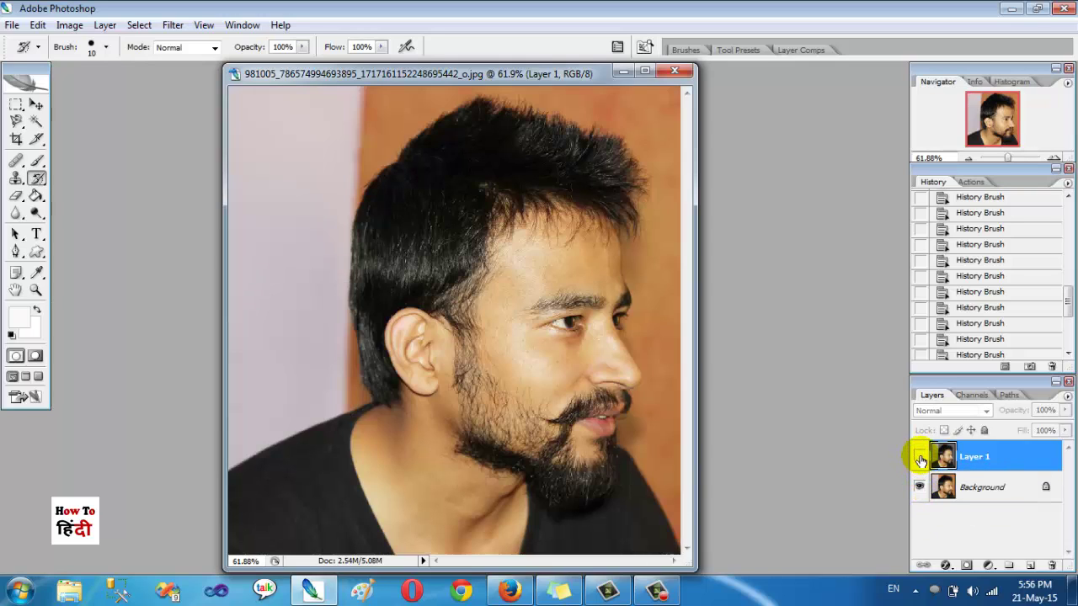
pyautogui.click(919, 457)
pyautogui.click(919, 456)
pyautogui.click(919, 457)
# Step: View the original photo and Snapshot 3, return to the latest state, then go to the YouTube video
pyautogui.scroll(10, 993, 250)
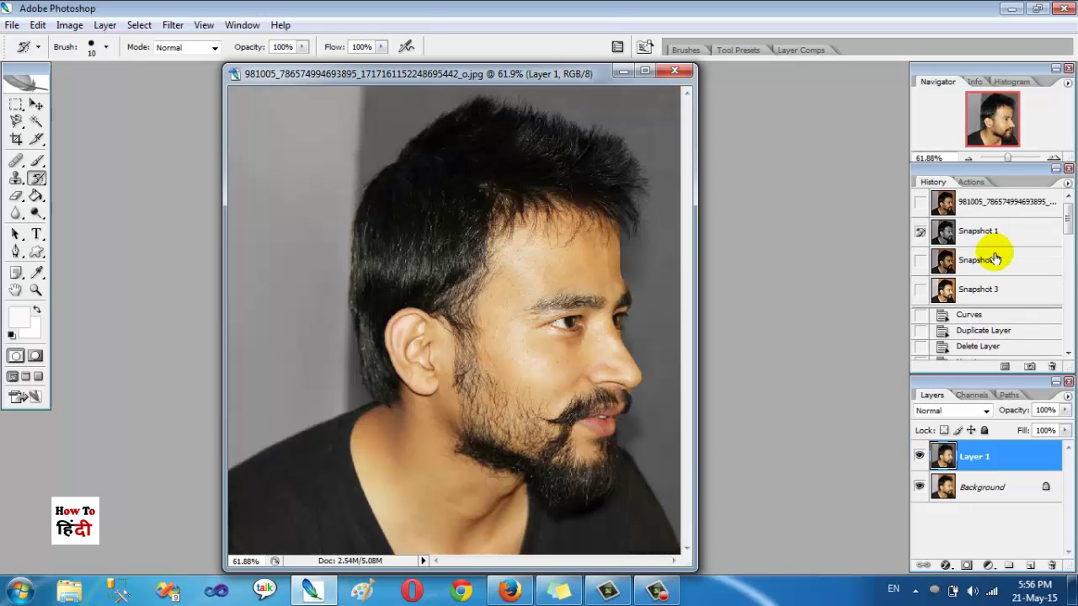
pyautogui.click(985, 203)
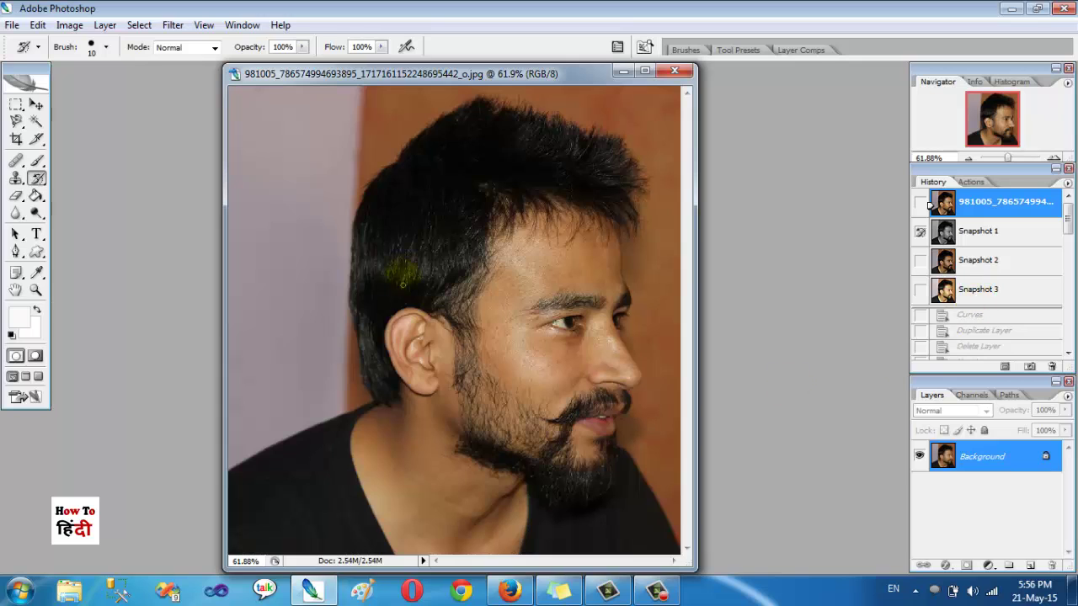
pyautogui.click(948, 291)
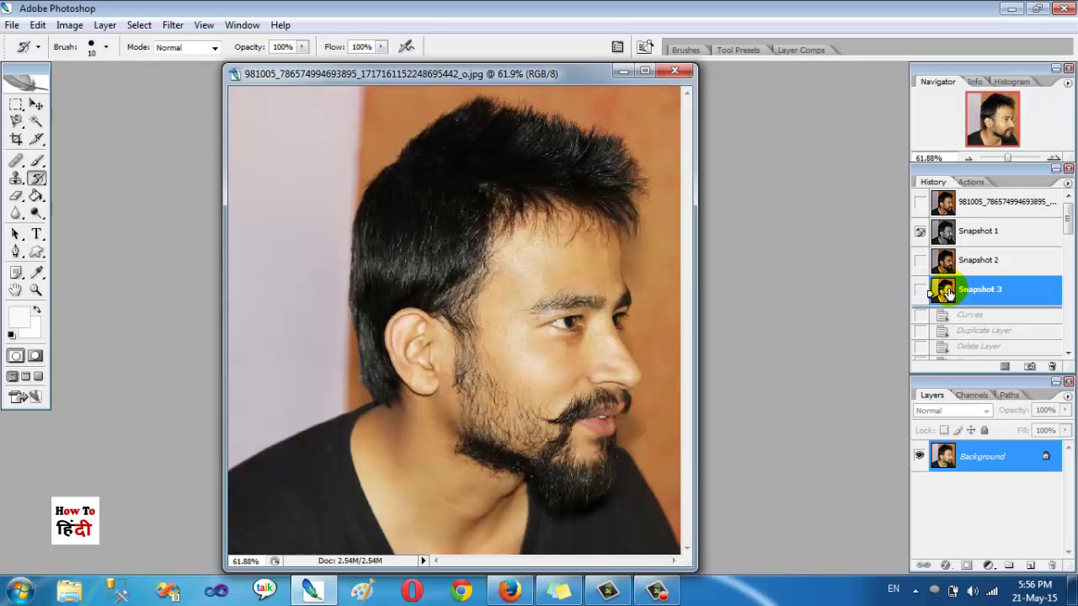
pyautogui.scroll(-5, 955, 299)
pyautogui.scroll(-5, 970, 345)
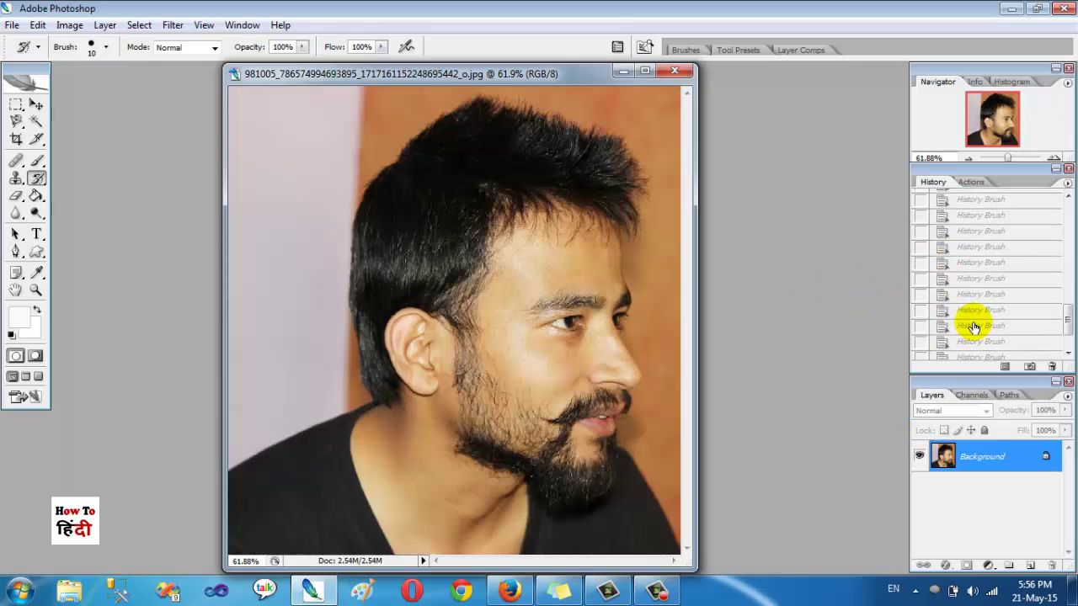
pyautogui.scroll(-1, 973, 337)
pyautogui.click(976, 351)
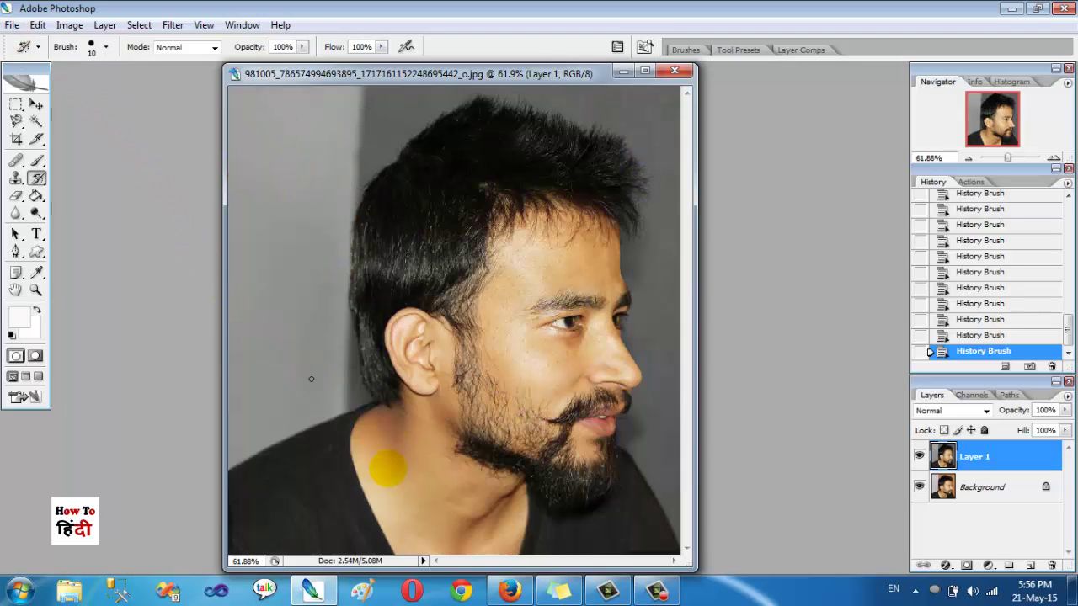
pyautogui.click(510, 590)
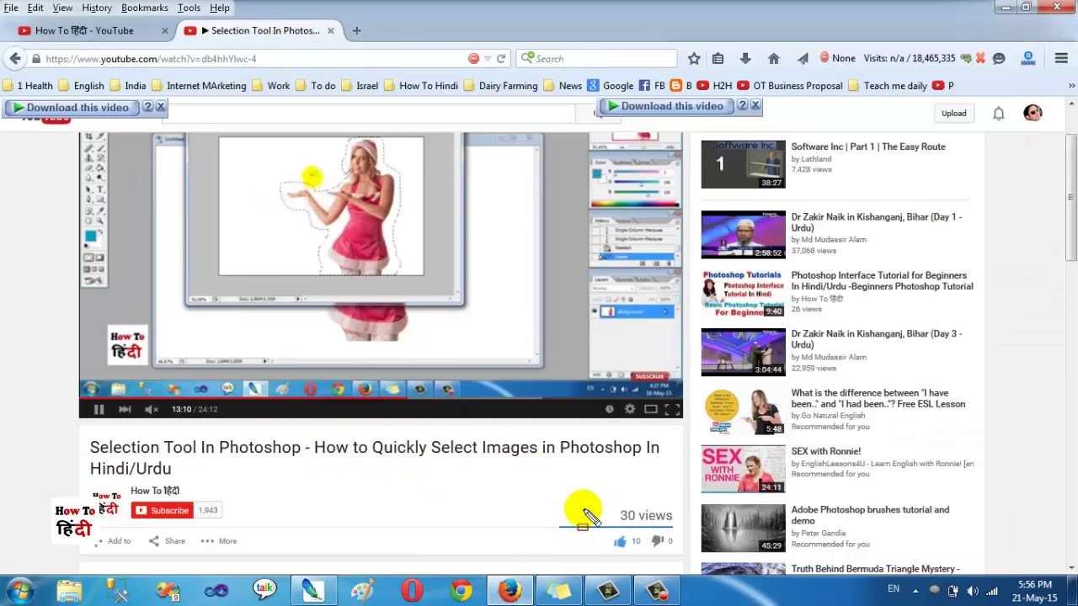
pyautogui.moveTo(581, 509); pyautogui.dragTo(650, 553)
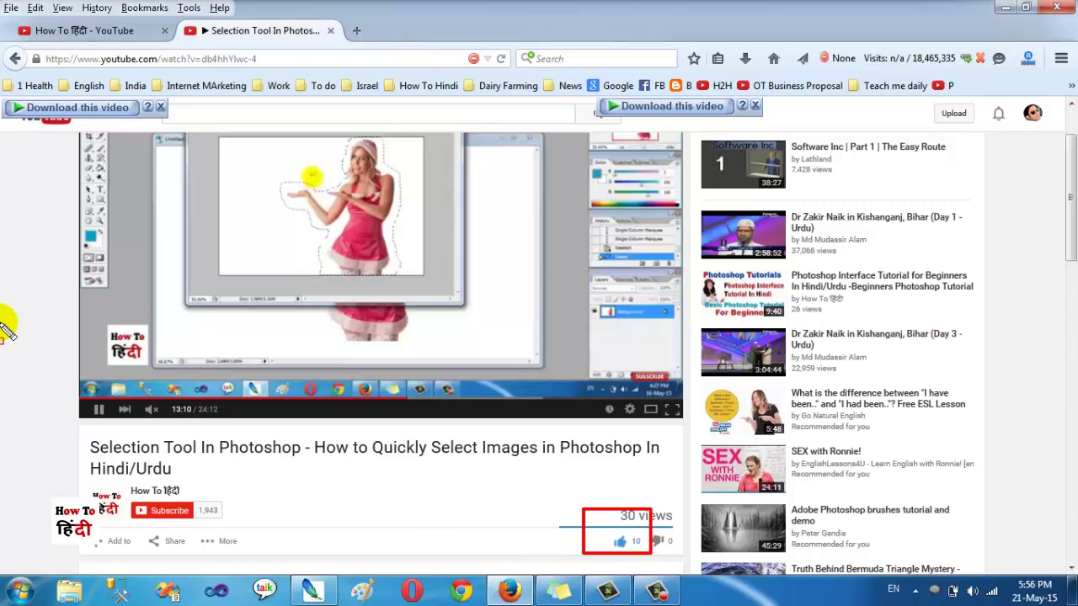
pyautogui.scroll(-3, 404, 342)
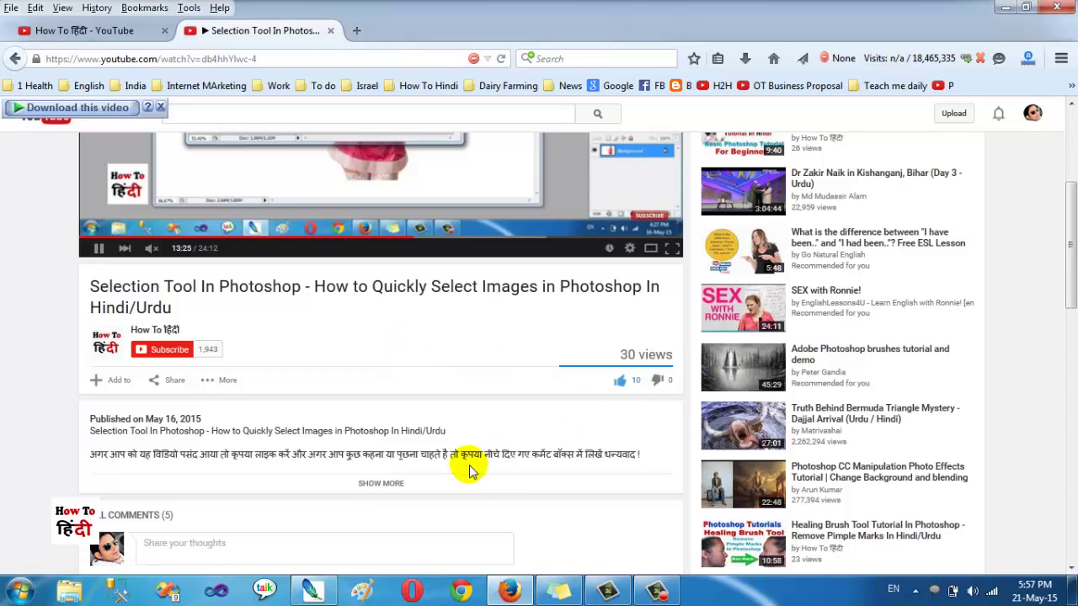
pyautogui.scroll(5, 469, 472)
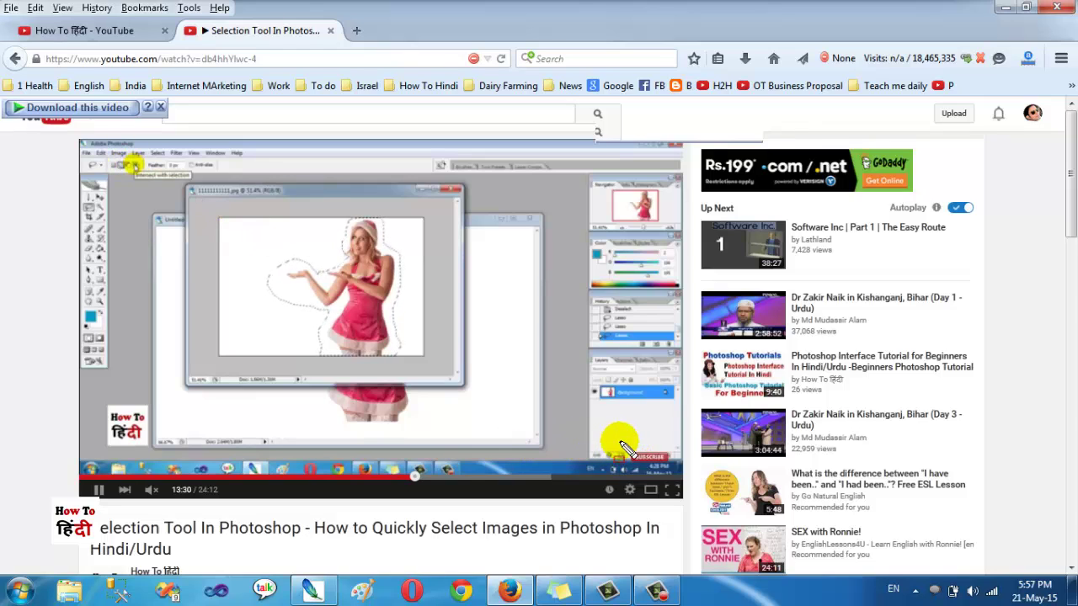
# Step: Bring up the Camtasia Recorder controls to end the recording
pyautogui.click(657, 589)
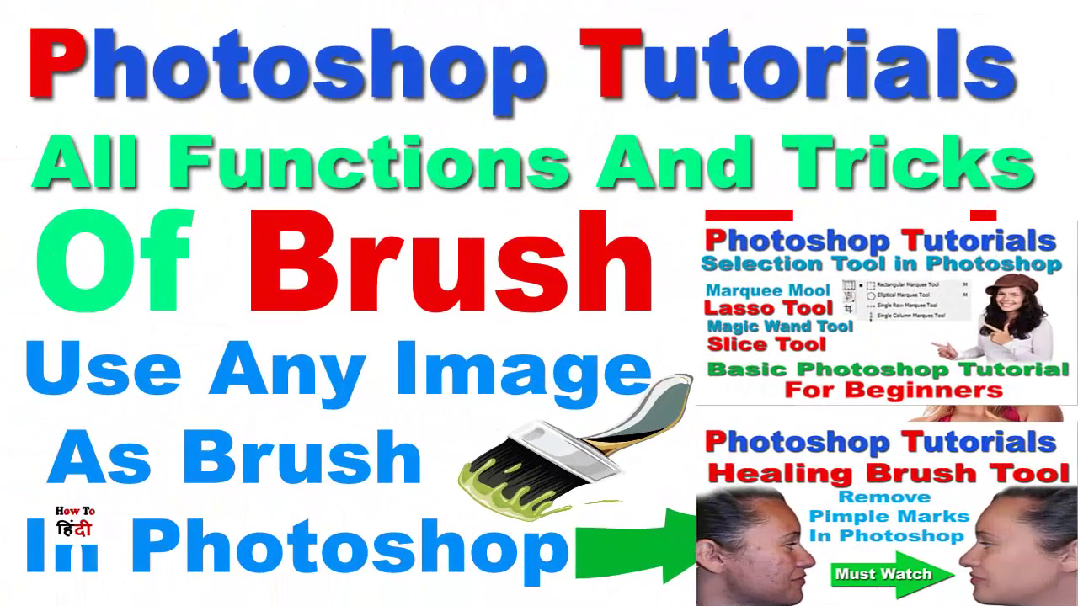